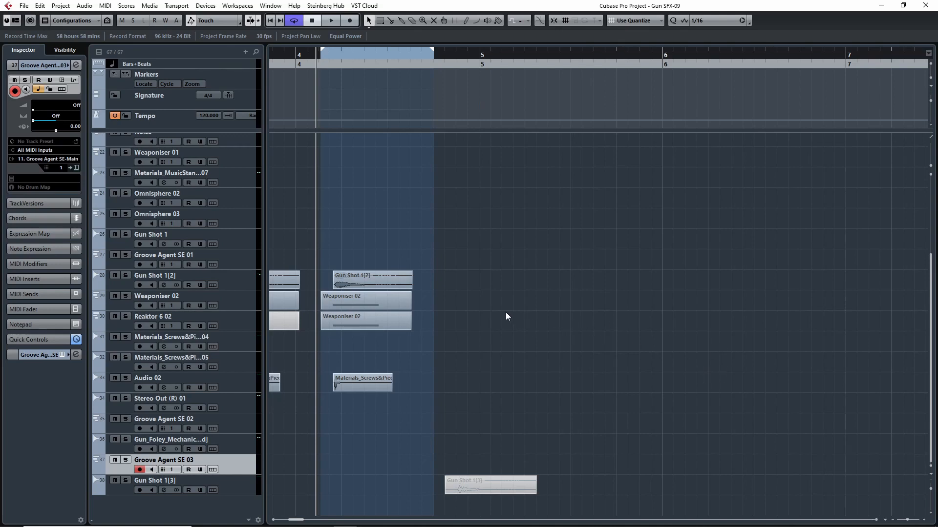
# - Play back the layered gunshot clips in the cycle range after bar 4 several times
pyautogui.press('space')
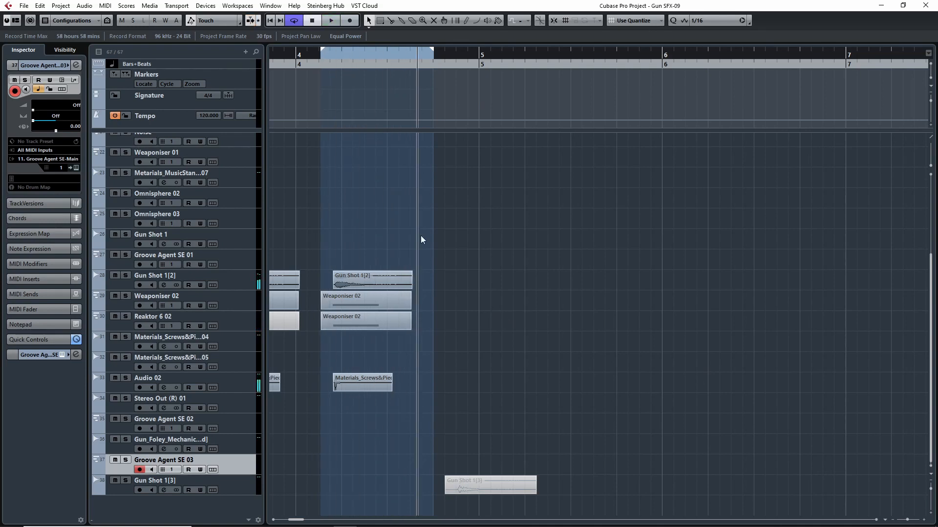
pyautogui.press('space')
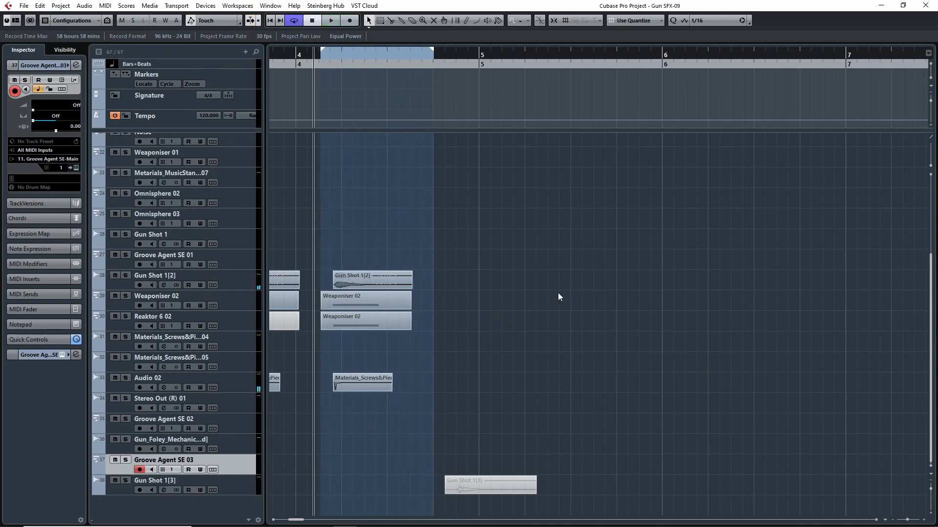
pyautogui.press('space')
pyautogui.press('space')
pyautogui.press('space')
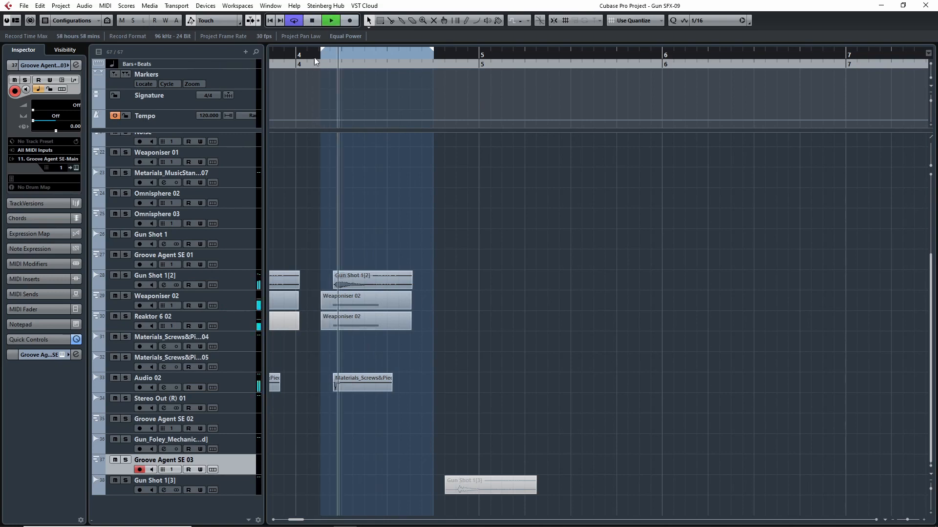
pyautogui.press('space')
pyautogui.press('space')
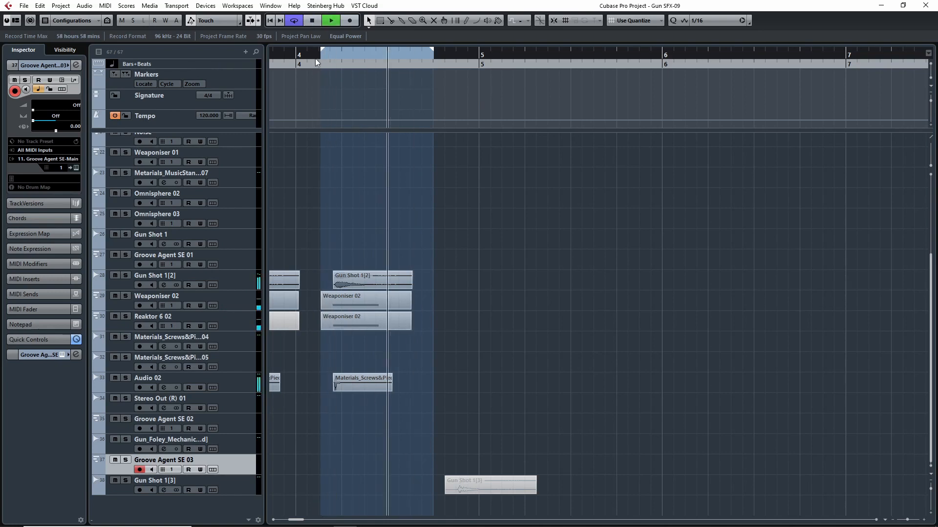
pyautogui.press('space')
# - Solo the MUST USE (Robot Fo...p) track near the project start, check its sends and show its insert slots
pyautogui.moveTo(393, 58); pyautogui.dragTo(159, 96)
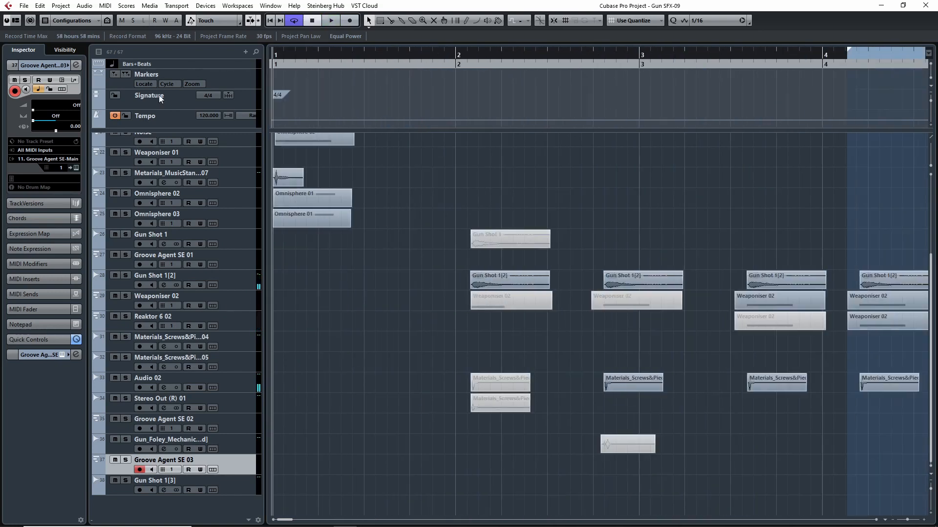
pyautogui.scroll(4, 368, 329)
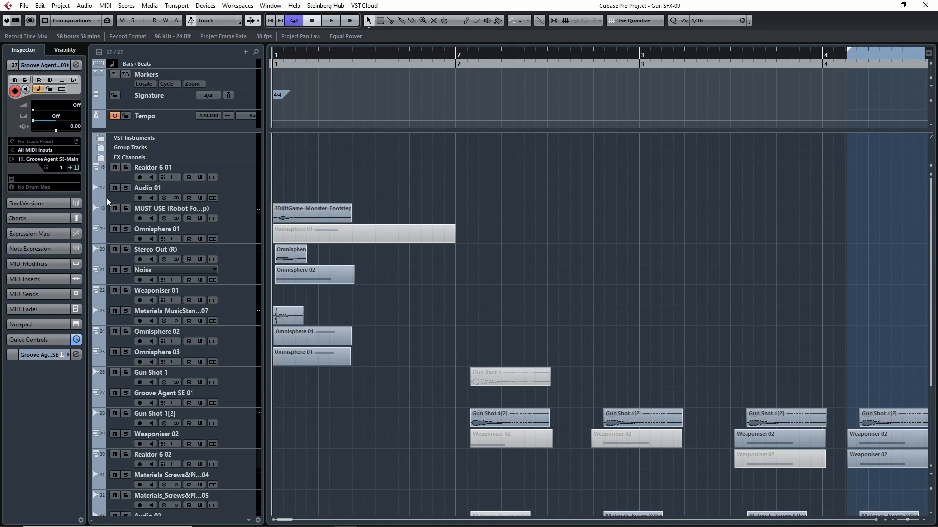
pyautogui.click(122, 215)
pyautogui.click(125, 209)
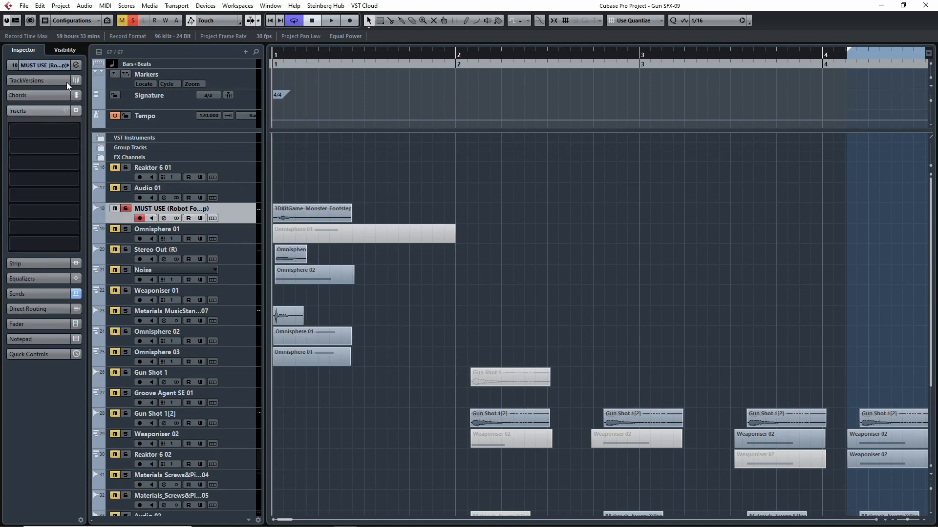
pyautogui.click(57, 65)
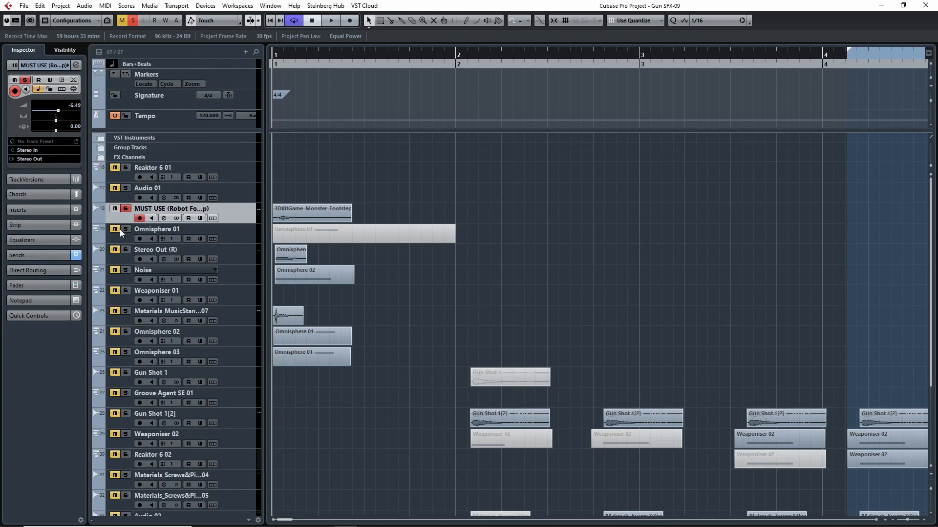
pyautogui.click(55, 254)
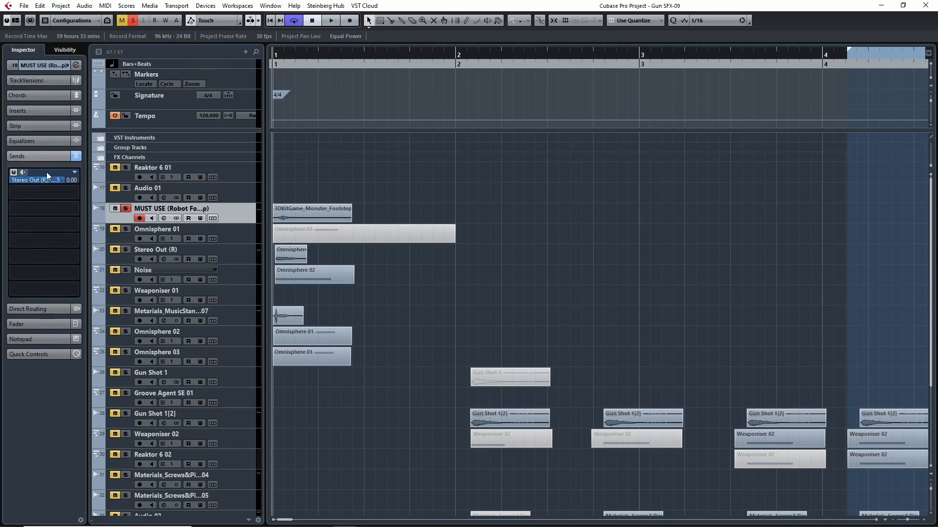
pyautogui.click(46, 111)
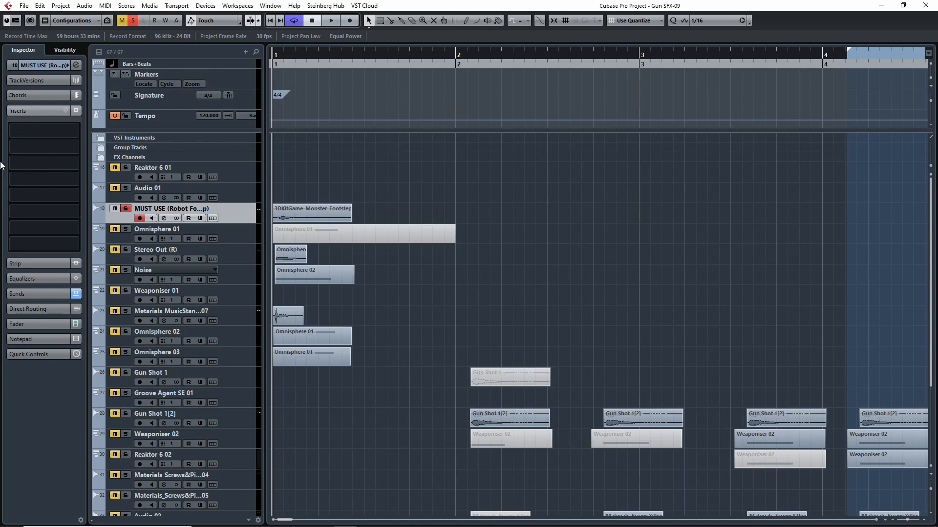
# - Audition the soloed MUST USE clip at bar 1 and return the playhead to the project start
pyautogui.press('space')
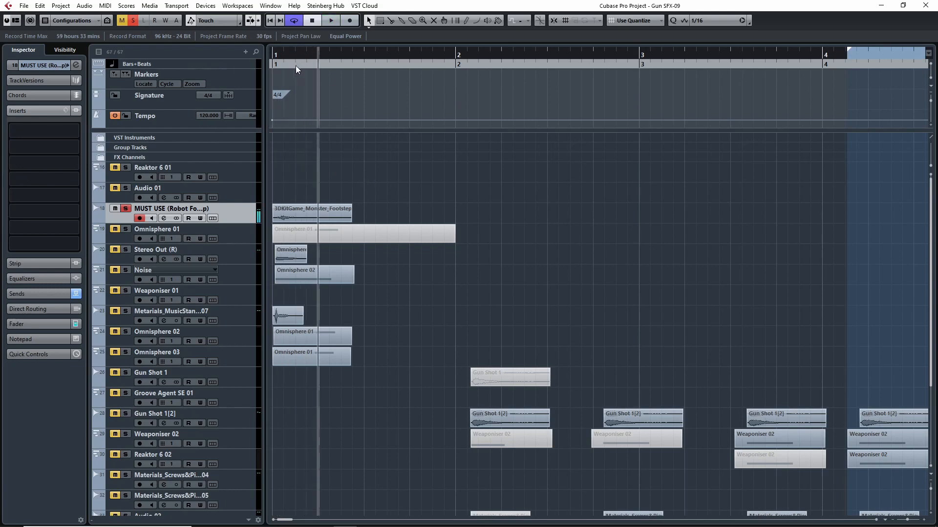
pyautogui.press('space')
pyautogui.click(127, 208)
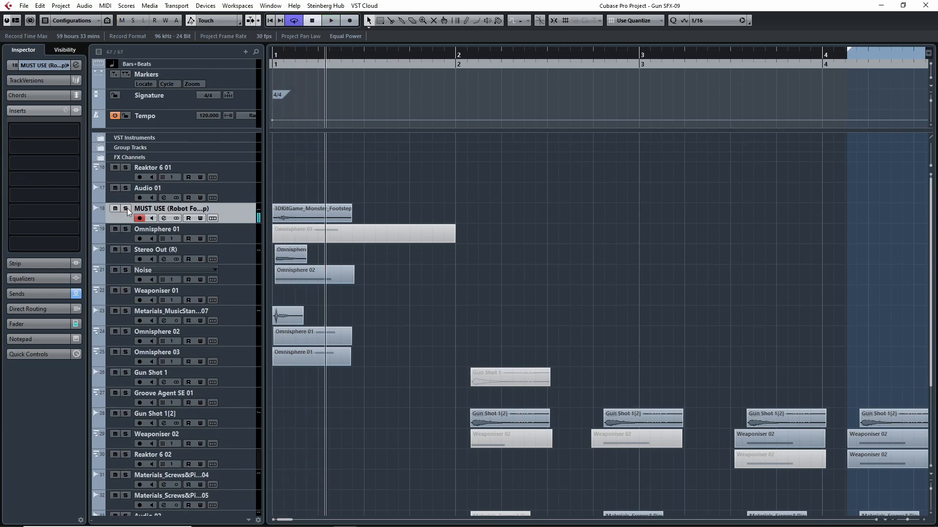
pyautogui.click(127, 208)
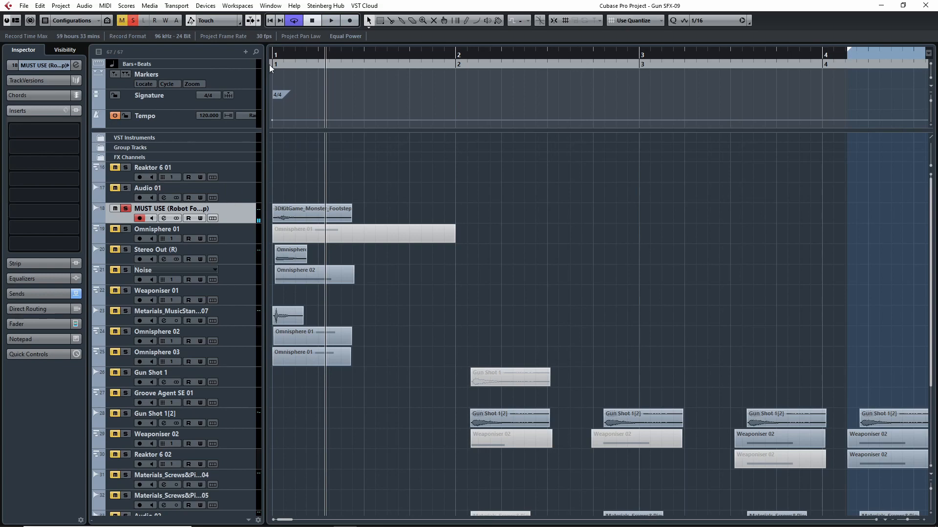
pyautogui.moveTo(285, 65); pyautogui.dragTo(272, 65)
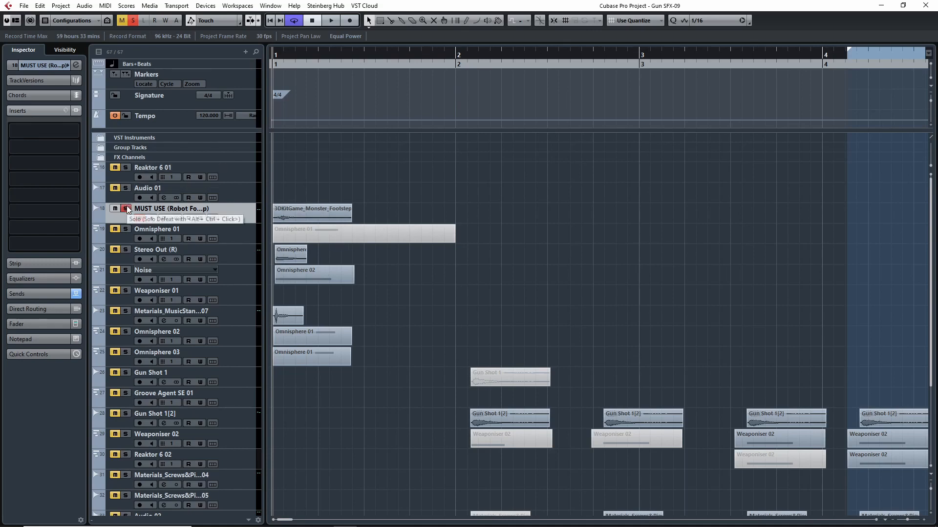
# - Solo the Stereo Out (R) track to inspect its insert effects, and clear the solo
pyautogui.click(126, 250)
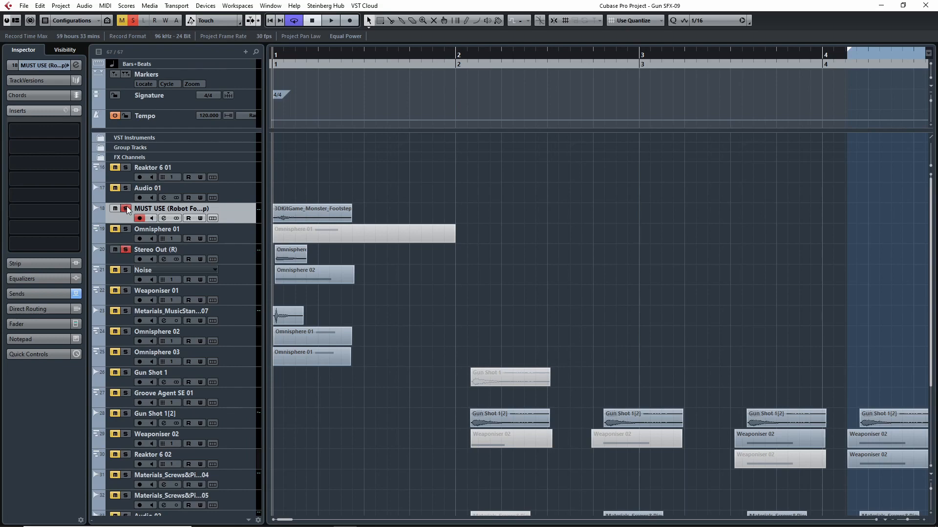
pyautogui.click(124, 254)
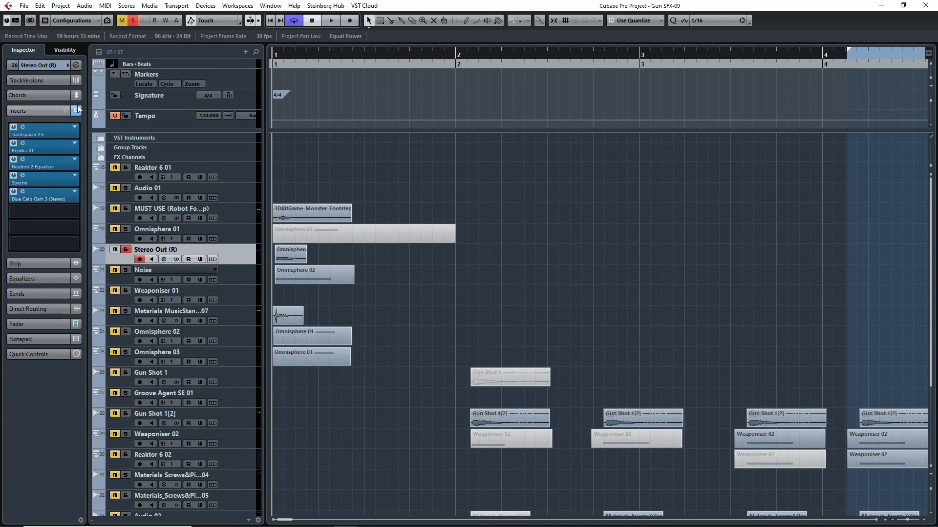
pyautogui.click(126, 249)
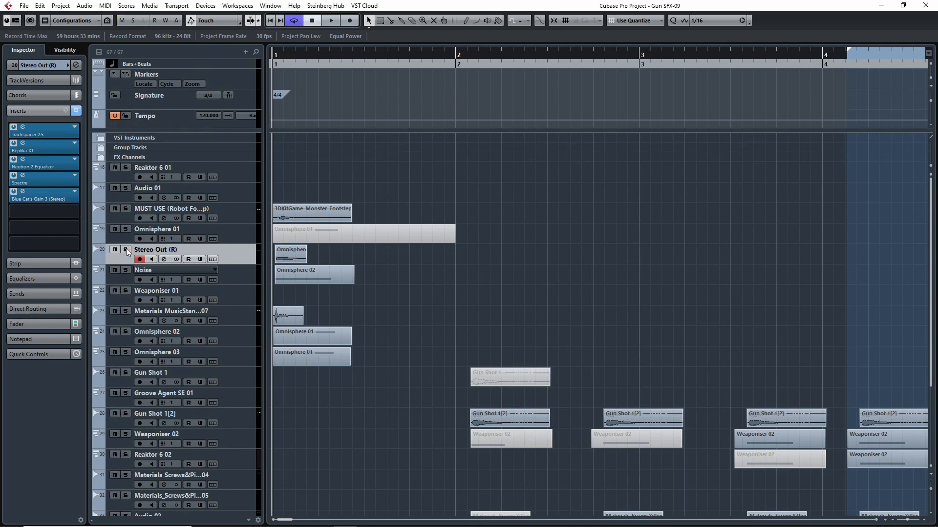
# - Solo the Omnisphere 01 track and open its Omnisphere instrument window
pyautogui.click(122, 236)
pyautogui.click(125, 229)
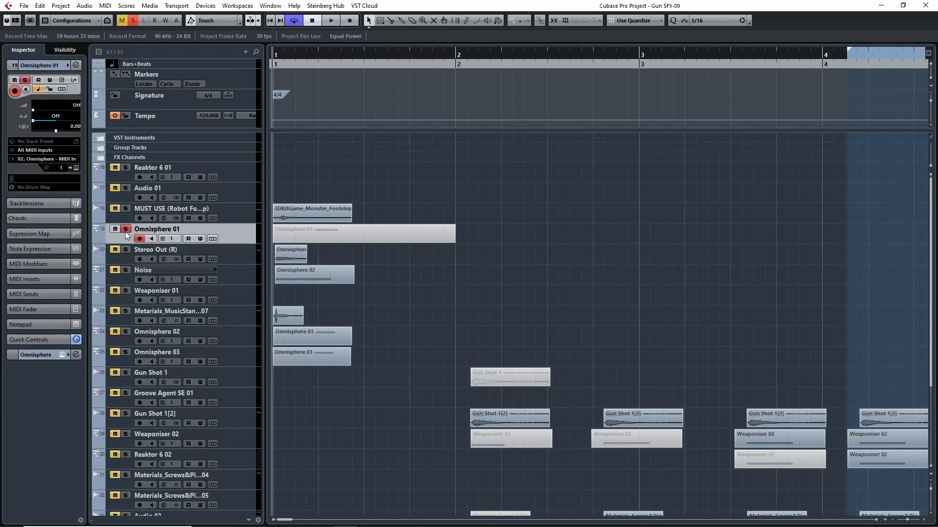
pyautogui.click(76, 168)
pyautogui.moveTo(518, 72); pyautogui.dragTo(527, 67)
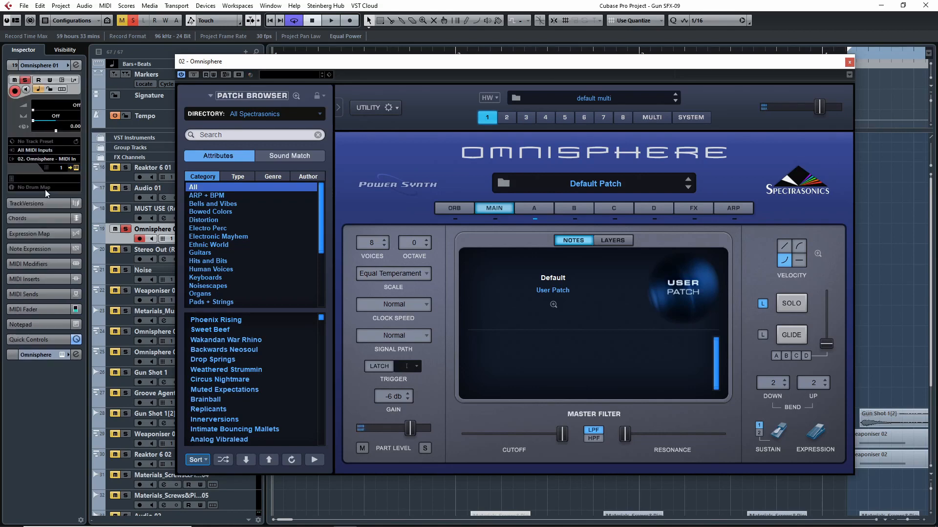
# - Inspect the Omnisphere channel's audio inserts and return to the instrument window
pyautogui.click(35, 353)
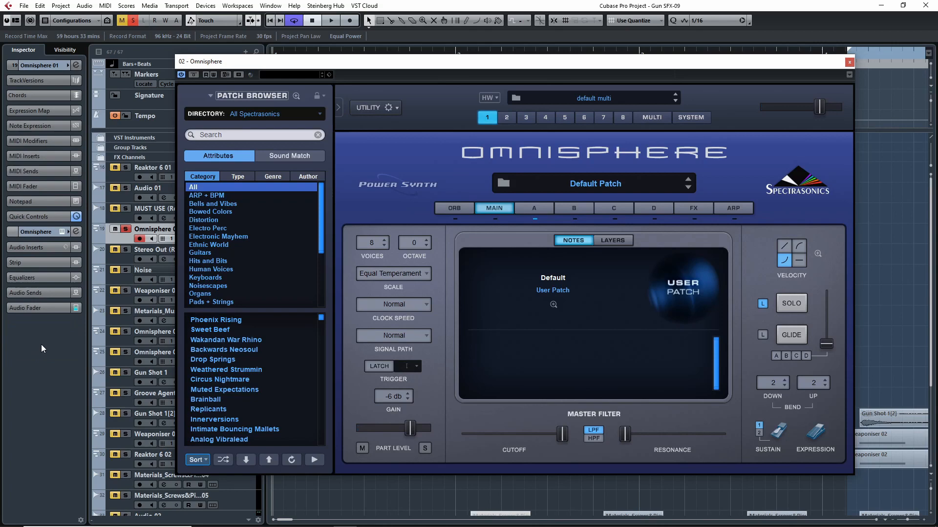
pyautogui.click(39, 248)
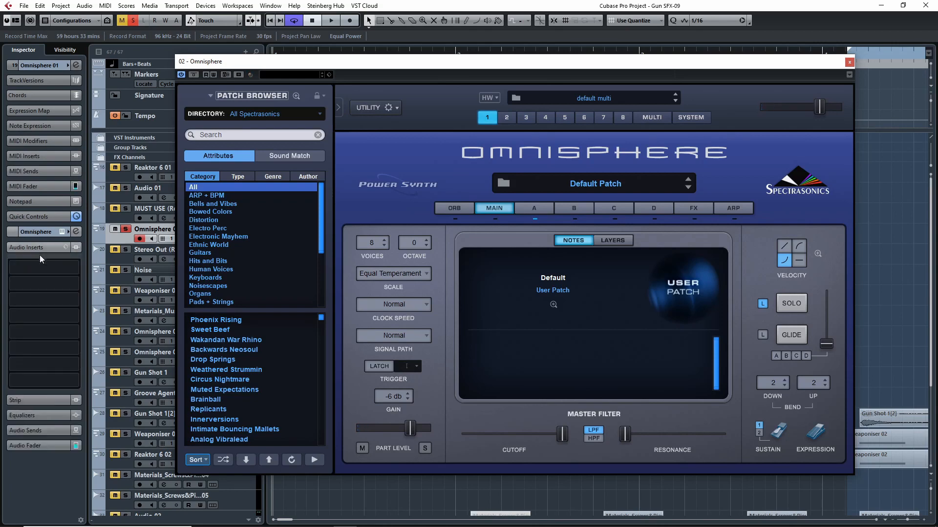
pyautogui.click(849, 62)
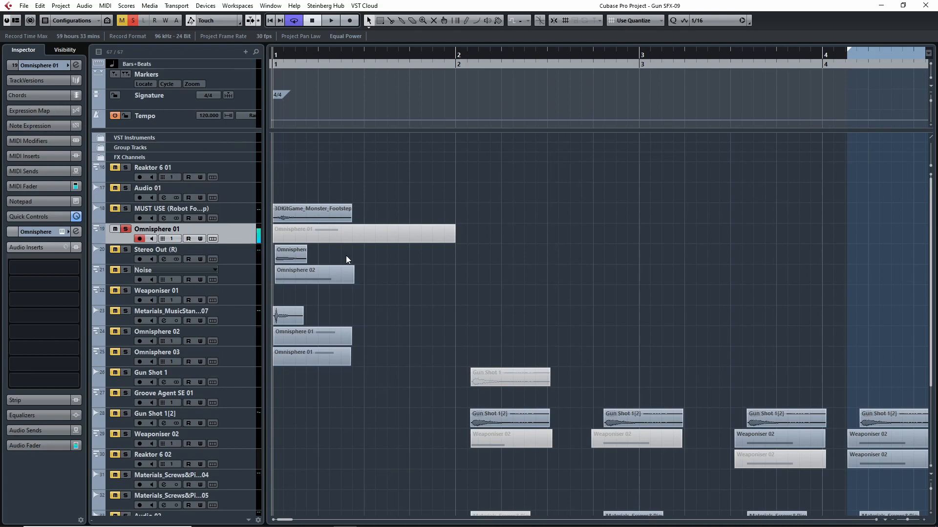
pyautogui.click(44, 67)
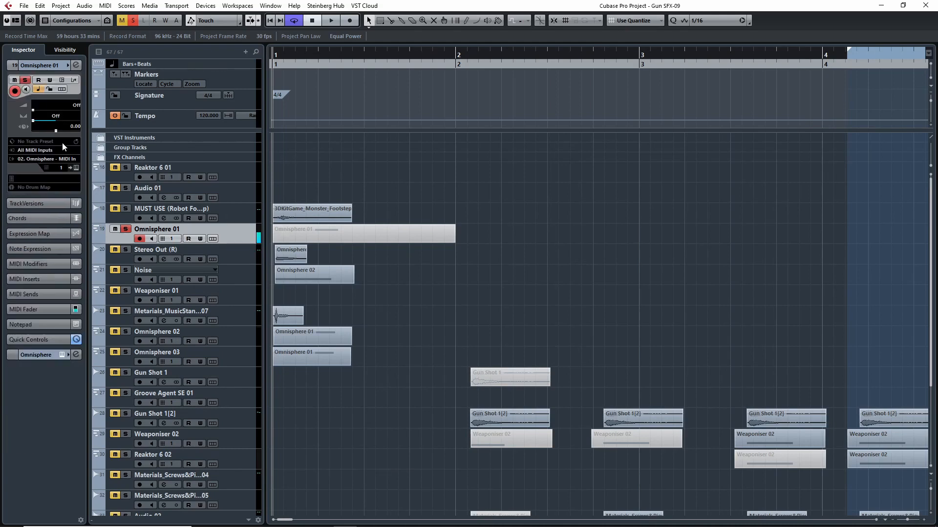
pyautogui.click(76, 167)
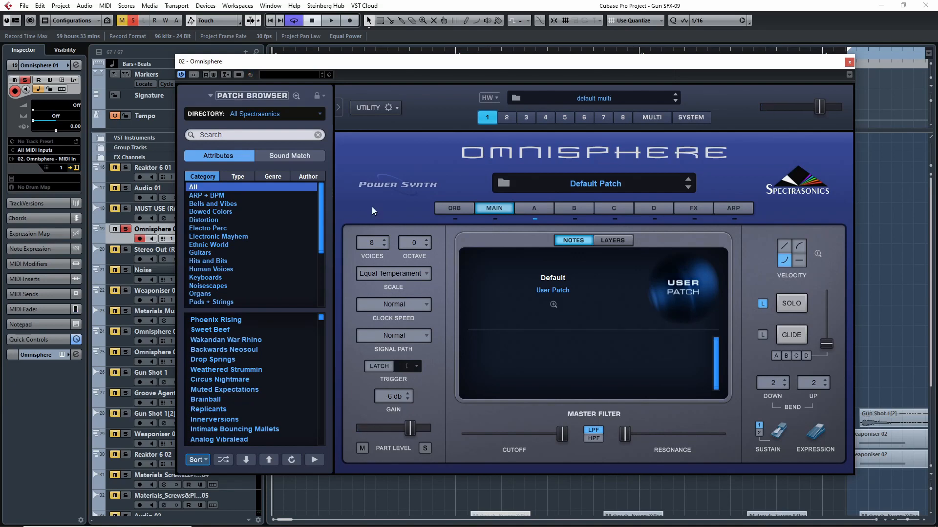
# - Show layer A of the Omnisphere patch and set the oscillator's Shape to 1.000
pyautogui.click(533, 210)
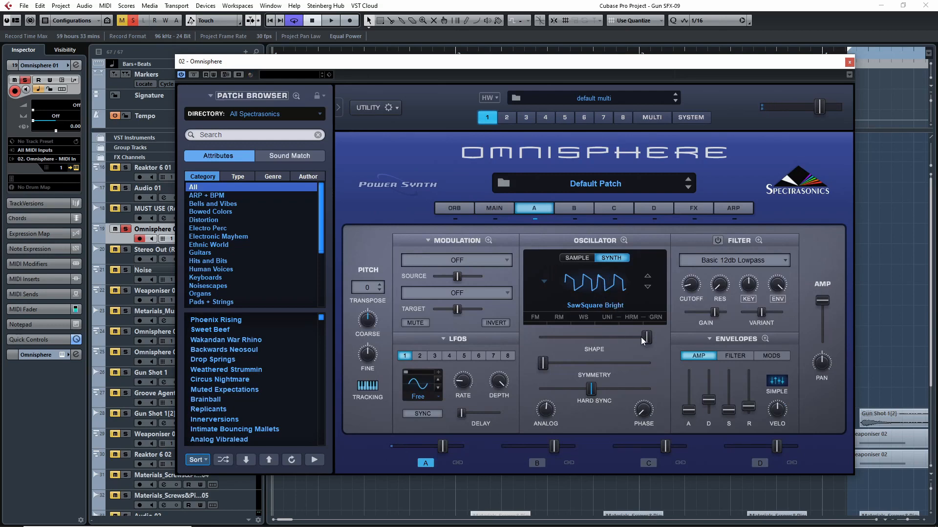
pyautogui.moveTo(643, 341)
pyautogui.mouseDown()
pyautogui.moveTo(563, 338)
pyautogui.moveTo(655, 338)
pyautogui.mouseUp()
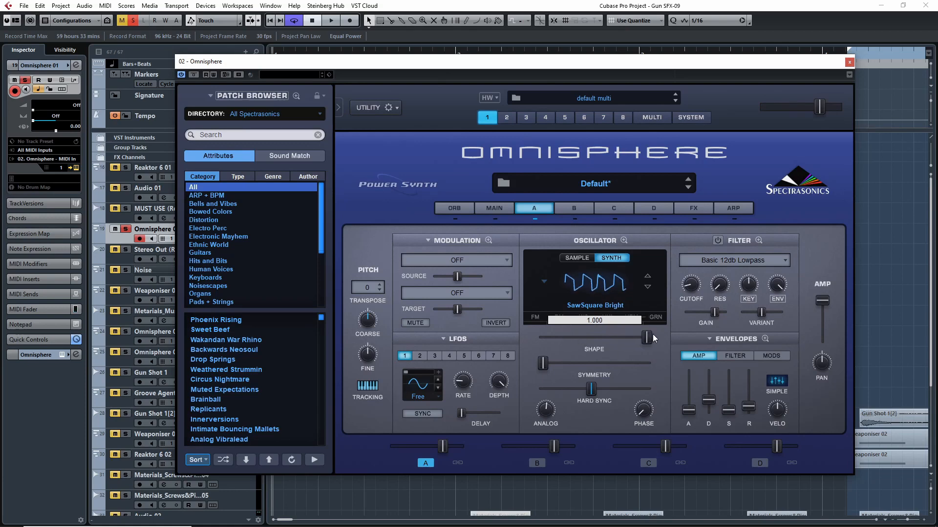
# - Review which modulation sources are routed in layer A's enlarged mod matrix
pyautogui.click(488, 240)
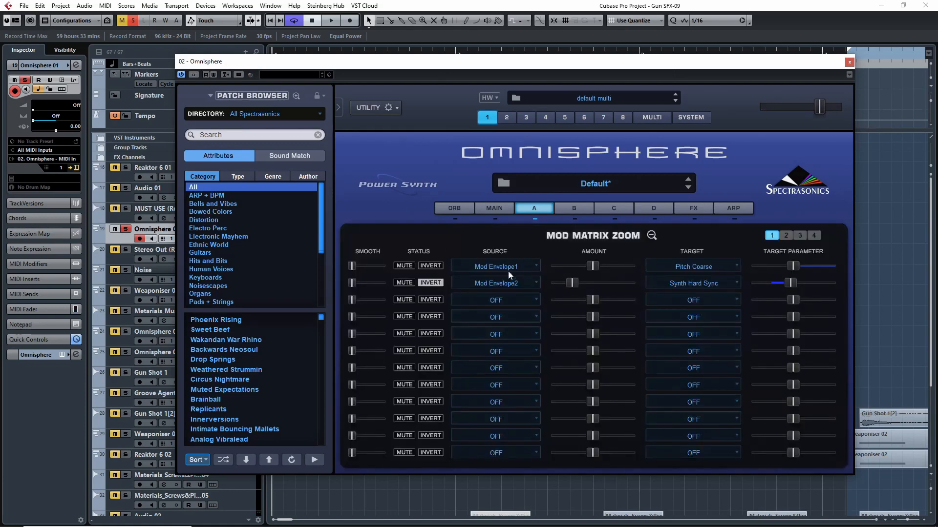
pyautogui.click(652, 235)
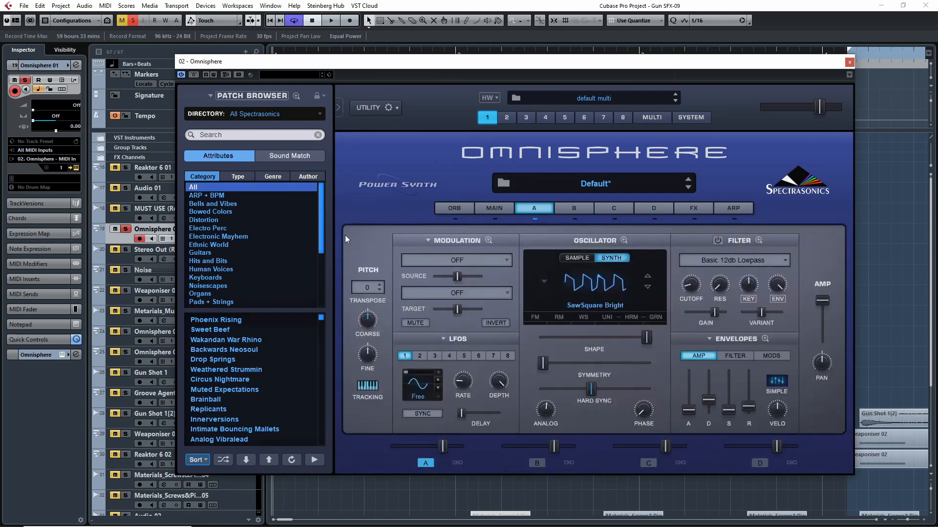
pyautogui.click(488, 240)
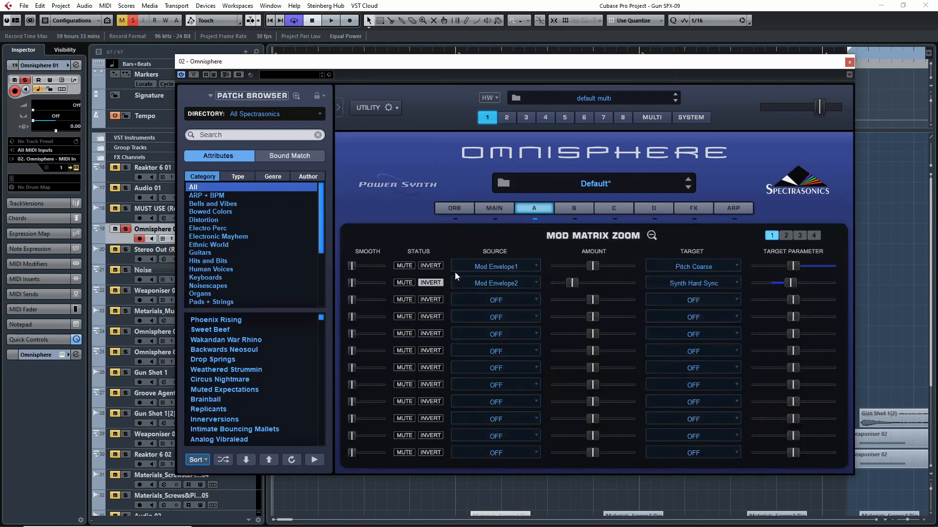
pyautogui.click(653, 235)
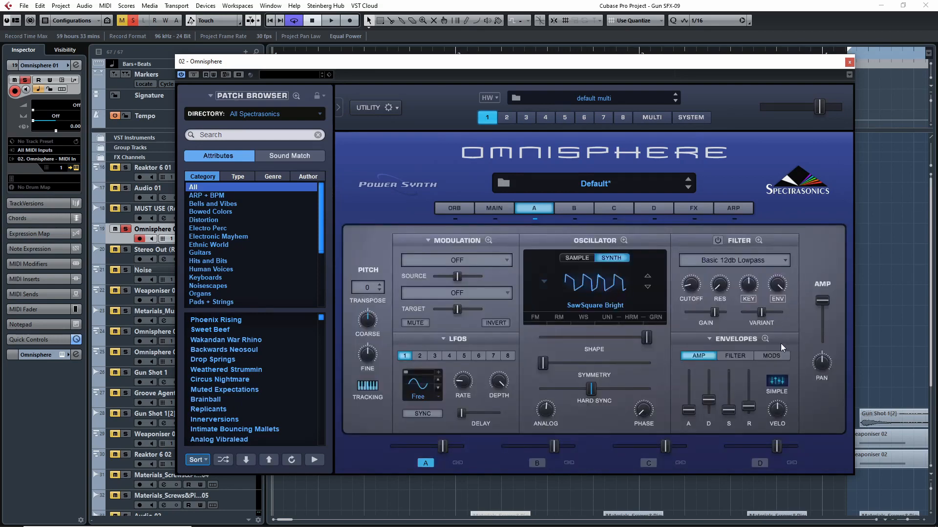
# - Show layer A's modulation envelopes and examine them in the enlarged envelope view
pyautogui.click(771, 356)
pyautogui.click(765, 339)
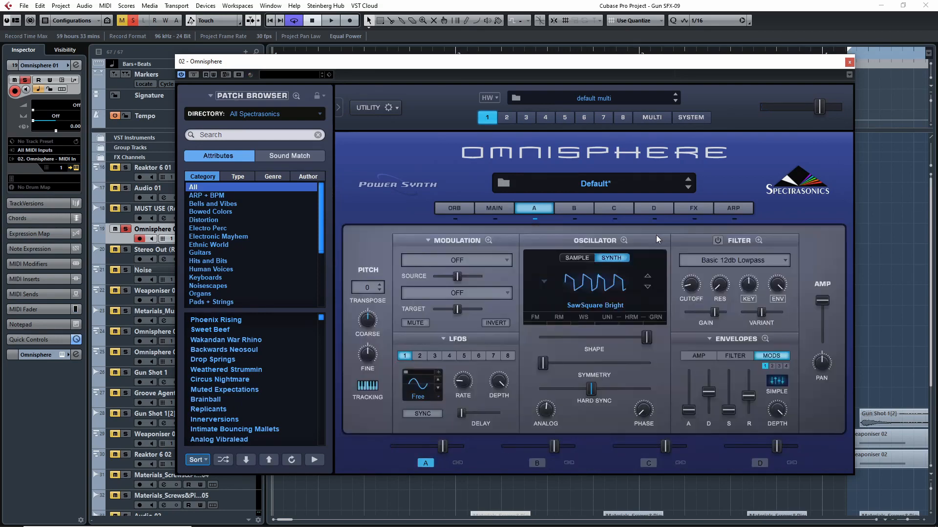
pyautogui.click(658, 236)
# - Examine the Pitch Coarse and Synth Hard Sync targets in the mod matrix and return to the layer A controls
pyautogui.click(489, 241)
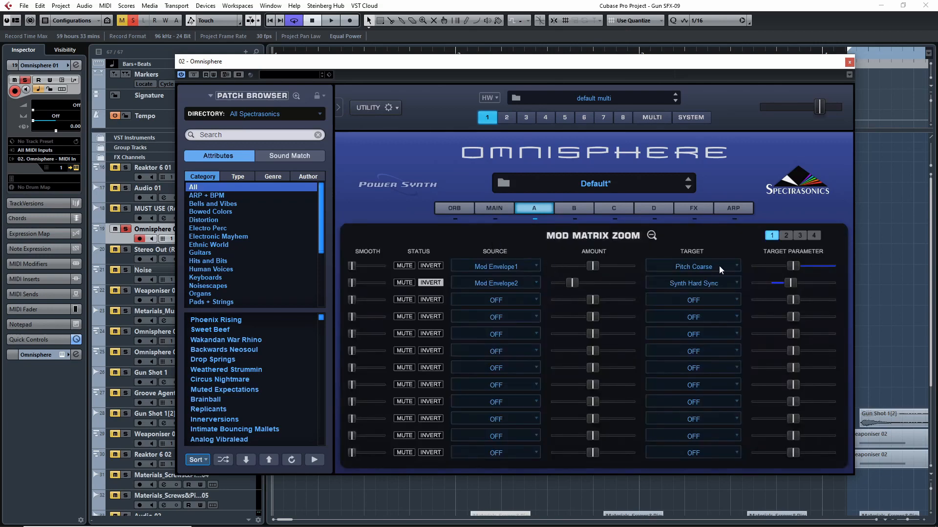
pyautogui.click(650, 236)
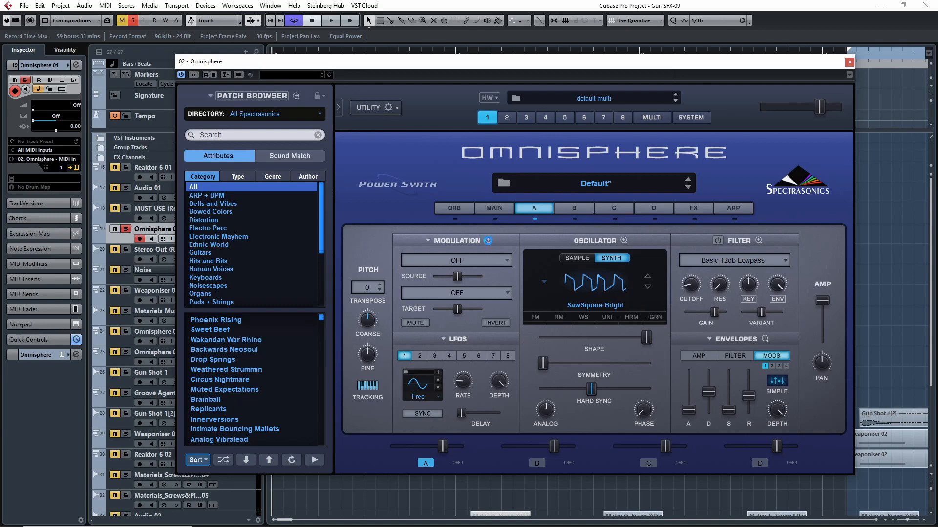
pyautogui.click(489, 240)
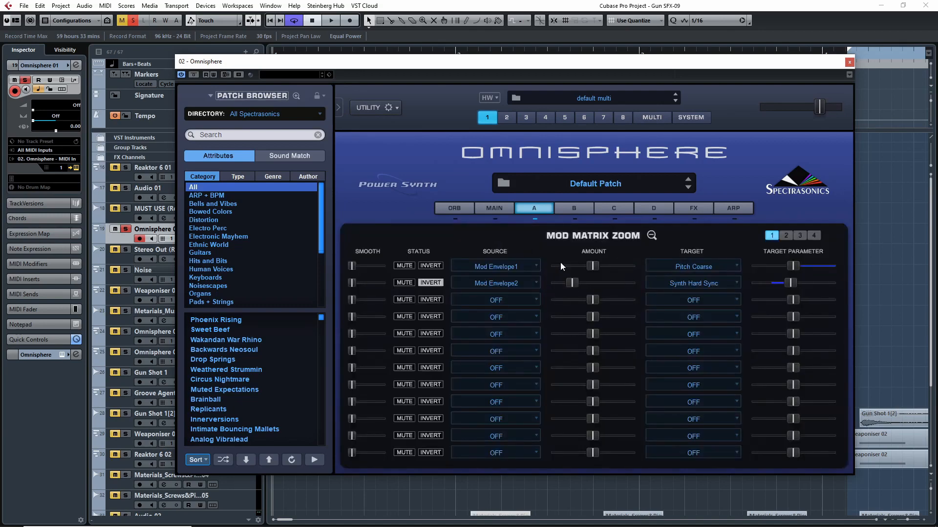
pyautogui.click(651, 235)
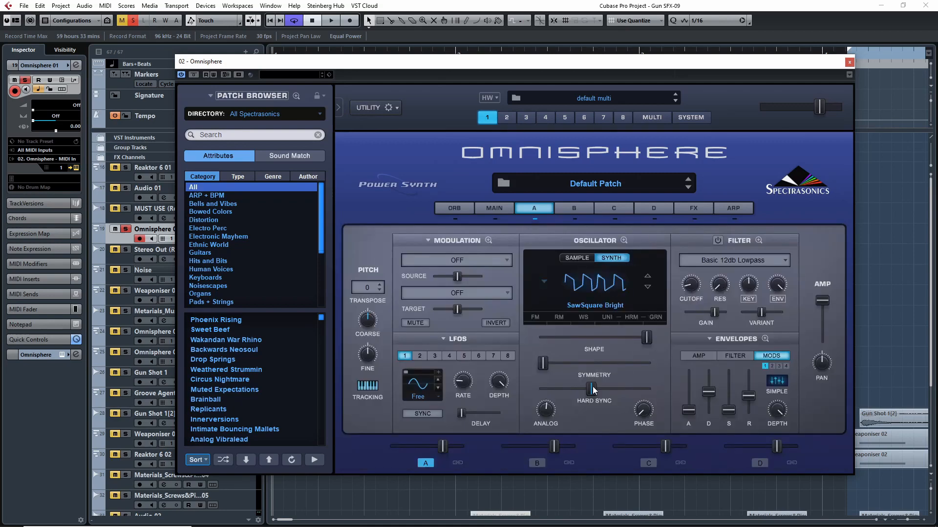
# - Nudge layer A's Hard Sync, compare the Mod 1 and Mod 2 envelopes in the enlarged view, and close Omnisphere
pyautogui.moveTo(595, 392); pyautogui.dragTo(598, 391)
pyautogui.click(765, 339)
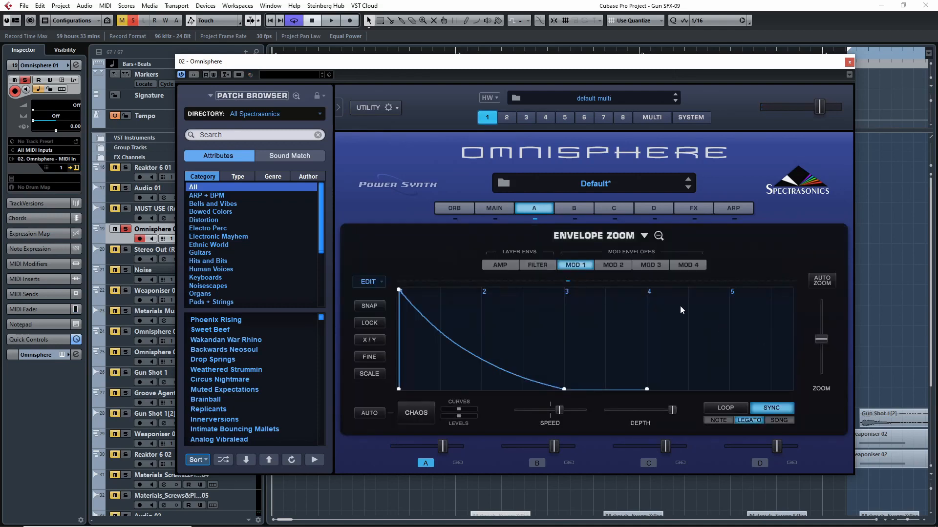
pyautogui.click(616, 265)
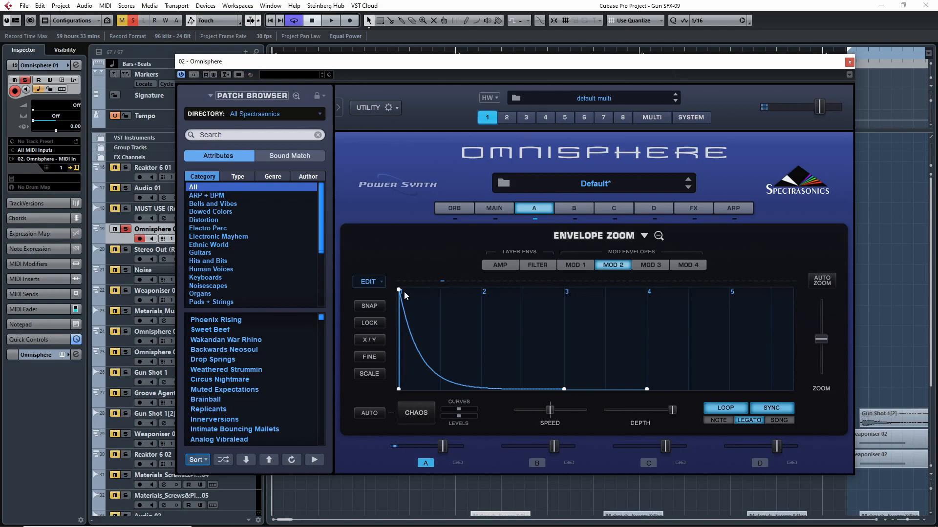
pyautogui.click(659, 237)
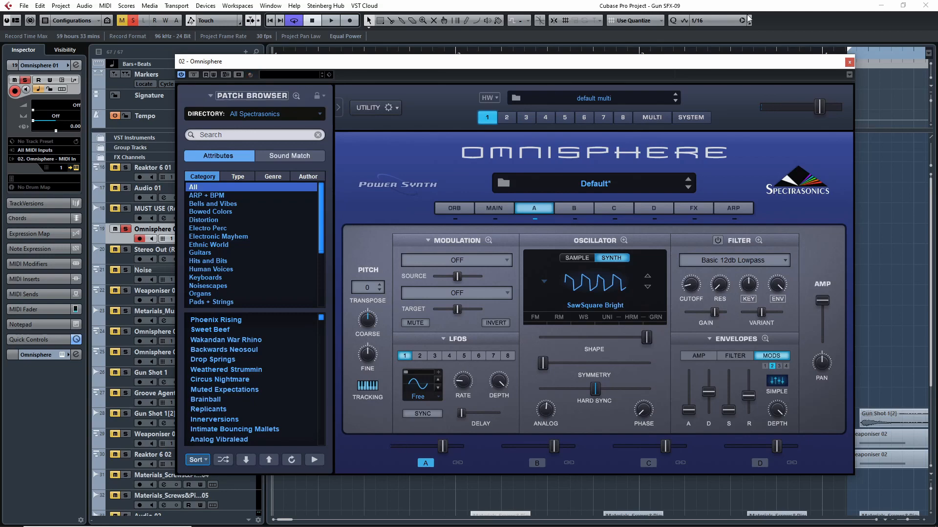
pyautogui.click(849, 62)
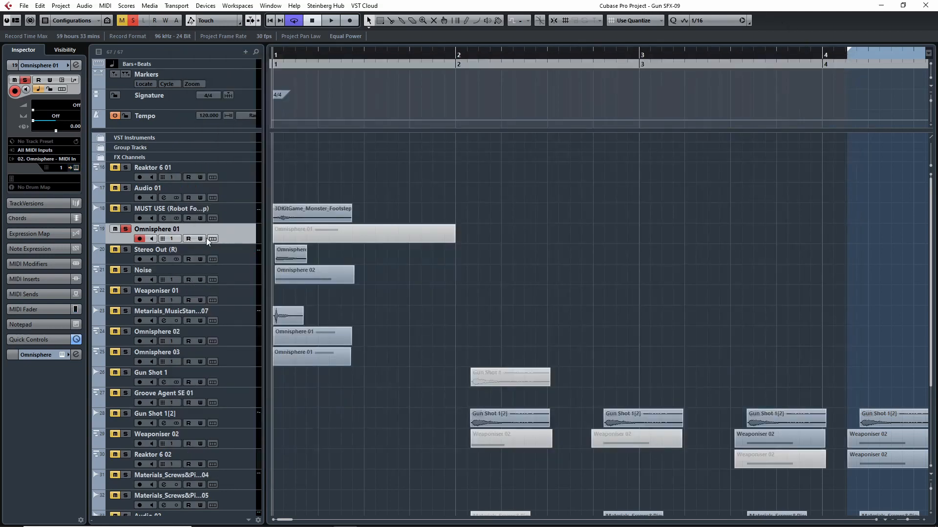
# - Solo the Stereo Out (R) track in place of Omnisphere 01 and play it, returning the playhead to bar 1
pyautogui.click(126, 228)
pyautogui.click(126, 249)
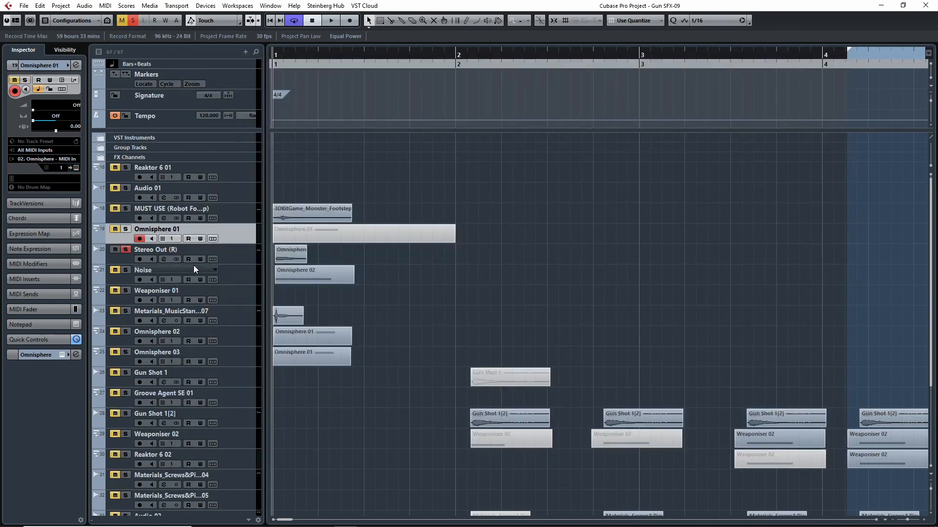
pyautogui.click(119, 257)
pyautogui.press('space')
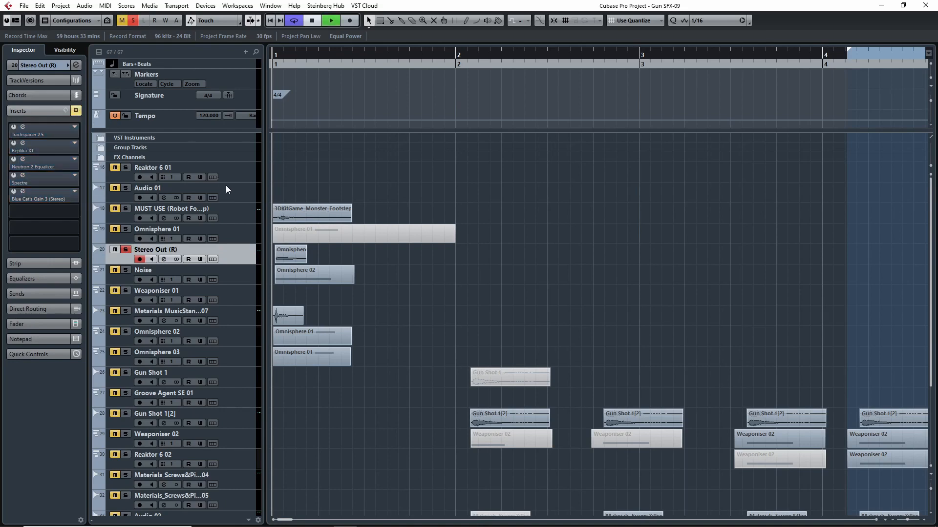
pyautogui.click(272, 64)
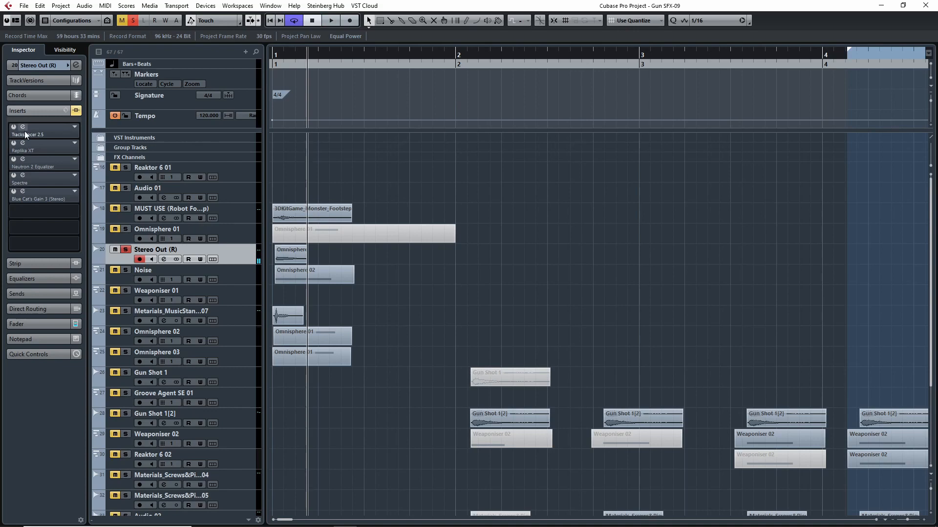
# - Enable the Replika XT insert on Stereo Out (R), show its delay settings, and play the track through it
pyautogui.click(47, 143)
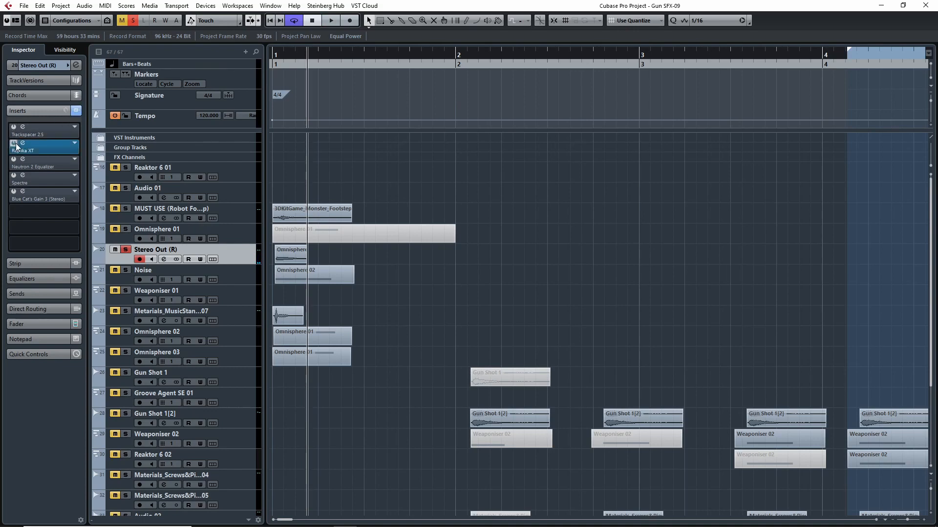
pyautogui.press('space')
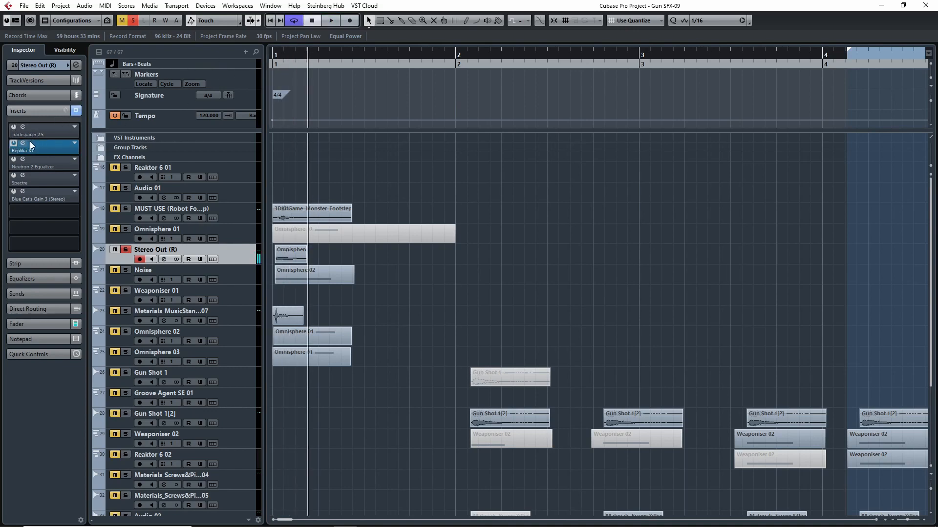
pyautogui.click(22, 143)
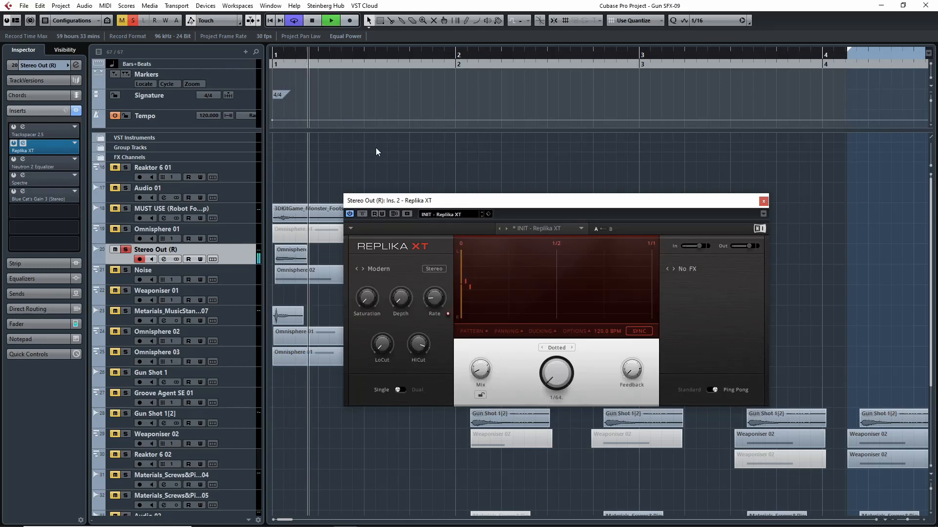
pyautogui.press('space')
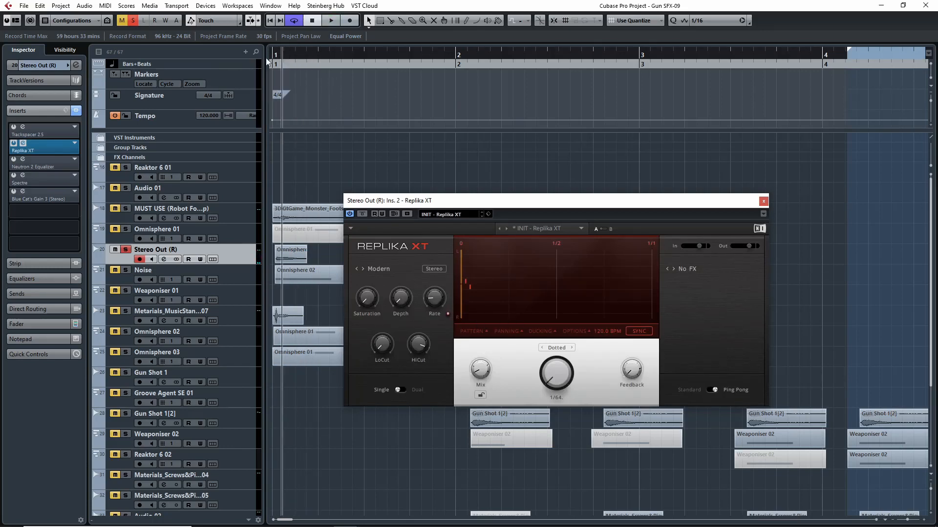
pyautogui.press('space')
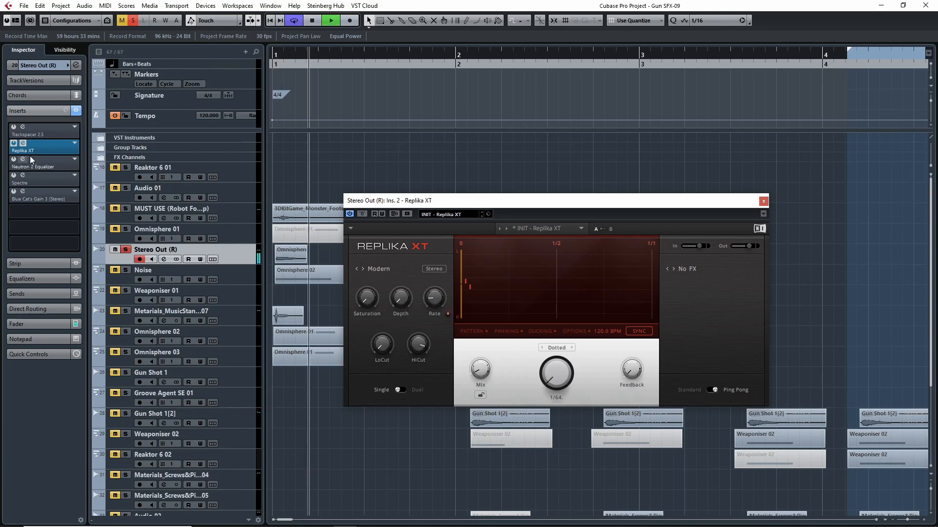
# - Enable the Neutron 2 Equalizer insert, view its EQ curve, and close the Replika XT and equalizer windows
pyautogui.click(27, 159)
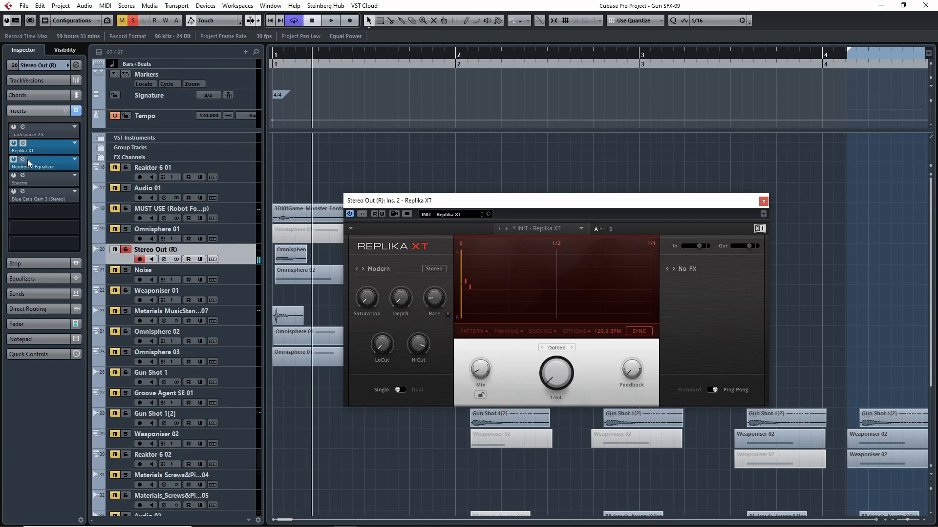
pyautogui.click(763, 201)
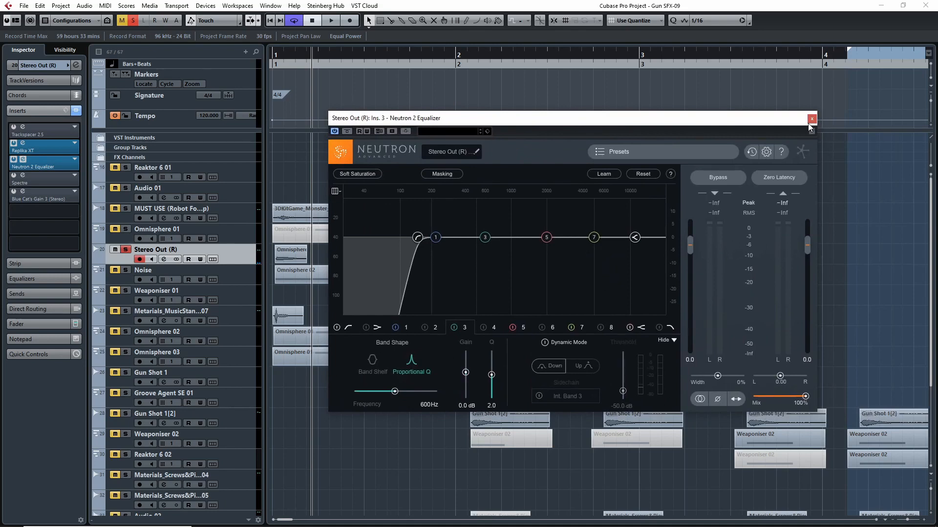
pyautogui.click(810, 119)
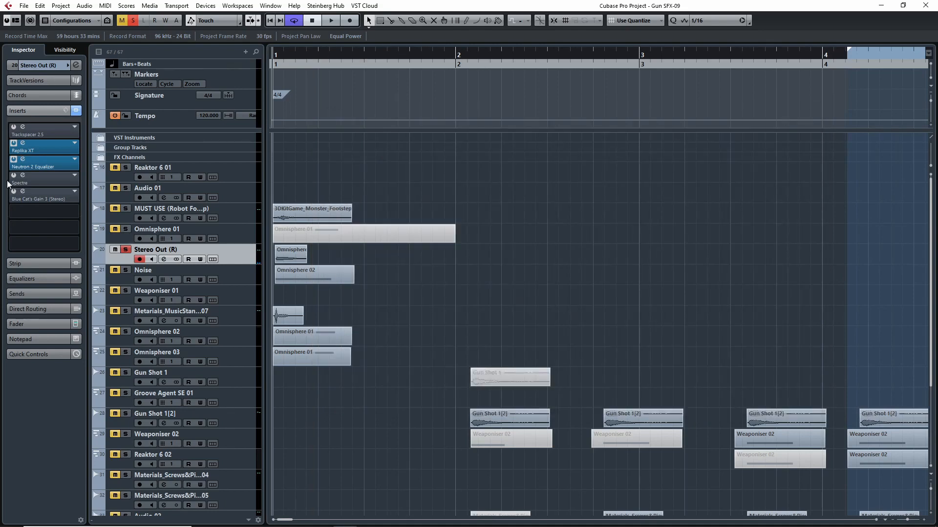
# - Enable the Spectre and Blue Cat's Gain 3 inserts, show the gain settings, and play the track from bar 1
pyautogui.click(36, 176)
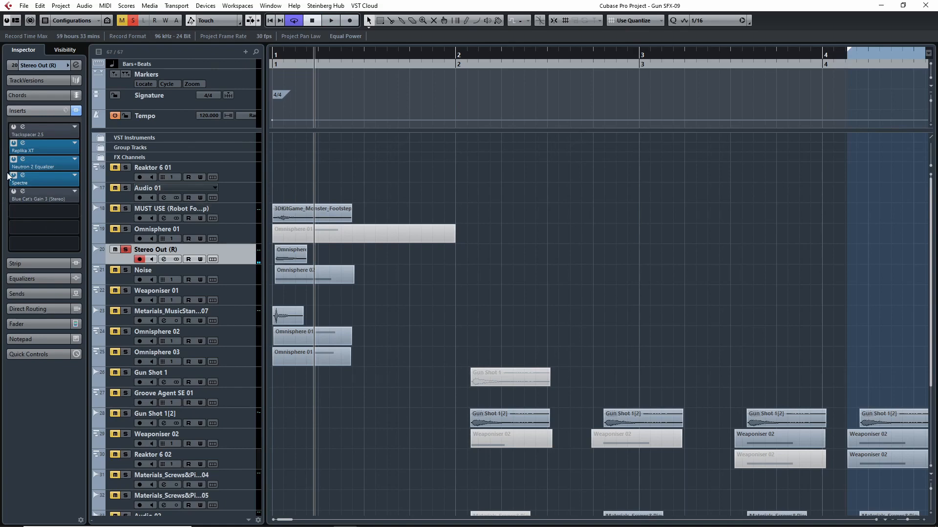
pyautogui.click(14, 191)
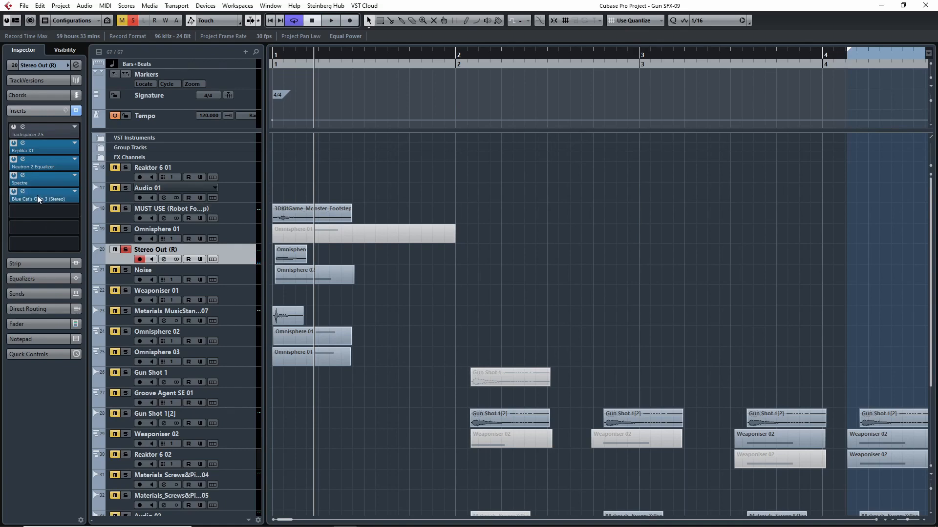
pyautogui.moveTo(937, 246); pyautogui.dragTo(627, 171)
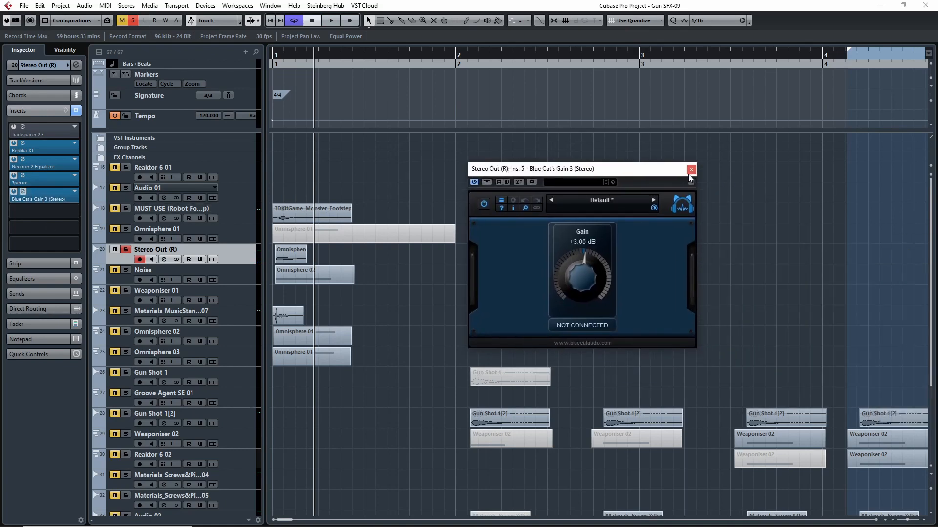
pyautogui.press('space')
pyautogui.press('space')
pyautogui.click(273, 64)
# - Enable the Trackspacer 2.5 insert, play Stereo Out (R) through the full insert chain, and take the track off solo
pyautogui.press('space')
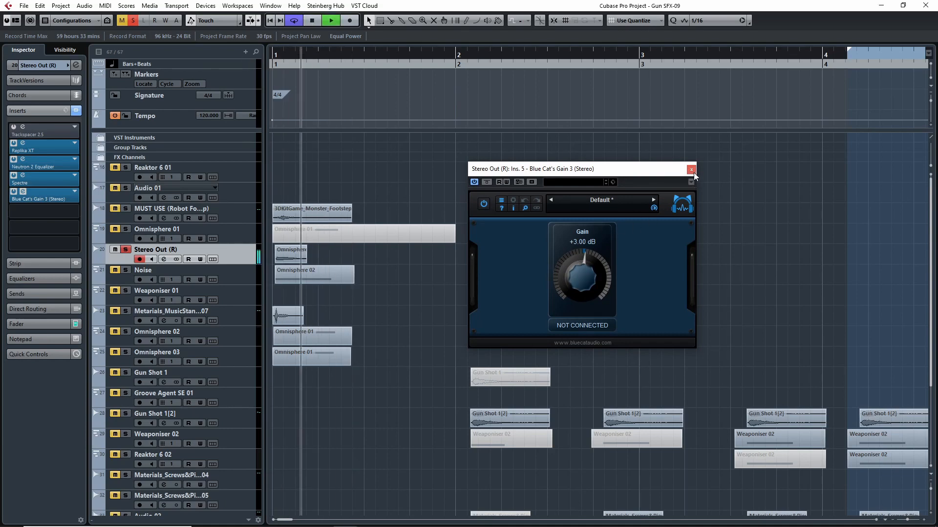
pyautogui.press('space')
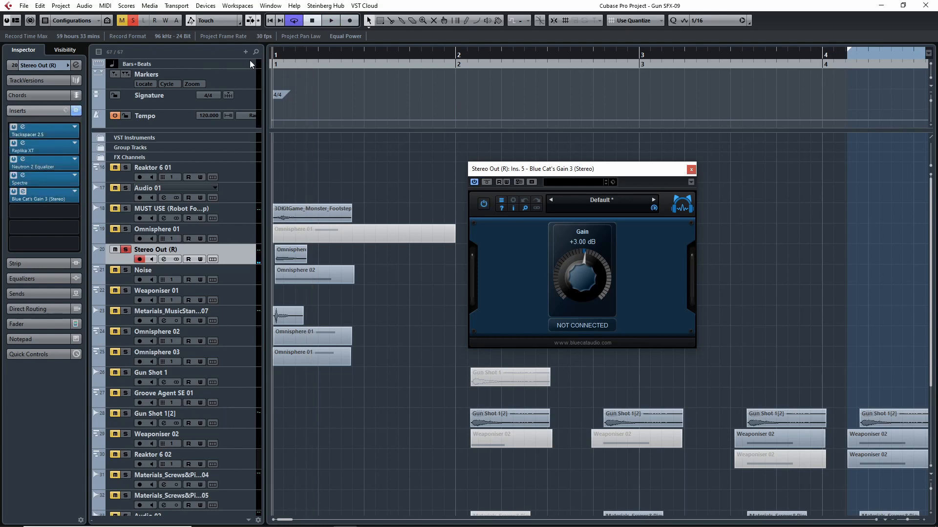
pyautogui.press('space')
pyautogui.press('space')
pyautogui.click(126, 249)
# - Examine the Trackspacer 2.5 settings and close both the Blue Cat's Gain 3 and Trackspacer windows
pyautogui.click(47, 129)
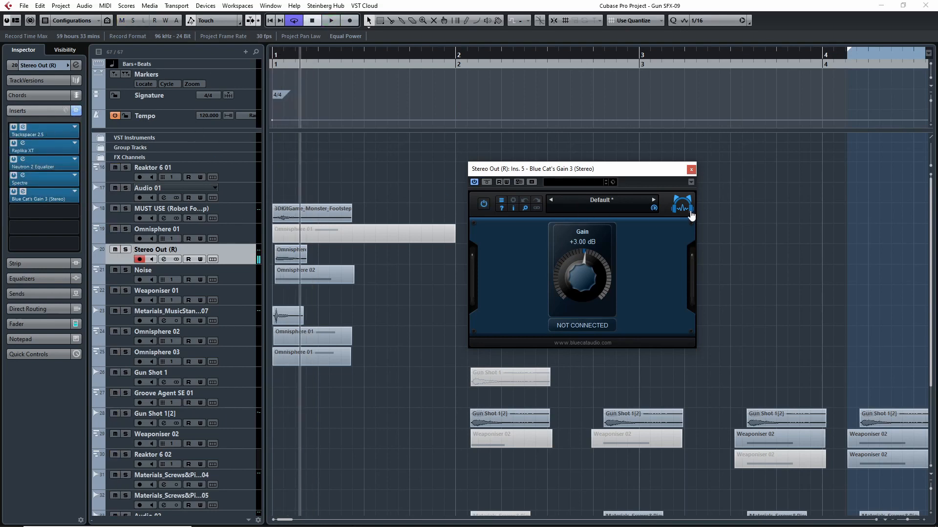
pyautogui.moveTo(659, 110); pyautogui.dragTo(430, 124)
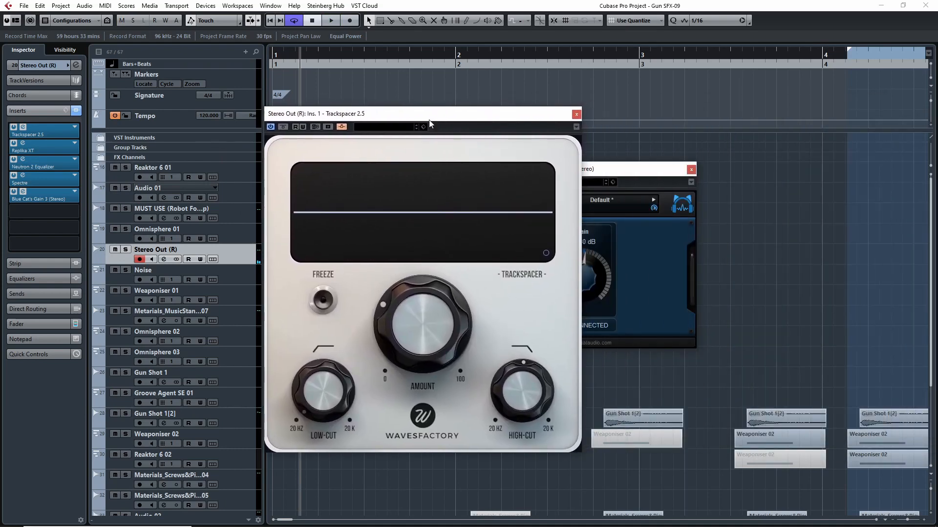
pyautogui.click(678, 168)
pyautogui.click(690, 170)
pyautogui.moveTo(488, 113); pyautogui.dragTo(657, 92)
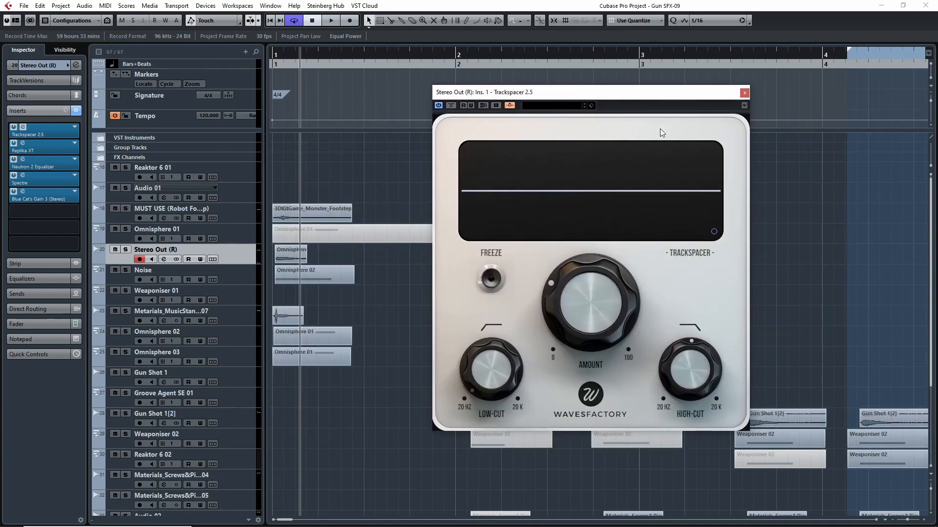
pyautogui.click(744, 93)
# - Solo the MUST USE and Stereo Out (R) tracks without Noise and play them together from bar 1 several times
pyautogui.click(121, 277)
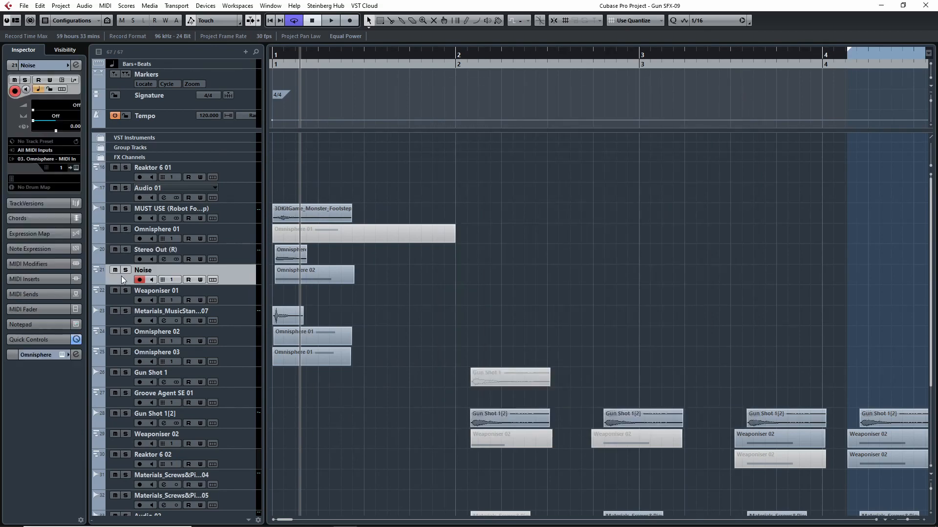
pyautogui.click(125, 270)
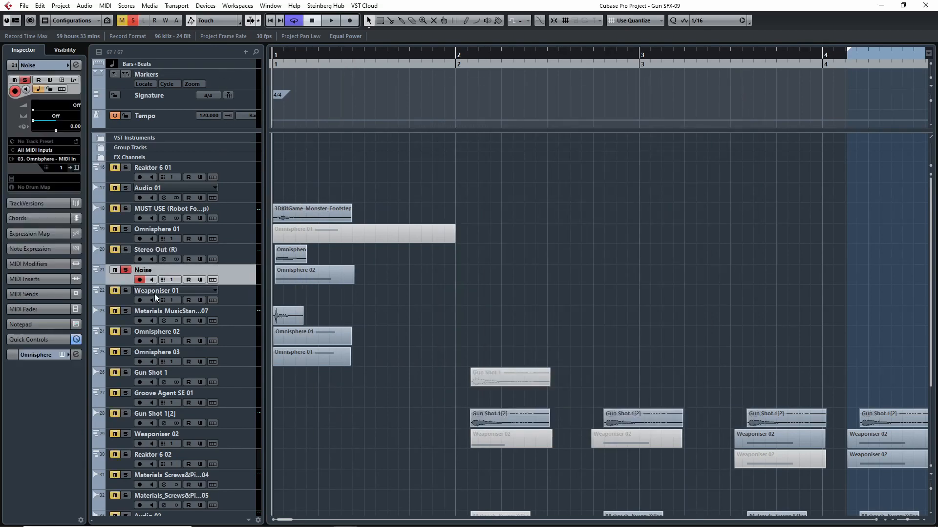
pyautogui.click(125, 270)
pyautogui.press('space')
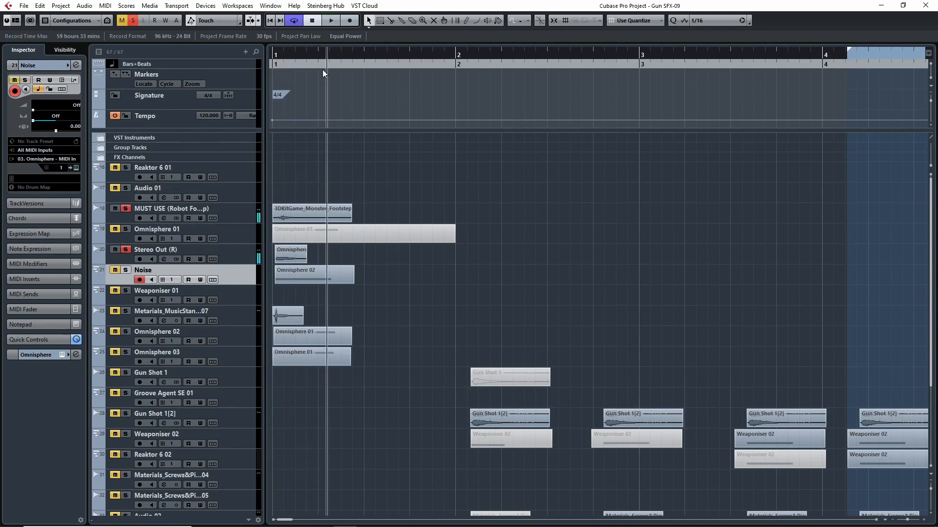
pyautogui.press('space')
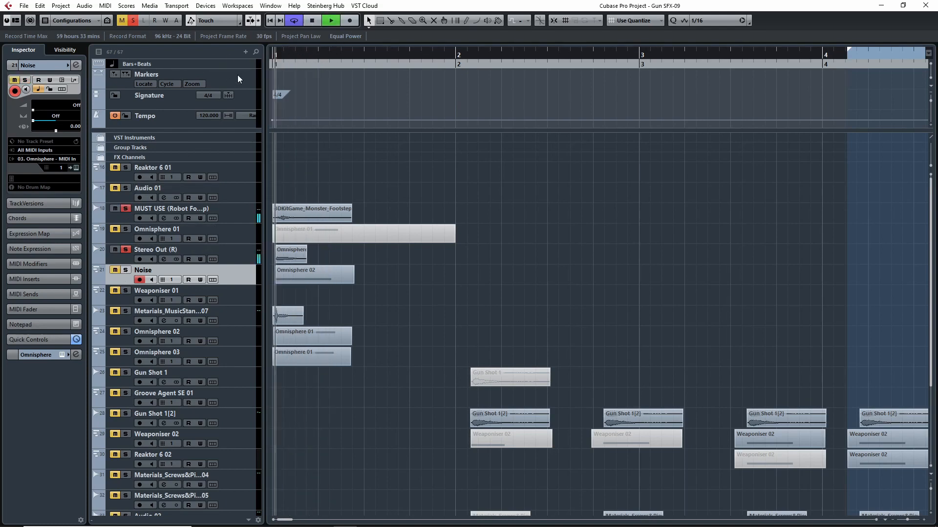
pyautogui.press('space')
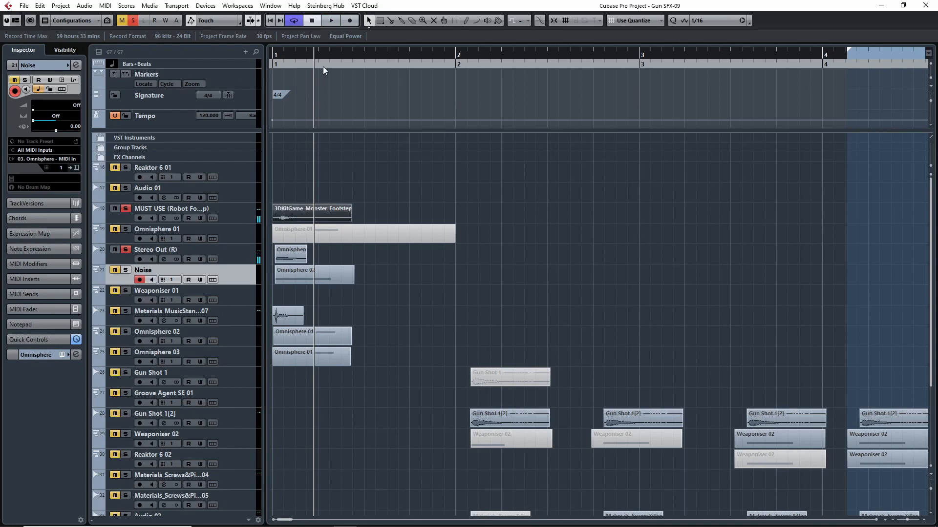
pyautogui.moveTo(332, 56); pyautogui.dragTo(227, 61)
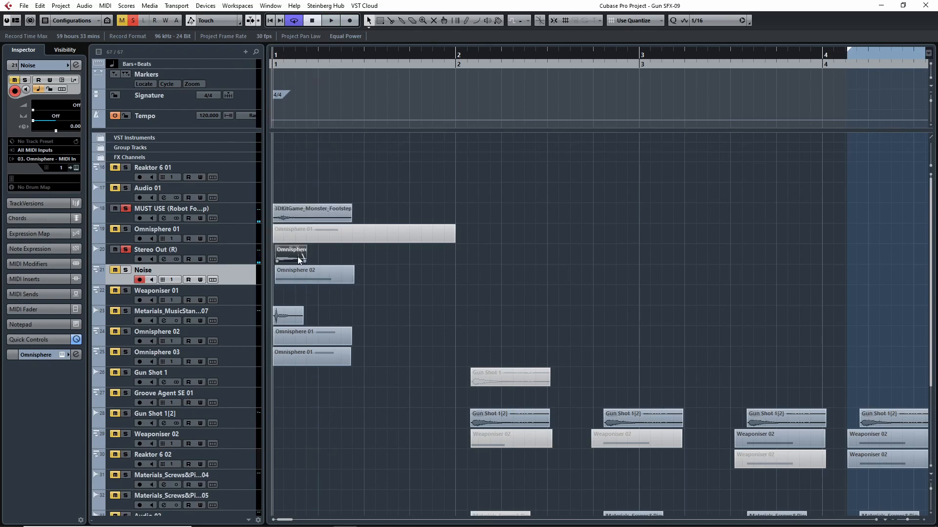
pyautogui.press('space')
pyautogui.press('space')
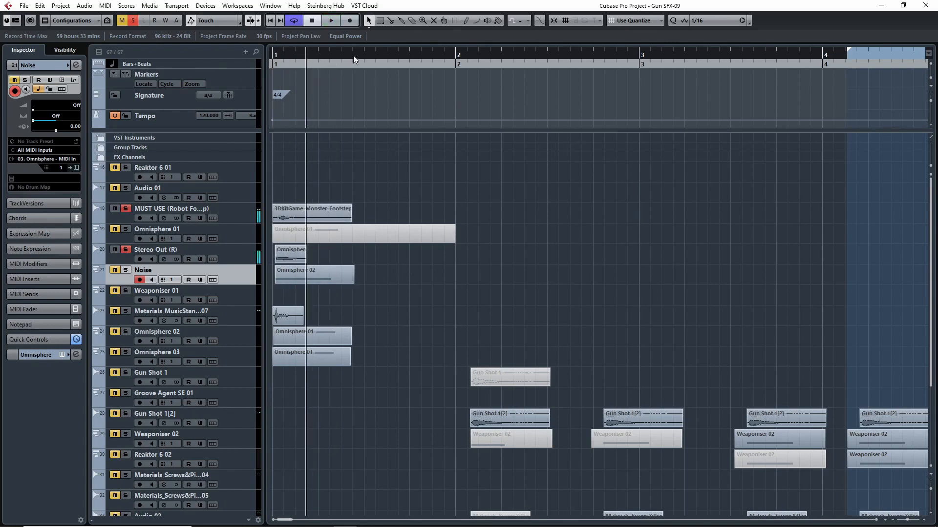
pyautogui.moveTo(353, 55); pyautogui.dragTo(264, 58)
# - Solo the Noise track in place of Stereo Out (R) and open its Omnisphere instrument in full view
pyautogui.click(126, 270)
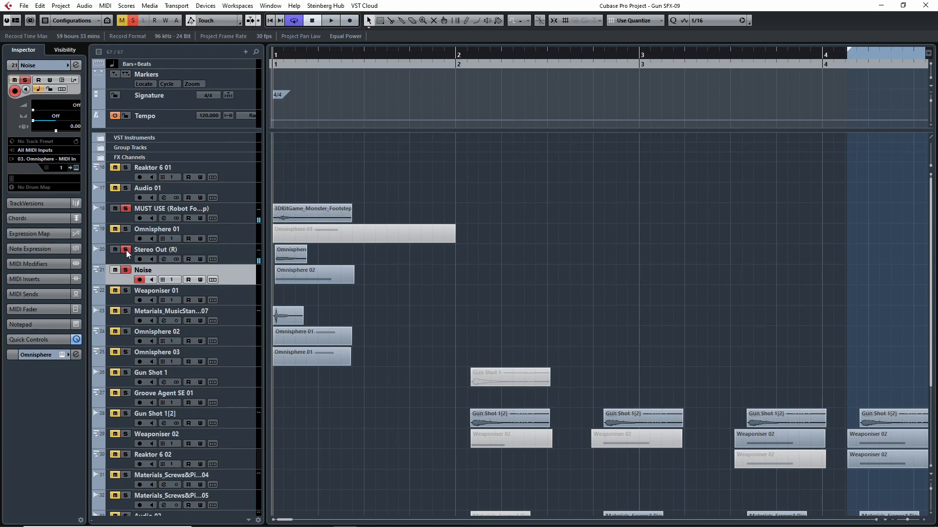
pyautogui.click(126, 250)
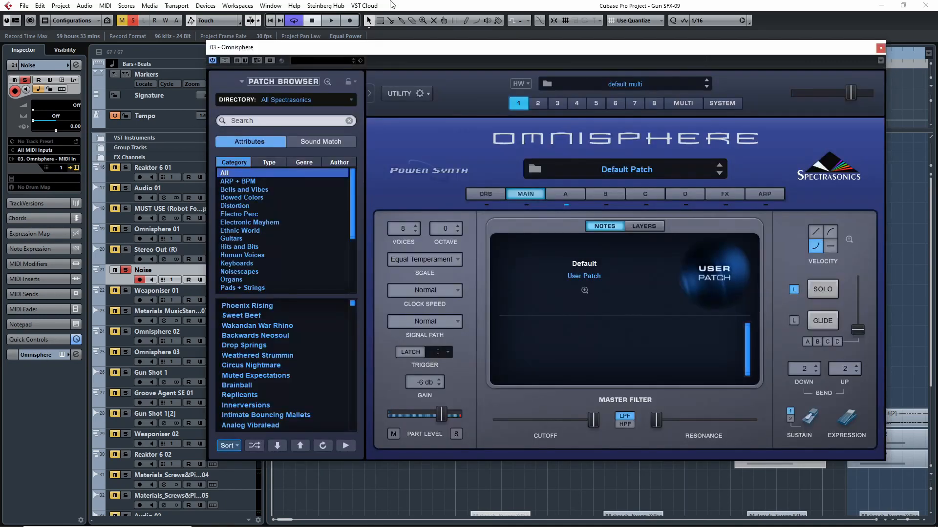
pyautogui.moveTo(459, 51); pyautogui.dragTo(599, 91)
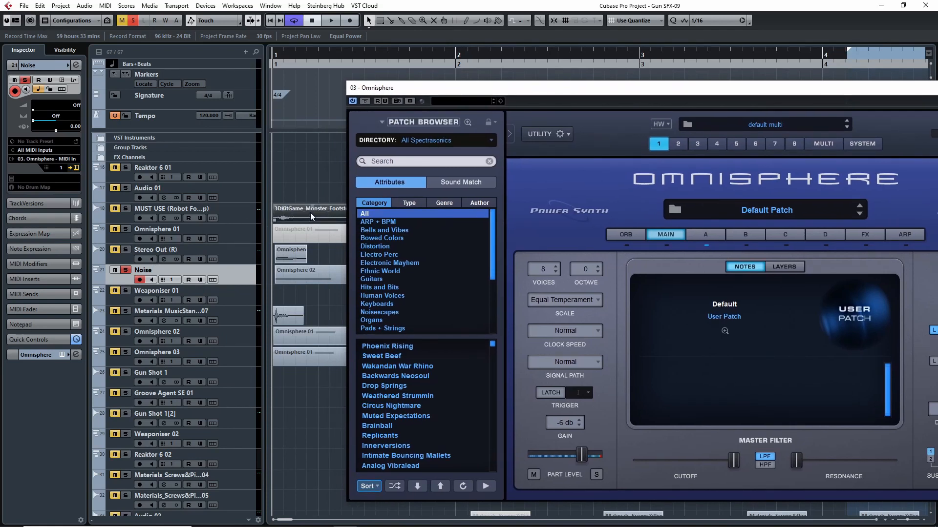
pyautogui.click(292, 254)
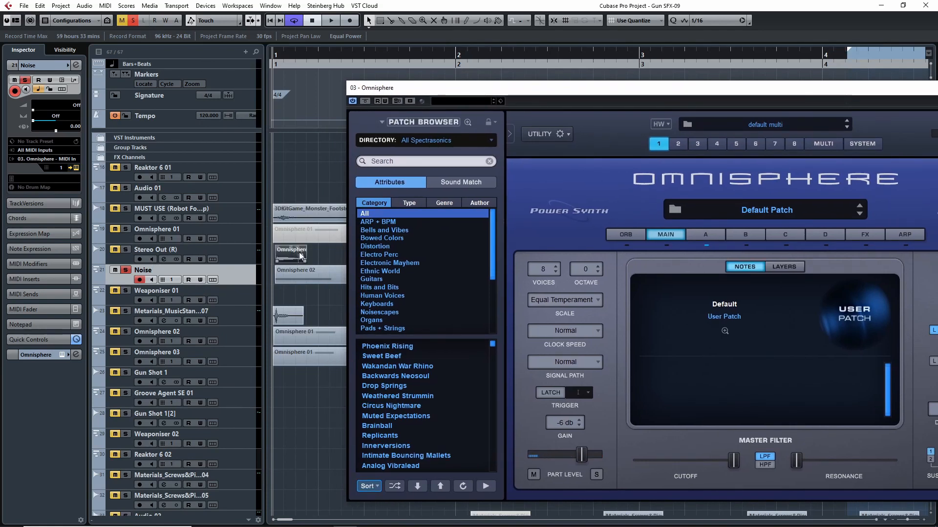
pyautogui.click(126, 251)
pyautogui.click(126, 251)
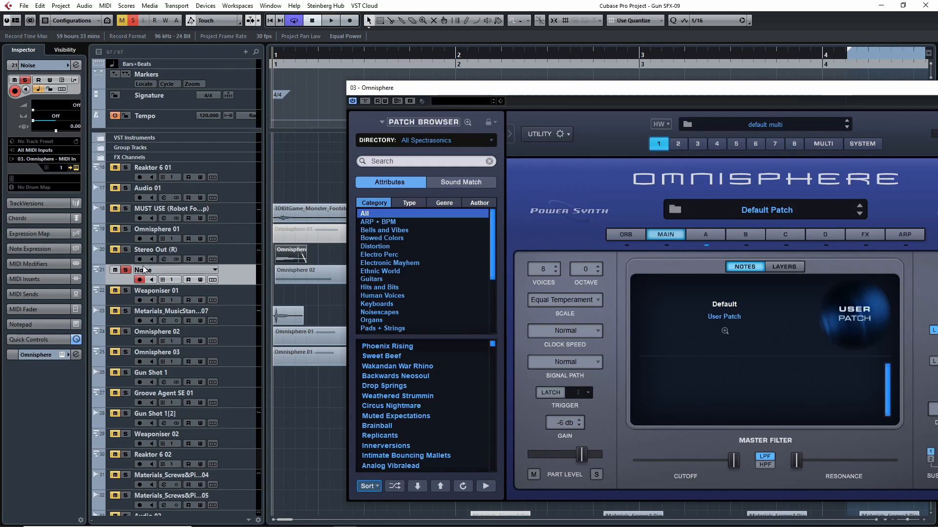
pyautogui.click(692, 90)
pyautogui.moveTo(691, 91); pyautogui.dragTo(545, 90)
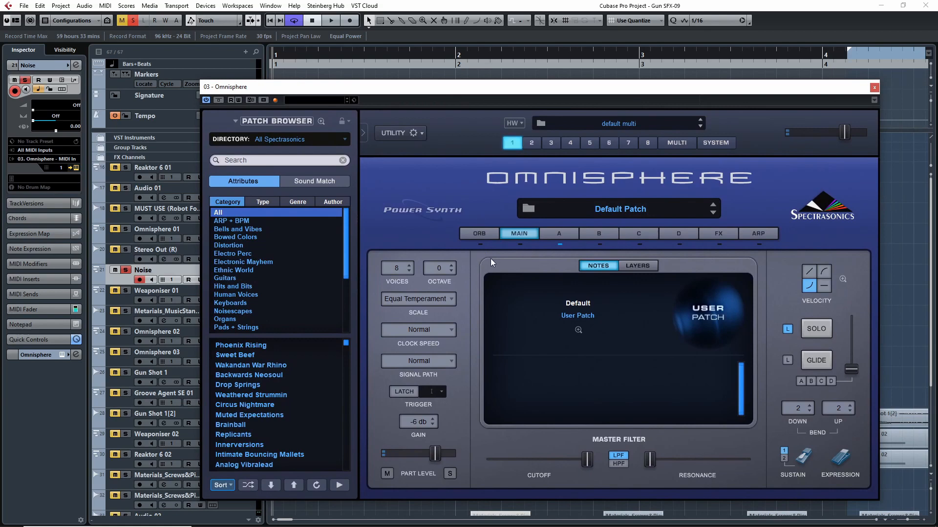
# - Show layer A of the Noise track's Omnisphere patch and check its enlarged modulation matrix before returning to the layer view
pyautogui.click(567, 232)
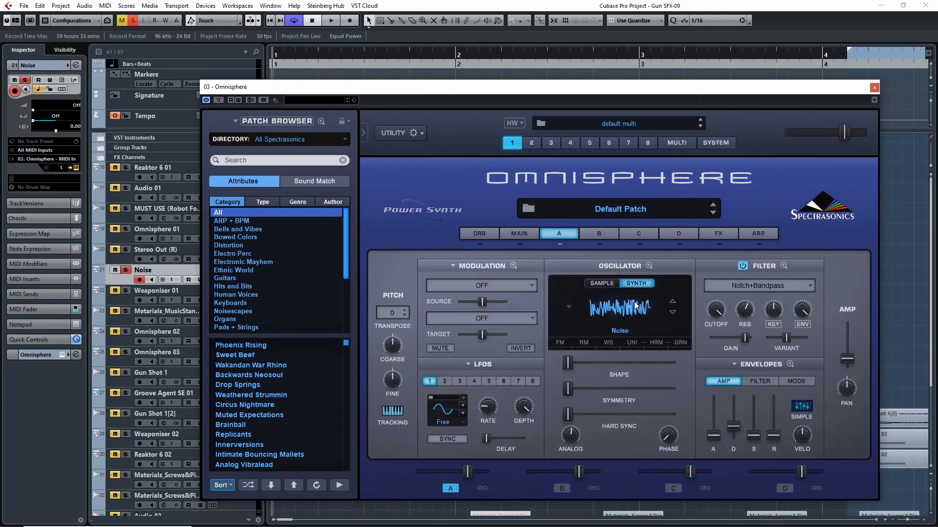
pyautogui.click(513, 266)
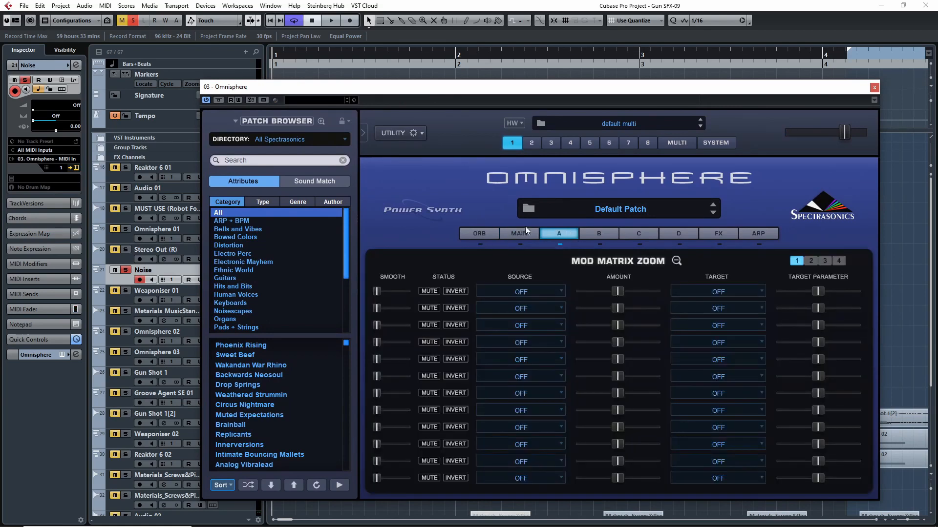
pyautogui.click(679, 260)
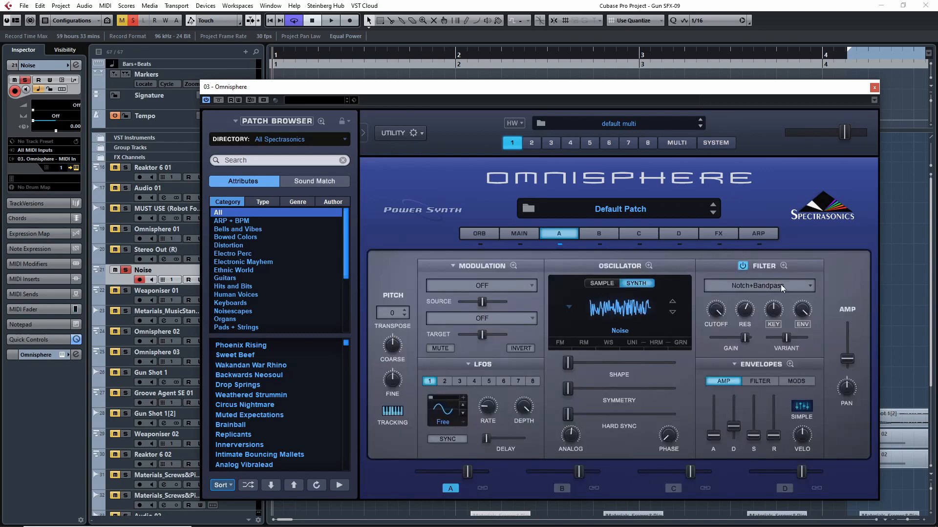
# - Switch layer A's Notch+Bandpass filter off and on to compare the sound, and close the Omnisphere window
pyautogui.click(744, 267)
pyautogui.click(742, 266)
pyautogui.click(742, 266)
pyautogui.click(742, 266)
pyautogui.click(874, 88)
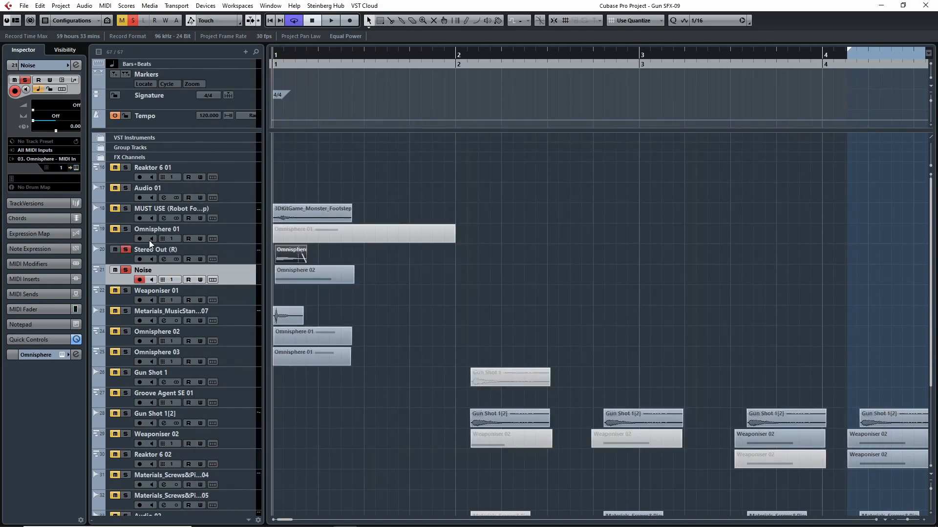
# - Play Stereo Out (R) and Noise together from bar 1, add MUST USE to the solo, and replay the combination
pyautogui.press('space')
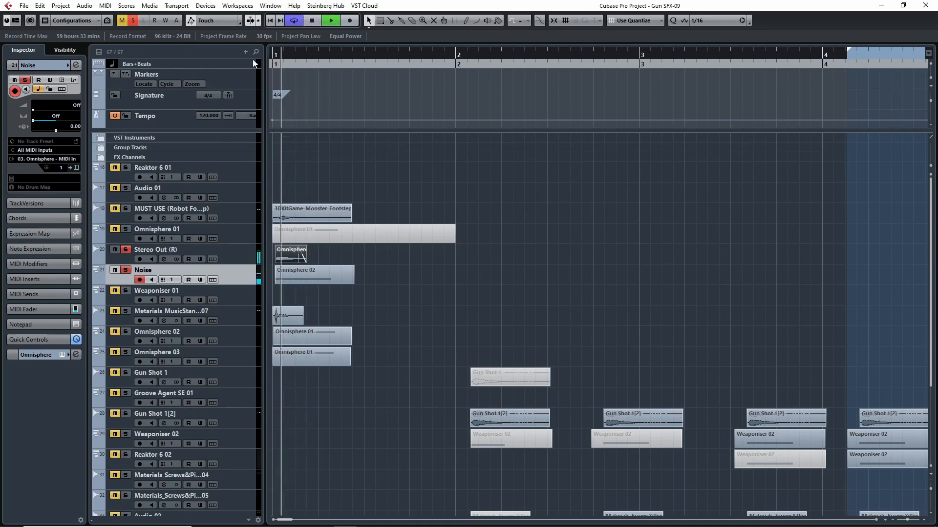
pyautogui.press('space')
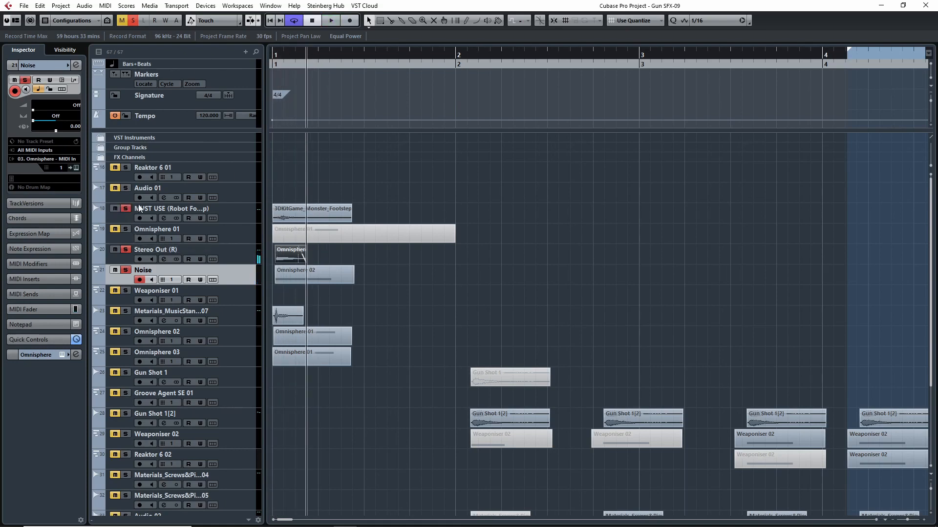
pyautogui.moveTo(343, 60); pyautogui.dragTo(227, 101)
pyautogui.press('space')
pyautogui.press('space')
pyautogui.moveTo(313, 63); pyautogui.dragTo(195, 56)
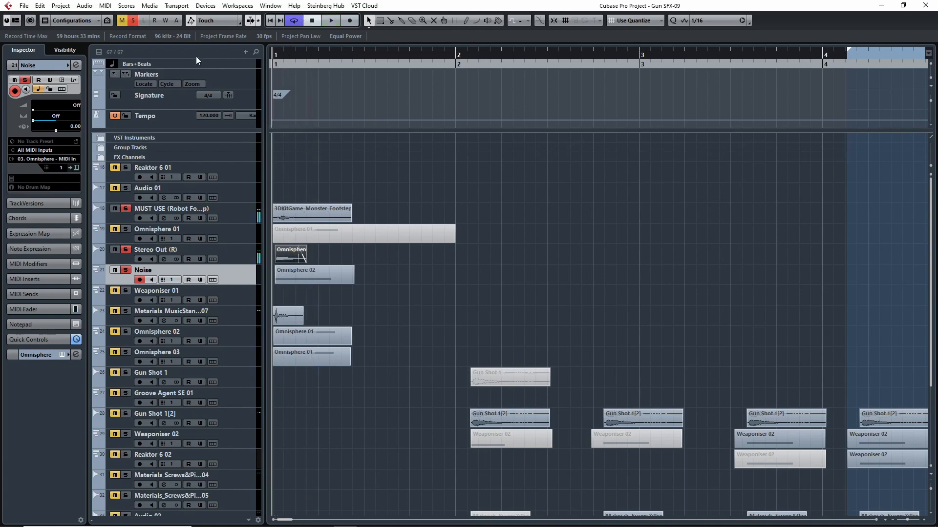
pyautogui.press('space')
pyautogui.moveTo(326, 53); pyautogui.dragTo(253, 72)
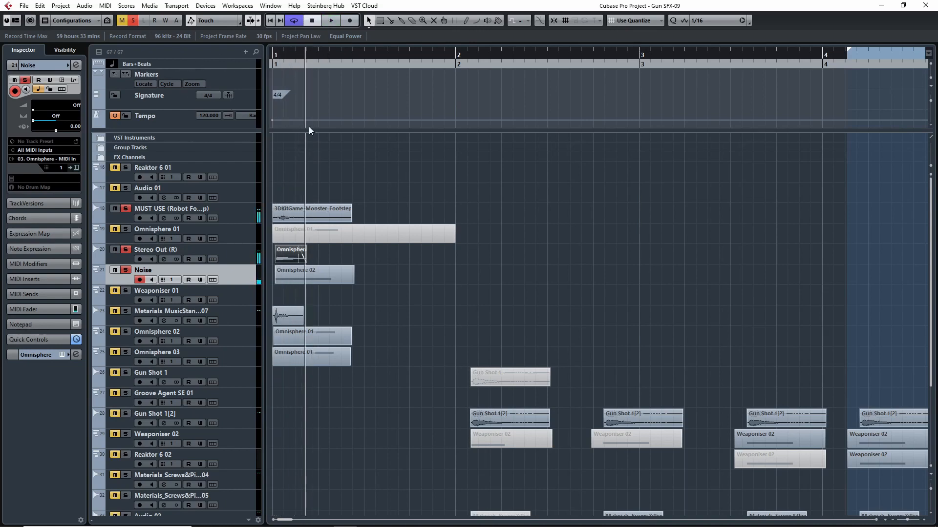
# - Compare playback from bar 1 with Noise out of solo and back in solo, and clear all solos and mutes
pyautogui.click(128, 271)
pyautogui.moveTo(326, 64); pyautogui.dragTo(249, 71)
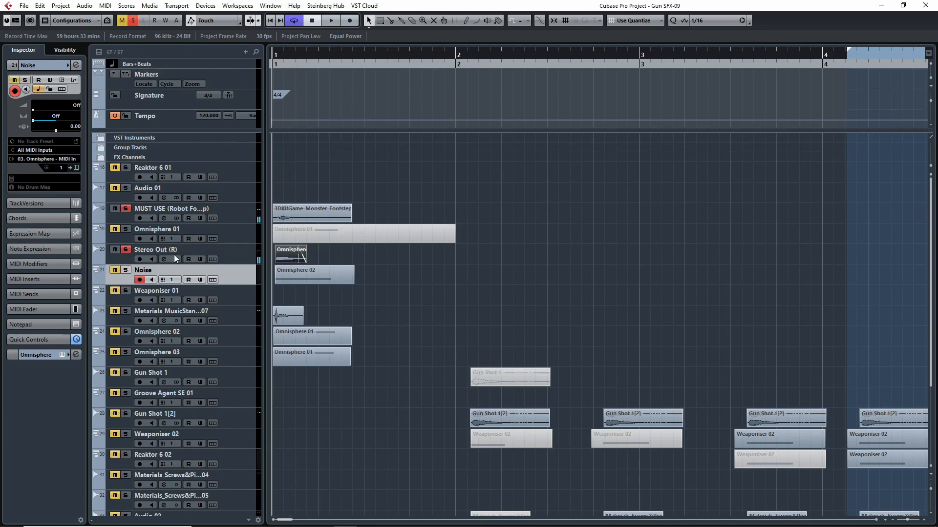
pyautogui.press('space')
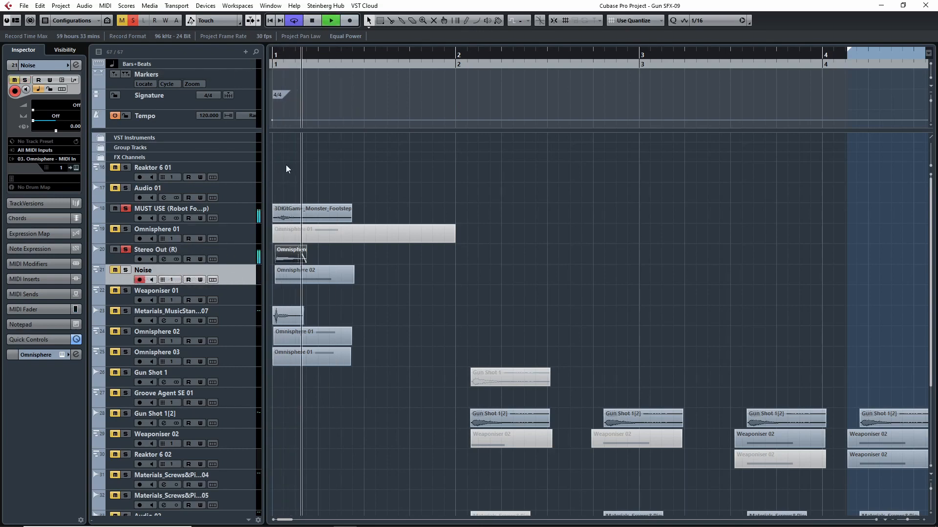
pyautogui.press('space')
pyautogui.moveTo(333, 54); pyautogui.dragTo(186, 59)
pyautogui.moveTo(334, 55); pyautogui.dragTo(247, 59)
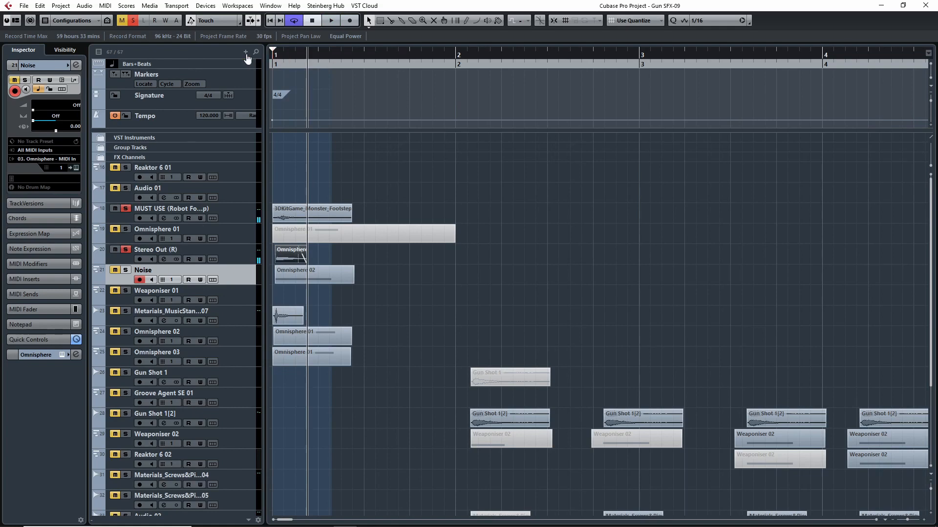
pyautogui.moveTo(307, 59); pyautogui.dragTo(195, 75)
pyautogui.press('space')
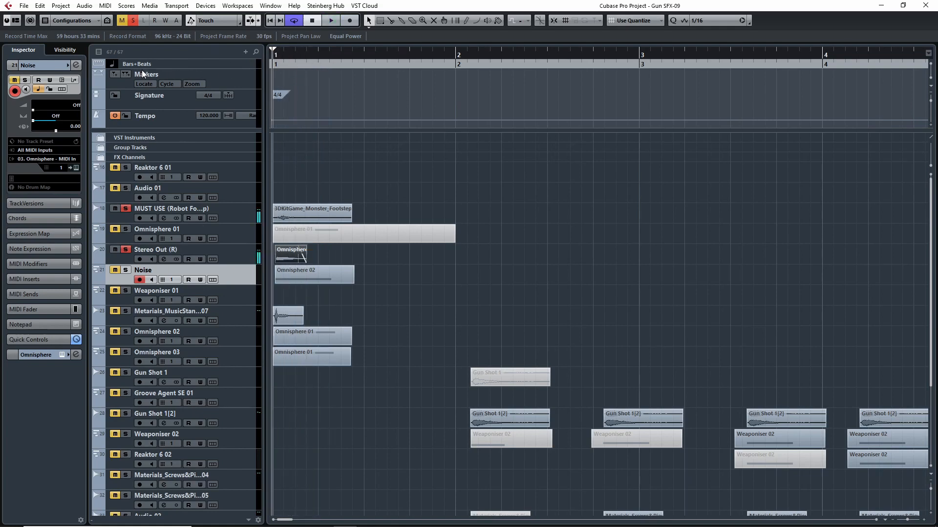
pyautogui.click(126, 270)
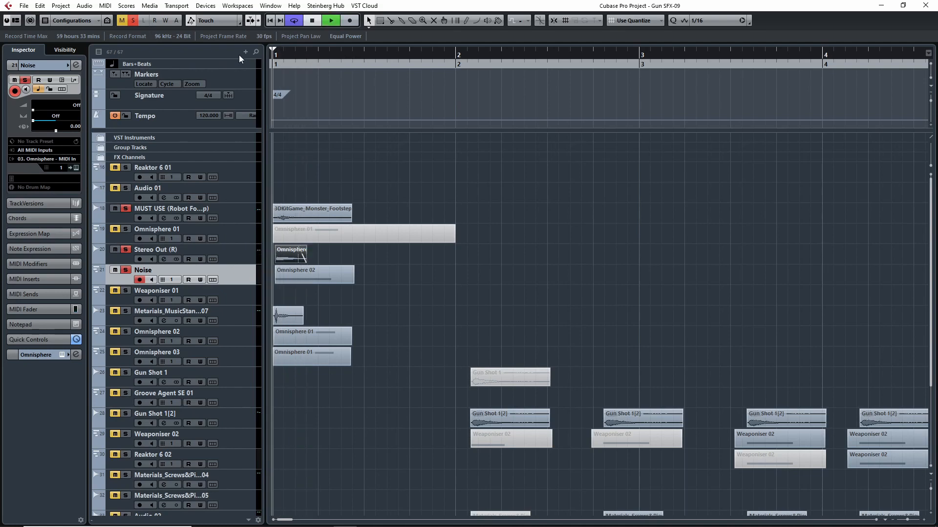
pyautogui.click(131, 22)
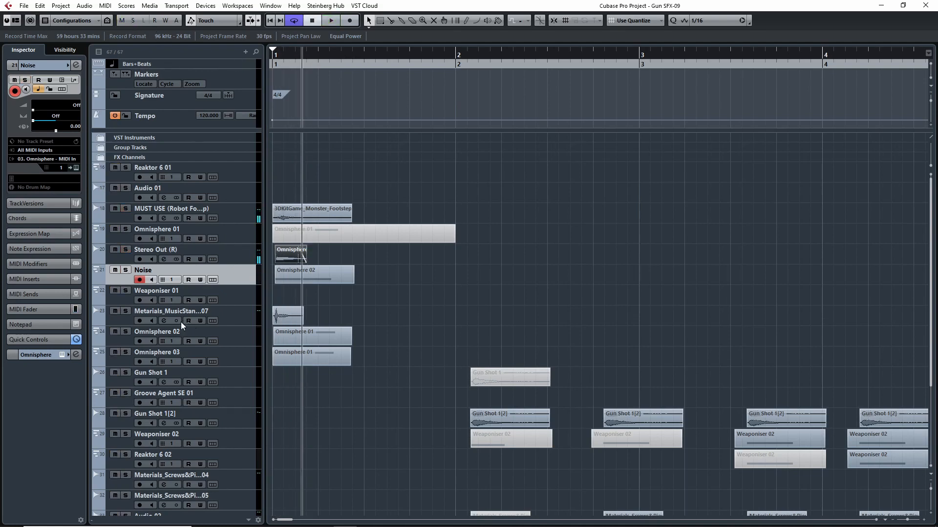
# - Solo the Metarials_MusicStan...07 track with all its inserts bypassed and play it from bar 1 several times
pyautogui.click(126, 311)
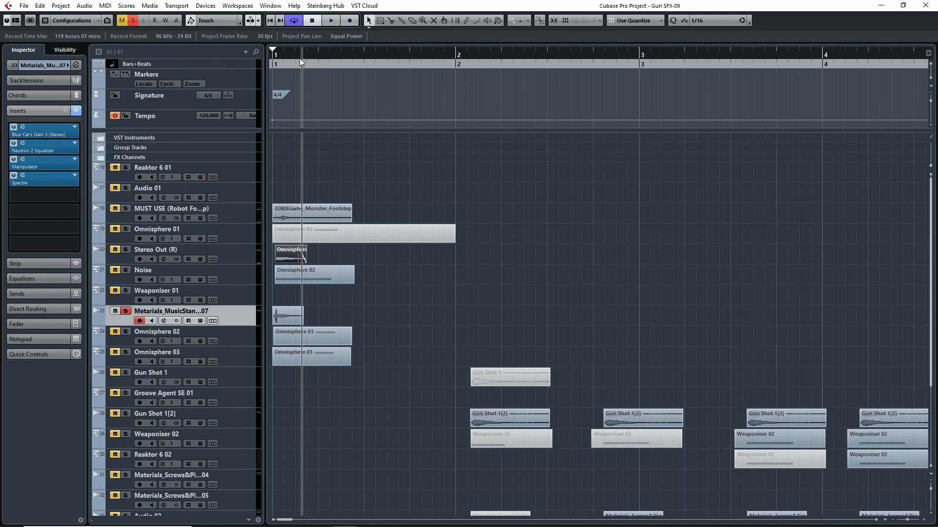
pyautogui.click(75, 110)
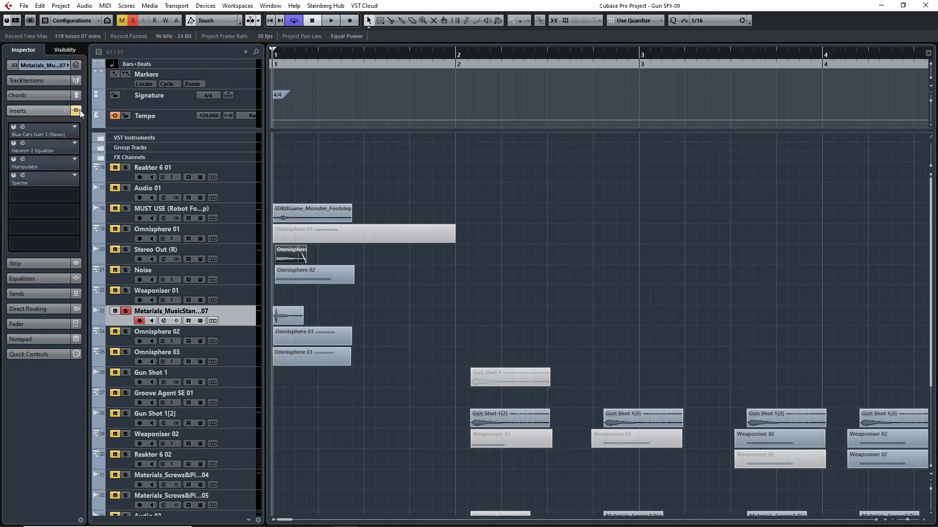
pyautogui.press('space')
pyautogui.moveTo(313, 54); pyautogui.dragTo(272, 55)
pyautogui.press('space')
pyautogui.press('space')
pyautogui.press('space')
pyautogui.press('space')
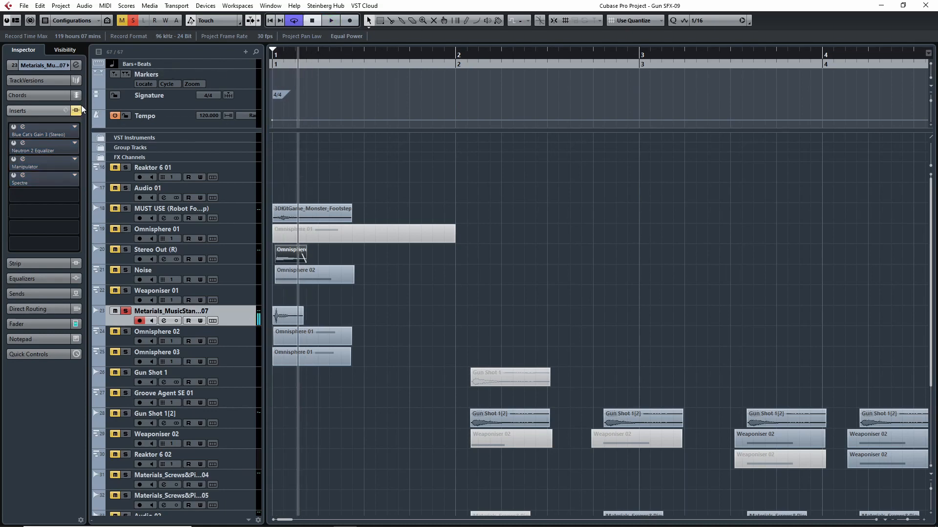
# - Lift the insert bypass, enable only Neutron 2 Equalizer on the soloed track, and play it from bar 1
pyautogui.click(57, 111)
pyautogui.click(48, 110)
pyautogui.click(27, 147)
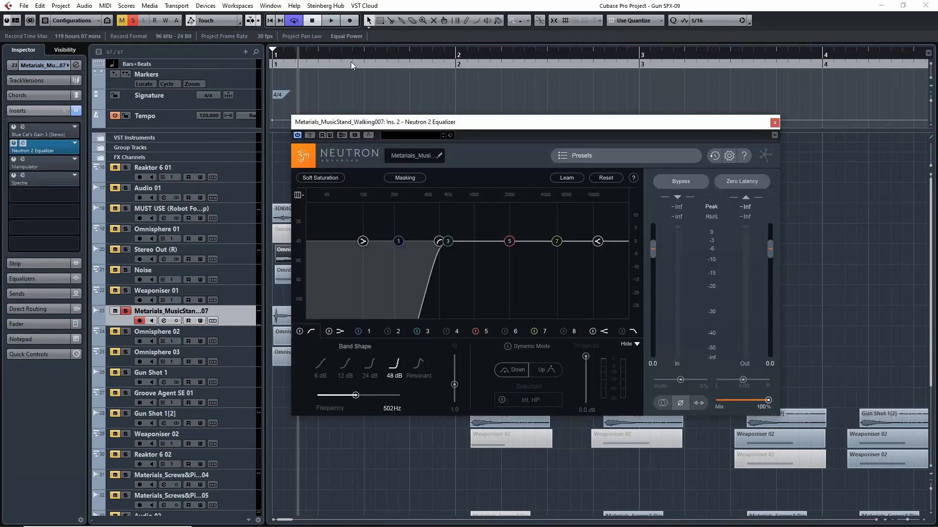
pyautogui.press('space')
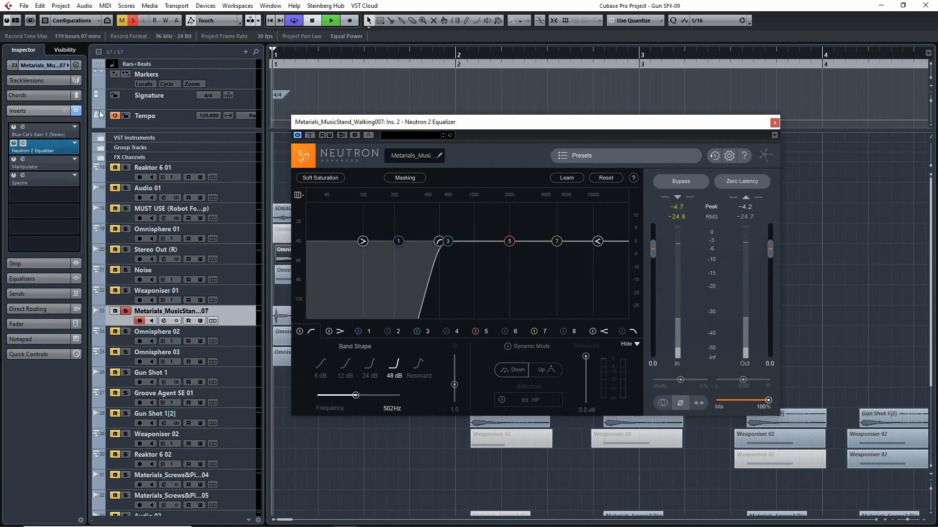
pyautogui.press('space')
# - Enable the Manipulator insert, play the track through it, and close the Manipulator and Neutron windows
pyautogui.click(16, 161)
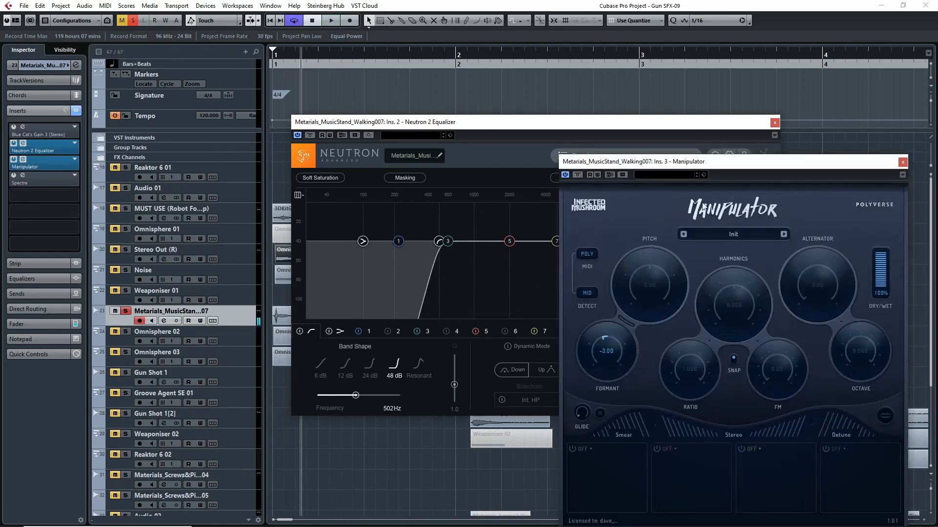
pyautogui.press('space')
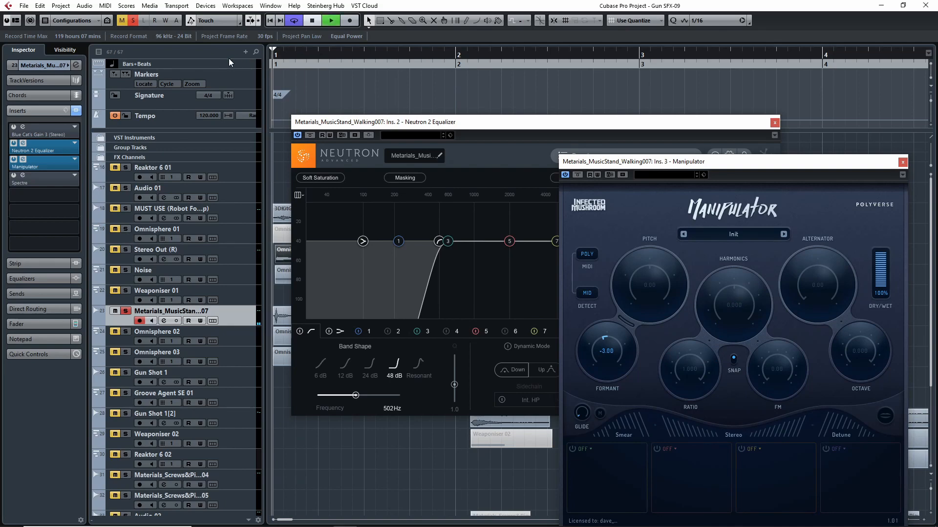
pyautogui.press('space')
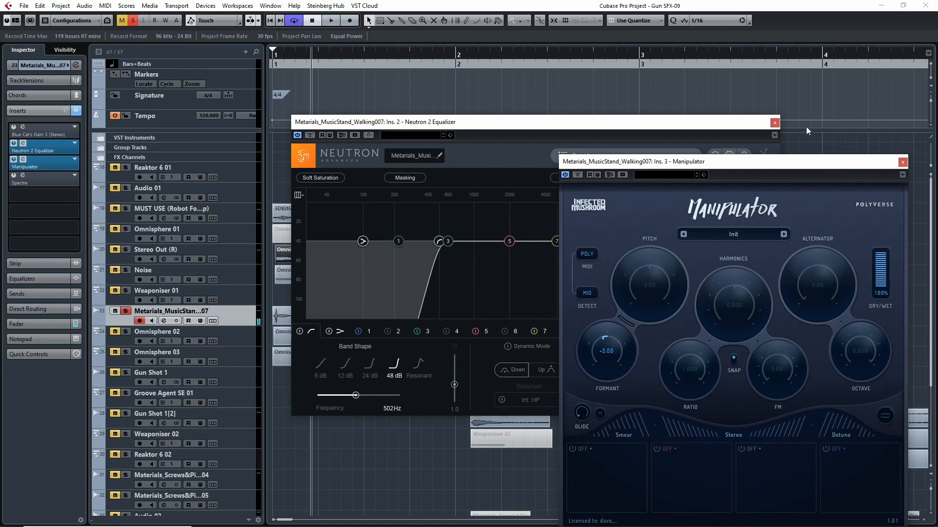
pyautogui.click(775, 123)
pyautogui.click(902, 162)
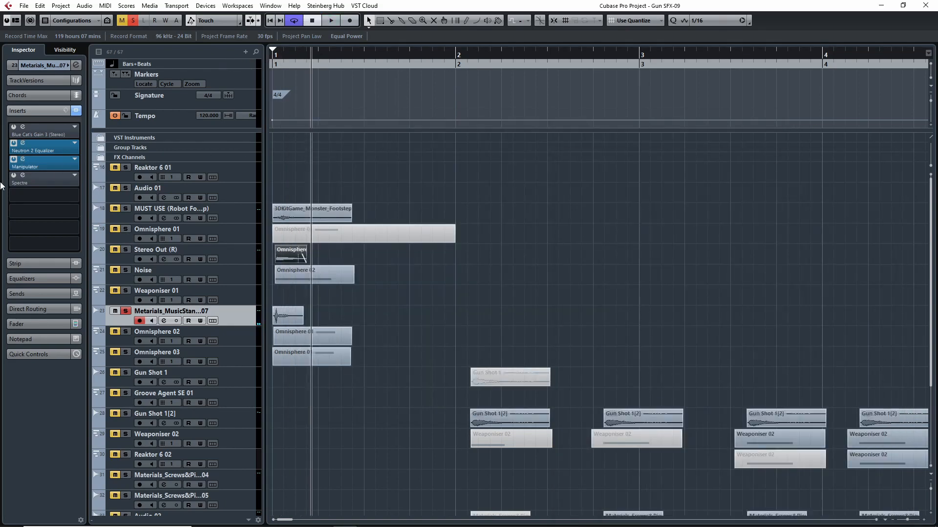
# - Enable the Spectre insert and set the loop range to the Metarials clip for cycled playback
pyautogui.click(14, 175)
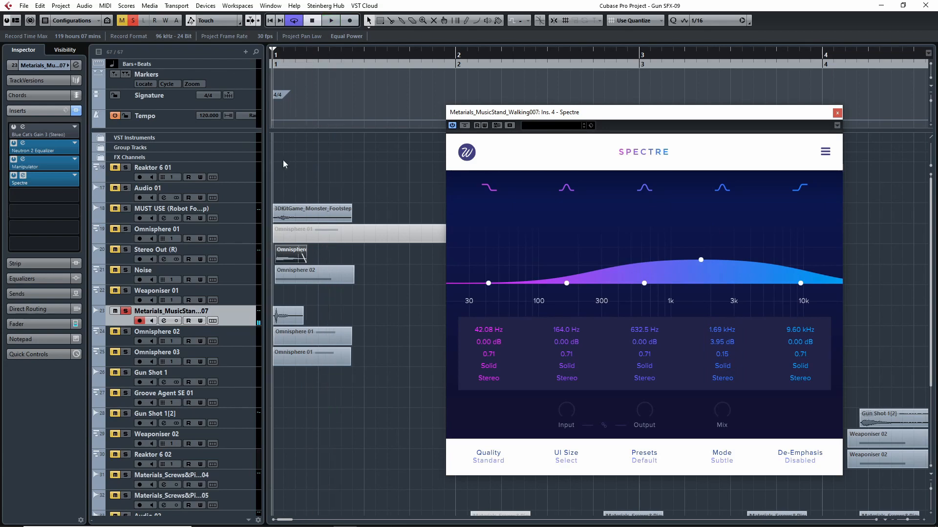
pyautogui.click(290, 320)
pyautogui.press('p')
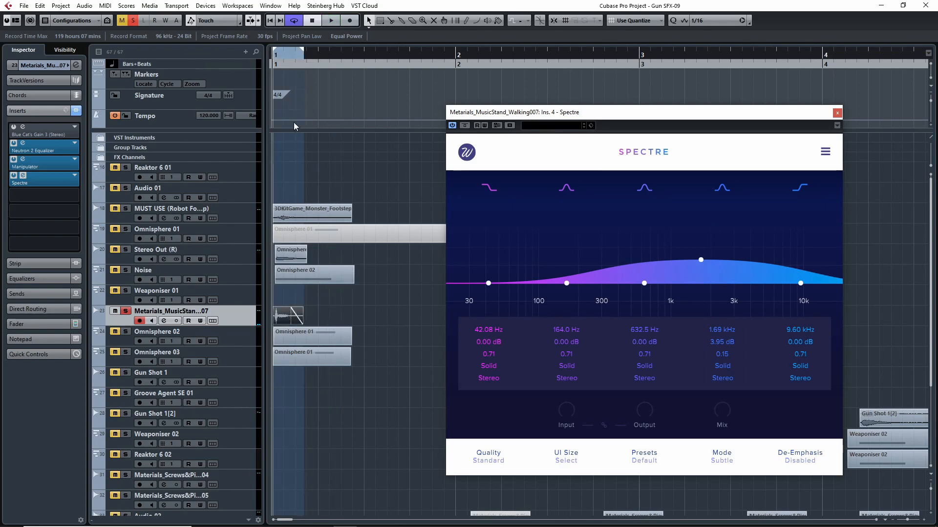
pyautogui.press('space')
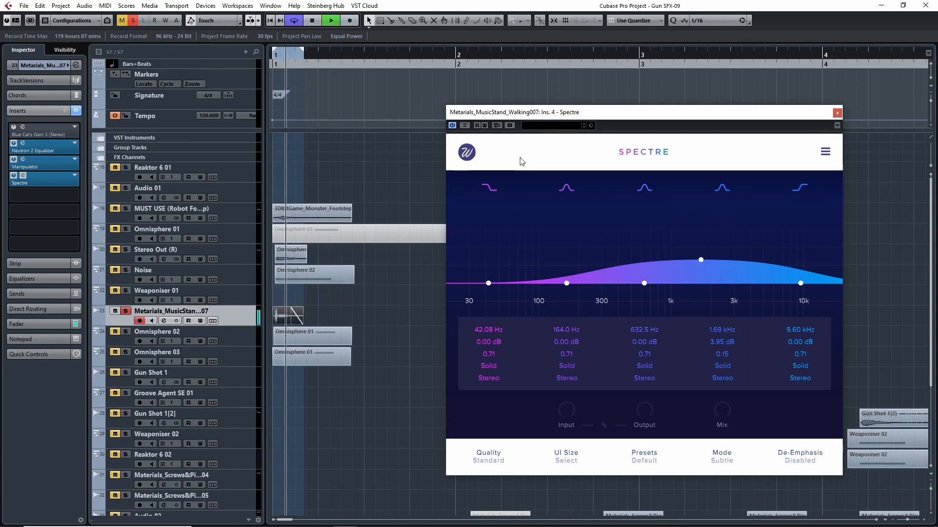
# - Bypass Spectre during playback, extend the loop range to nearly the end of the MUST USE clip, and turn cycling off
pyautogui.click(464, 125)
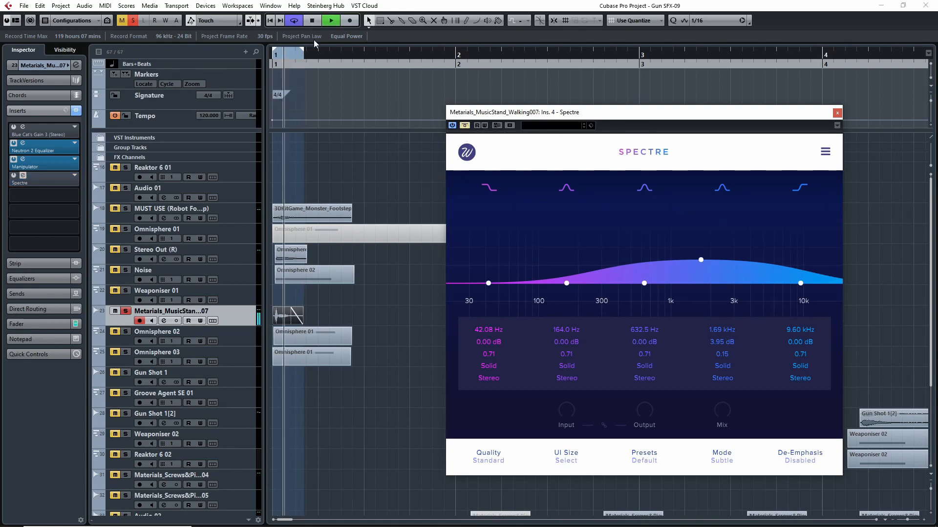
pyautogui.moveTo(303, 50); pyautogui.dragTo(346, 51)
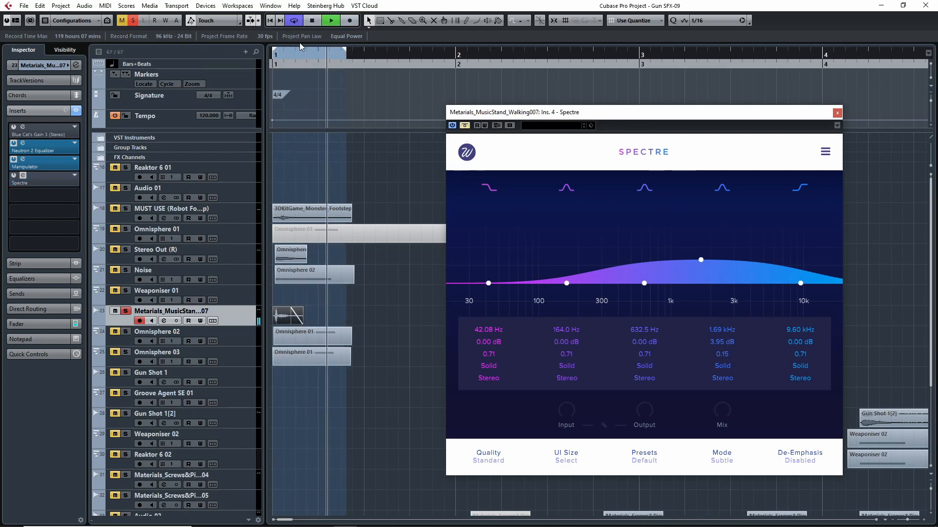
pyautogui.press('space')
pyautogui.click(297, 22)
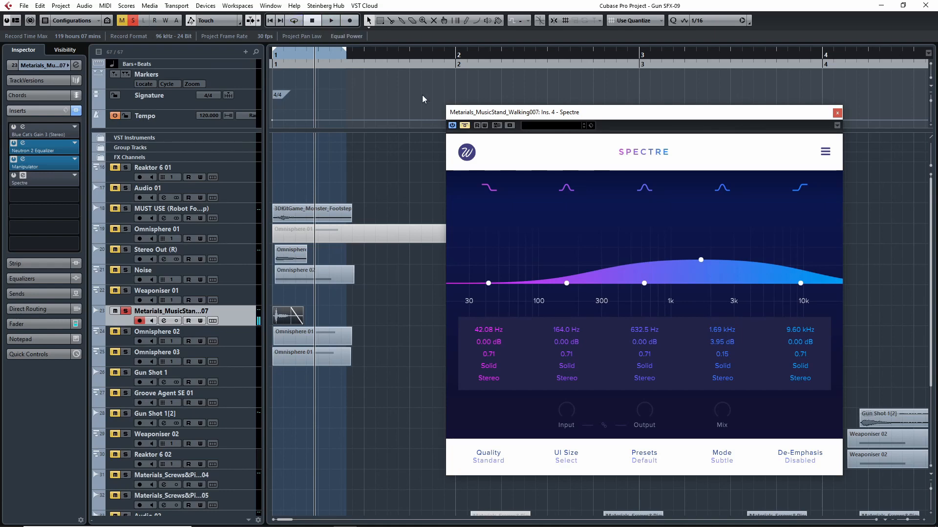
# - Take Spectre off bypass and play the Metarials track from bar 1 several times through the active inserts
pyautogui.click(465, 125)
pyautogui.press('space')
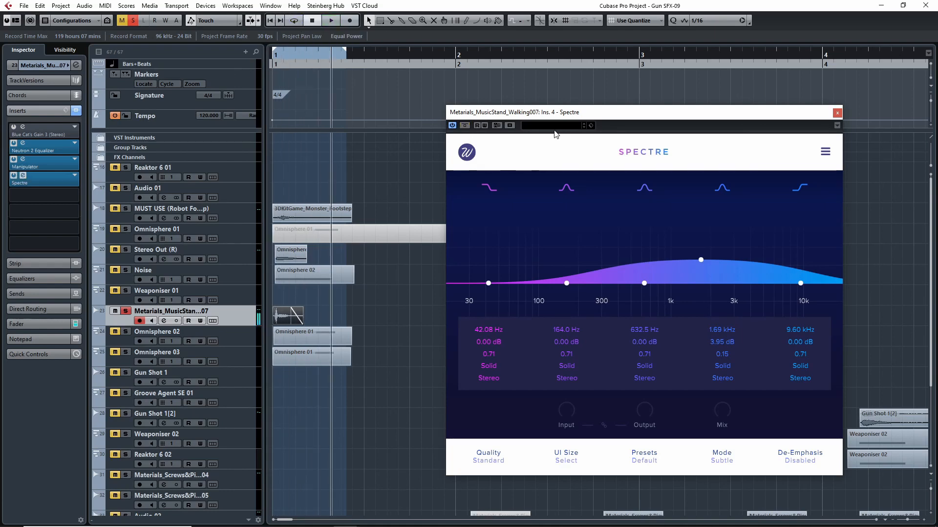
pyautogui.moveTo(293, 63); pyautogui.dragTo(197, 69)
pyautogui.press('space')
pyautogui.press('space')
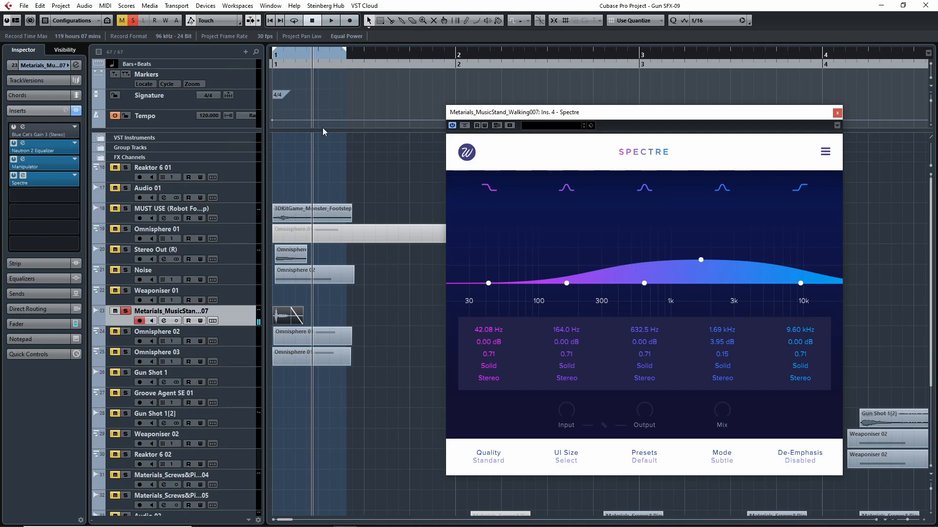
pyautogui.press('space')
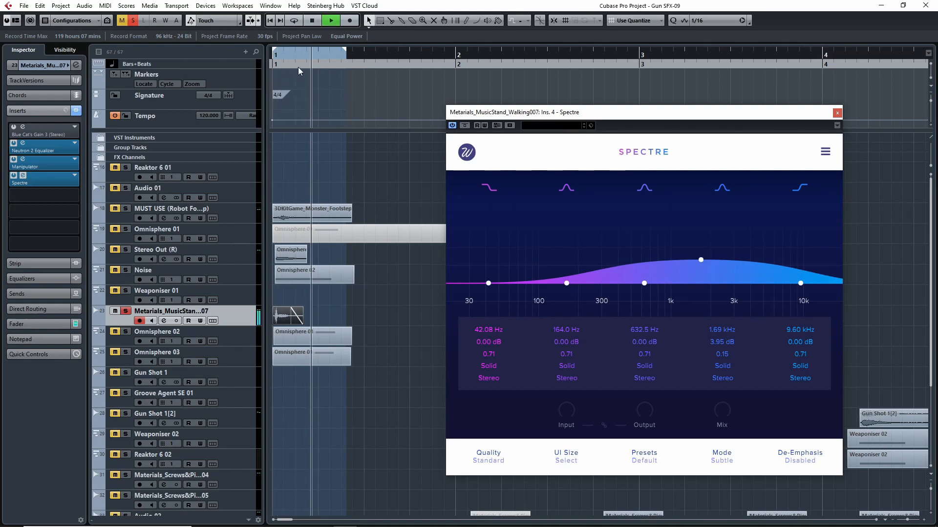
pyautogui.press('space')
pyautogui.press('space')
pyautogui.press('space')
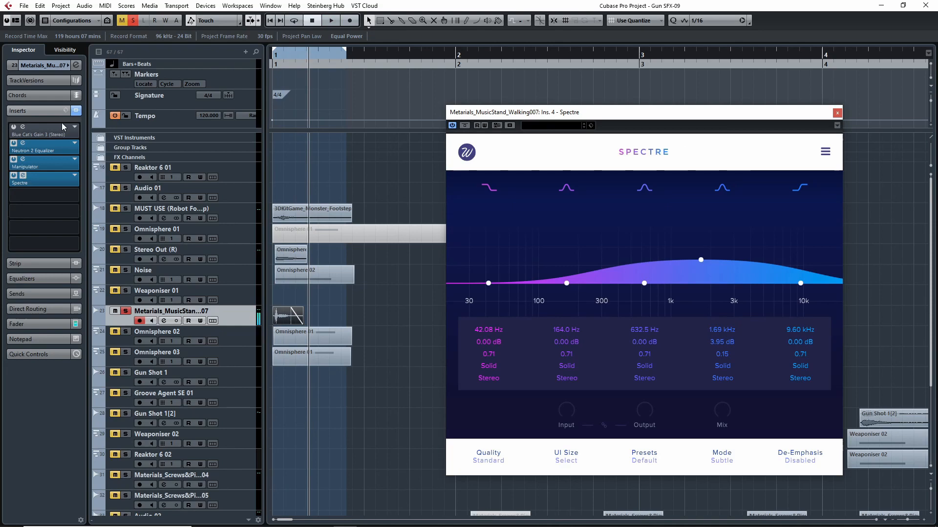
# - Enable the Blue Cat's Gain 3 insert on the Metarials track and close its window and the Spectre window
pyautogui.click(30, 131)
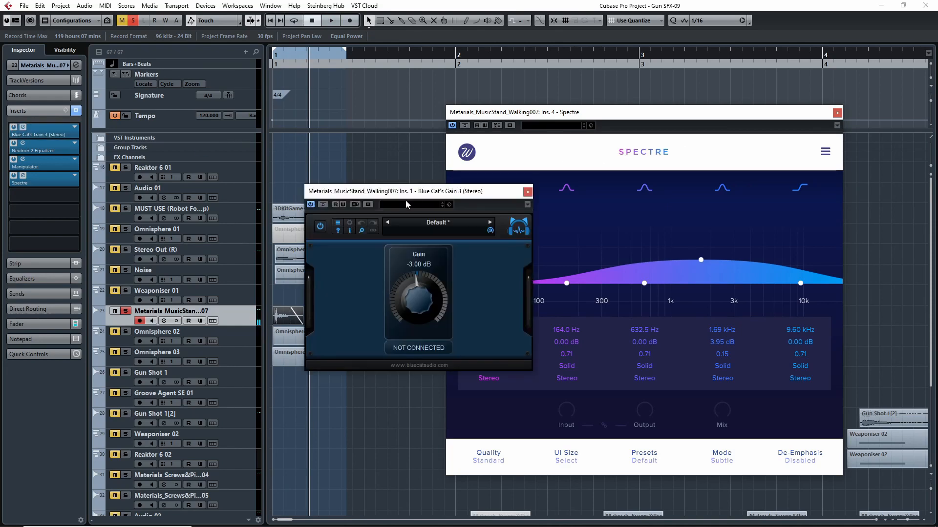
pyautogui.click(536, 186)
pyautogui.click(837, 113)
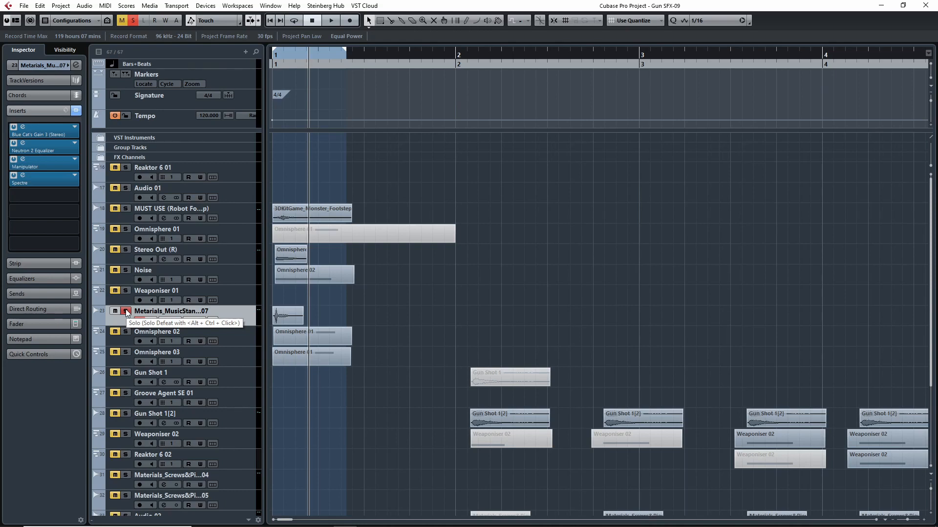
# - Solo MUST USE, Stereo Out (R) and Noise together with Metarials and play the combined layers from bar 1
pyautogui.click(125, 270)
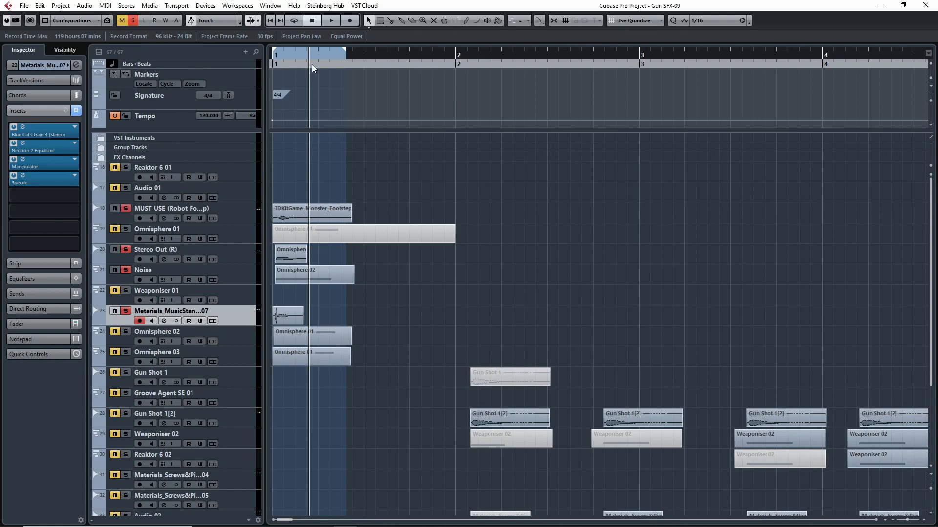
pyautogui.press('.')
pyautogui.press('space')
pyautogui.press('space')
pyautogui.press('.')
pyautogui.press('space')
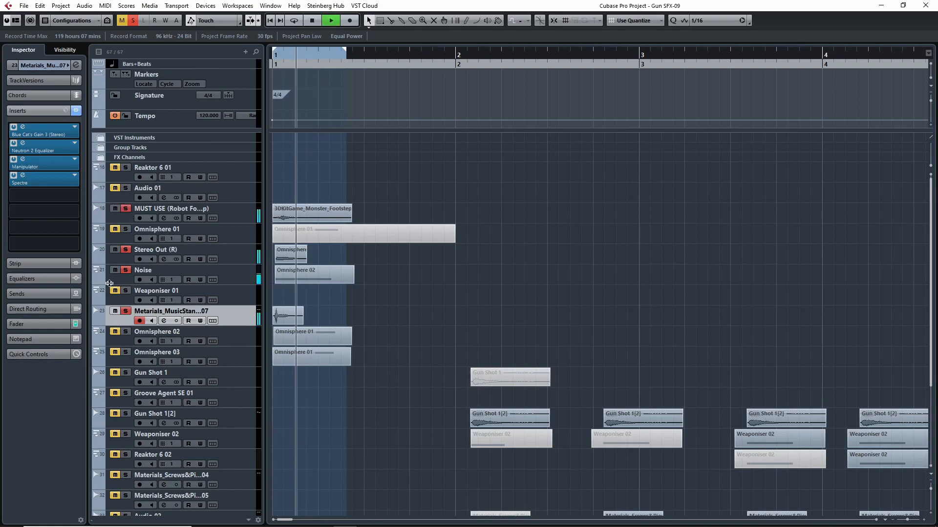
# - Compare the layered sound with and without Metarials by toggling its solo and replaying the section from bar 1
pyautogui.press('space')
pyautogui.click(126, 311)
pyautogui.press('.')
pyautogui.press('space')
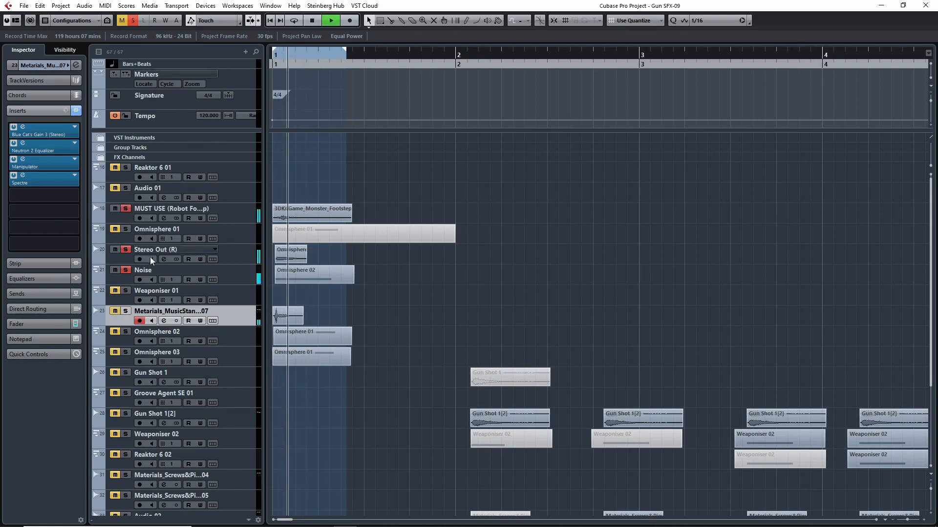
pyautogui.press('space')
pyautogui.press('space')
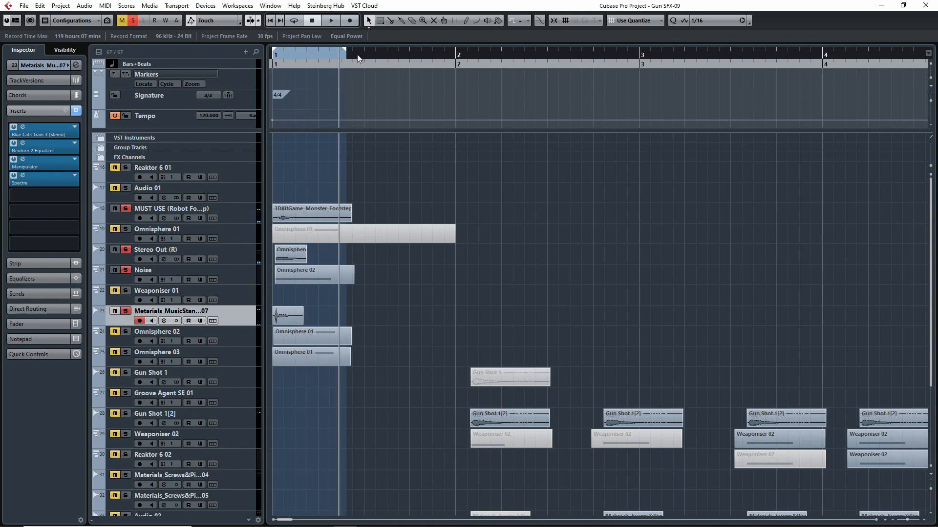
pyautogui.press('.')
pyautogui.press('space')
pyautogui.click(125, 311)
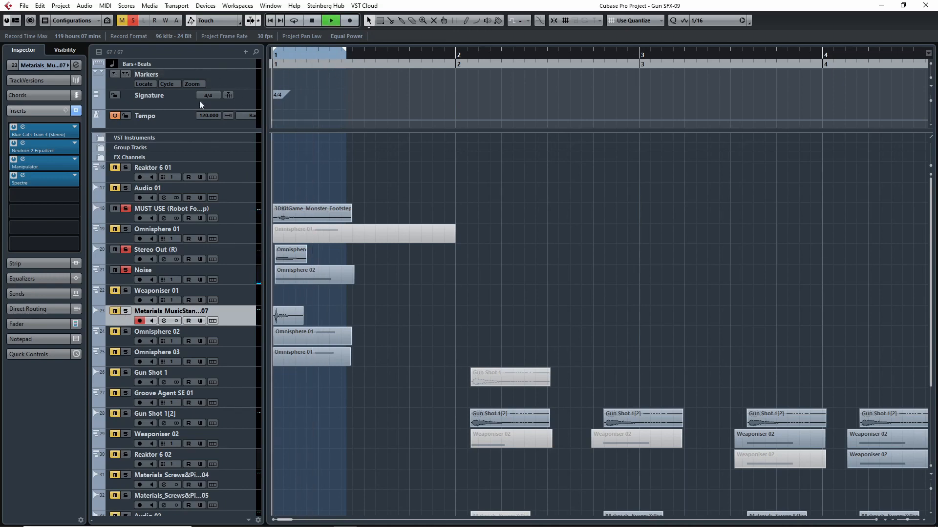
pyautogui.press('space')
pyautogui.click(125, 311)
pyautogui.press('space')
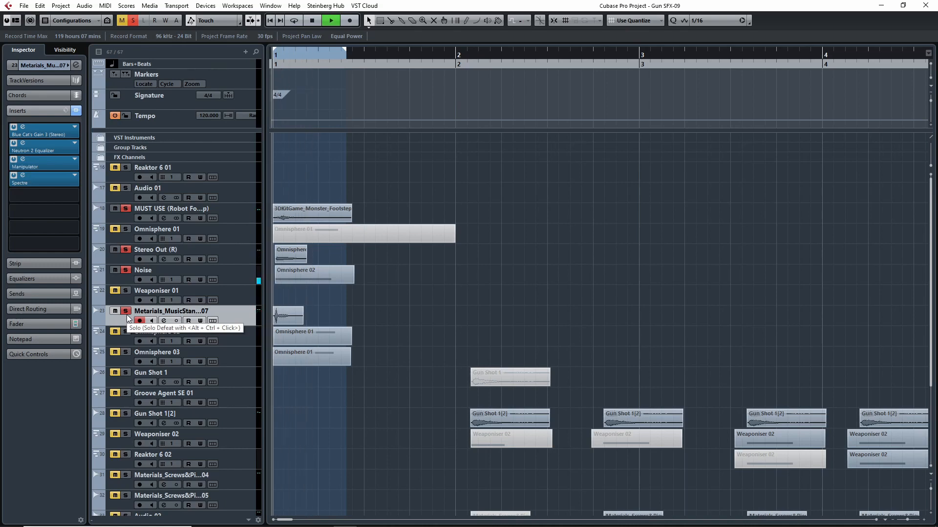
pyautogui.press('space')
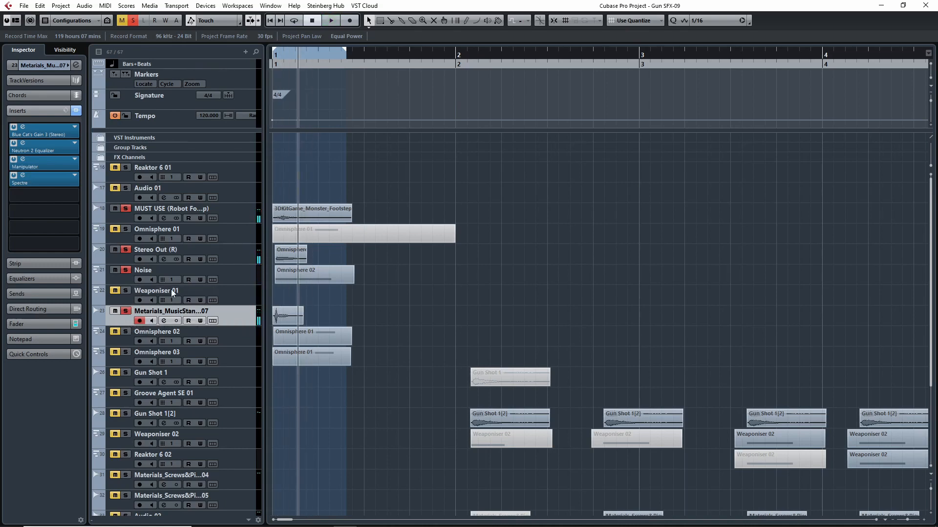
# - Clear all solos and mutes, solo the Omnisphere 02 track alone and play it from bar 1
pyautogui.click(133, 20)
pyautogui.click(122, 21)
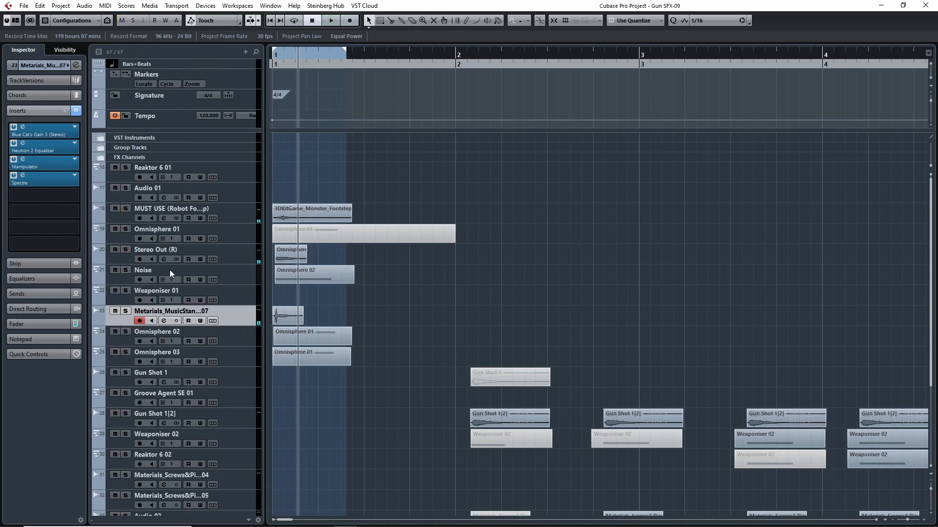
pyautogui.click(125, 332)
pyautogui.click(123, 344)
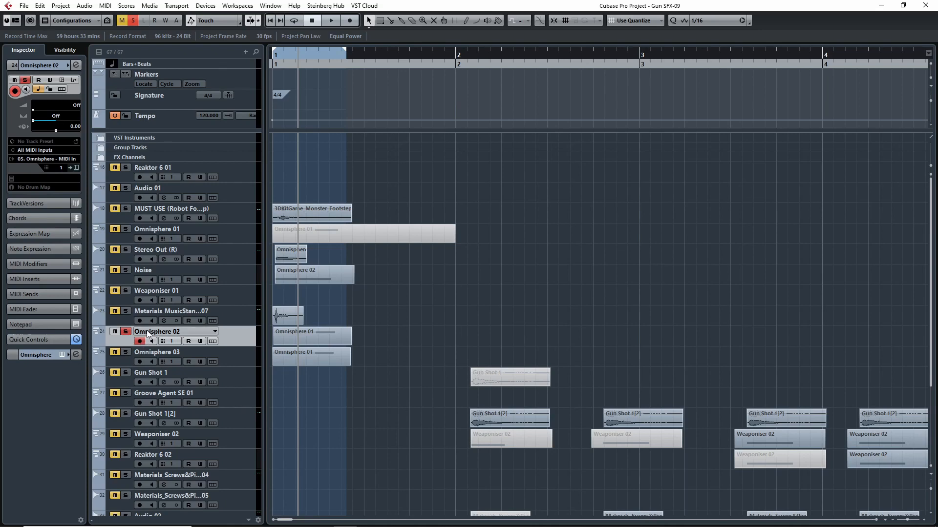
pyautogui.press('space')
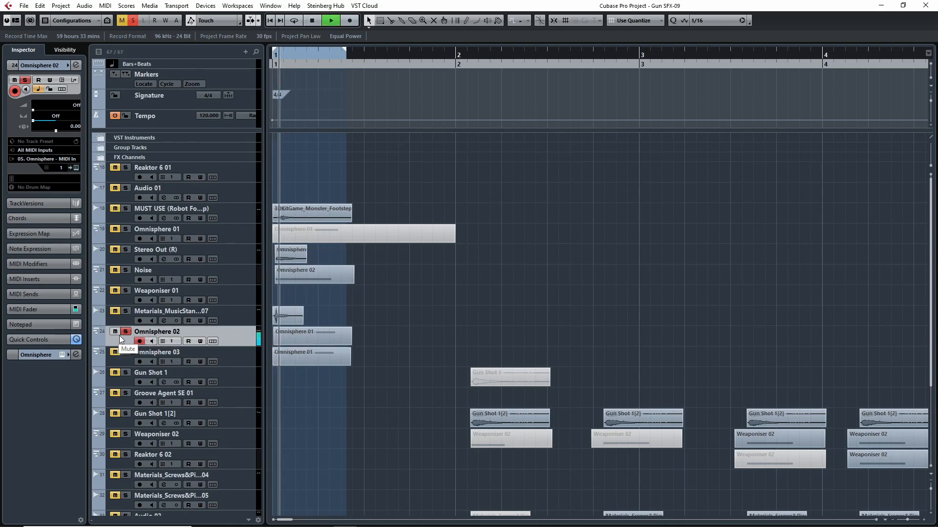
pyautogui.press('space')
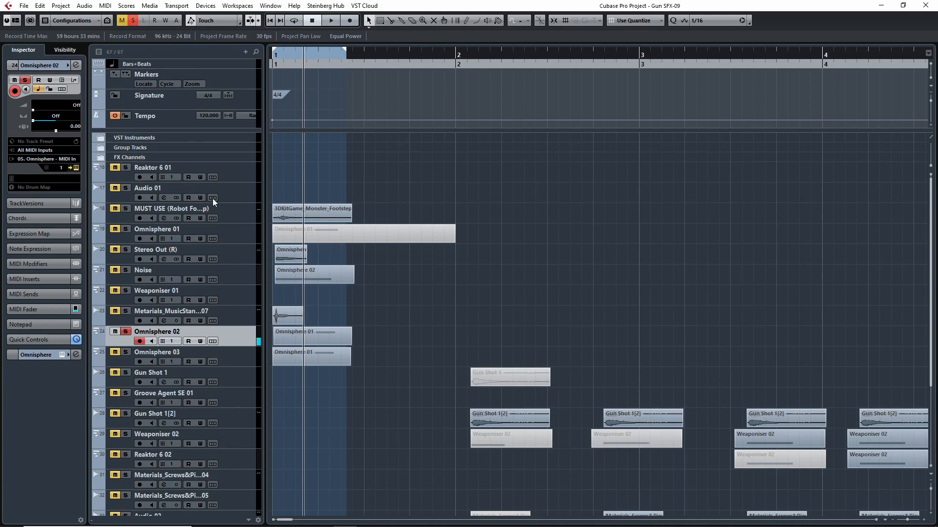
# - Open the Omnisphere 02 track's instrument and compare its sound with Stereo Out (R) by switching the solo between them
pyautogui.press('e')
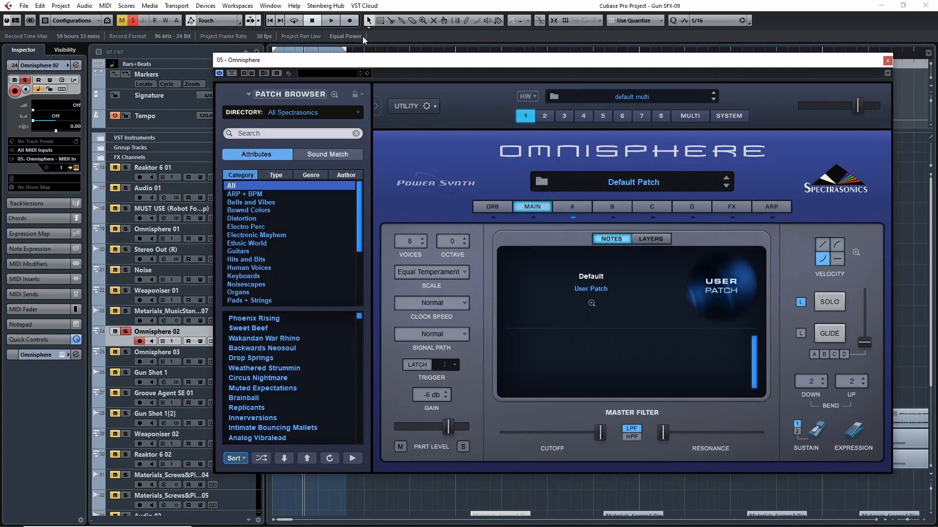
pyautogui.moveTo(388, 60); pyautogui.dragTo(542, 47)
pyautogui.click(125, 250)
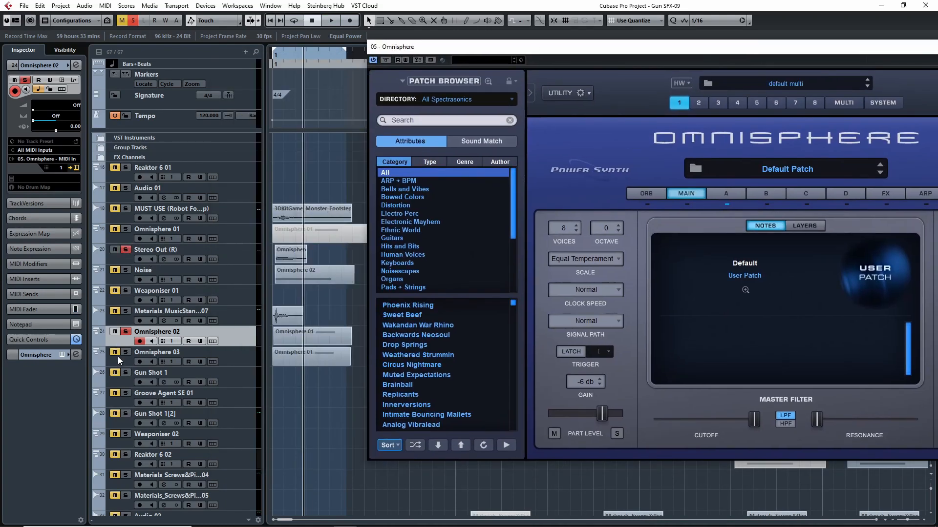
pyautogui.click(125, 329)
pyautogui.press('KP_Decimal')
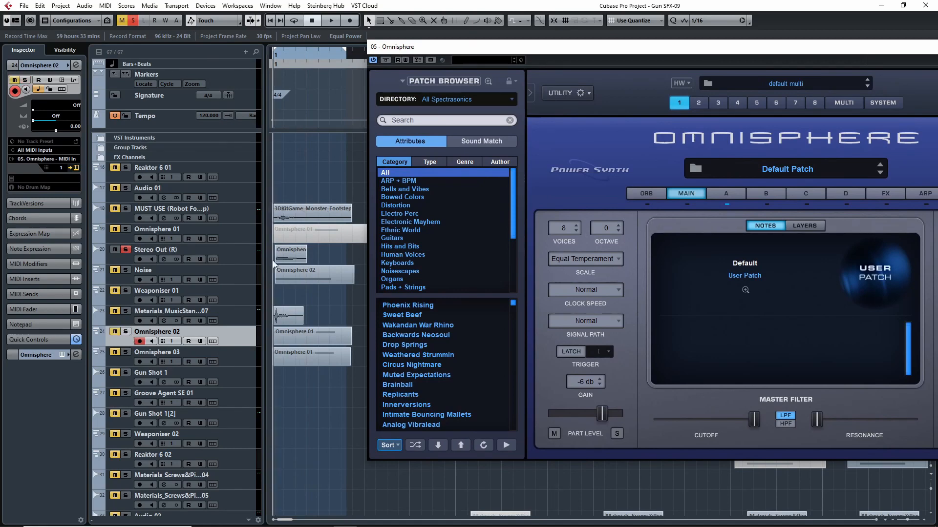
pyautogui.press('space')
pyautogui.press('space')
pyautogui.click(125, 331)
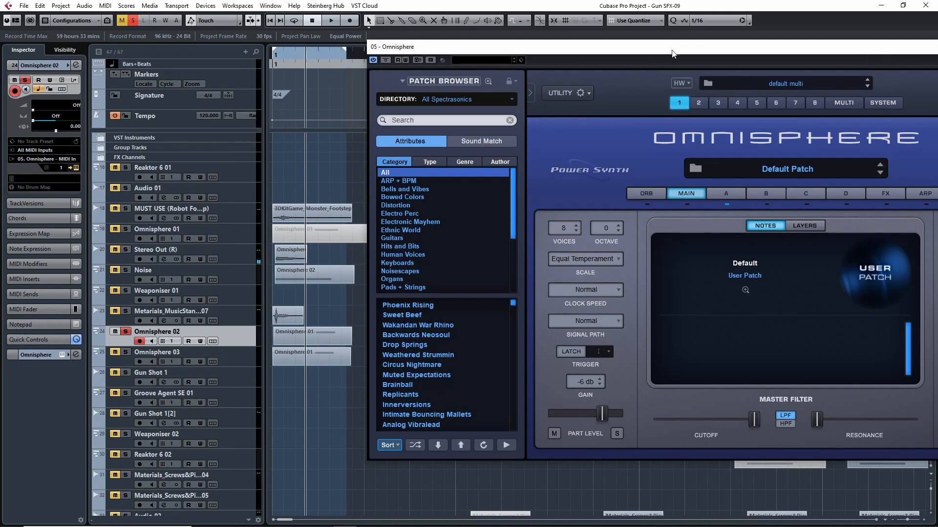
# - Display layer A of the Omnisphere patch and move the instrument window off the Omnisphere 02 clip
pyautogui.moveTo(672, 51); pyautogui.dragTo(485, 49)
pyautogui.click(534, 191)
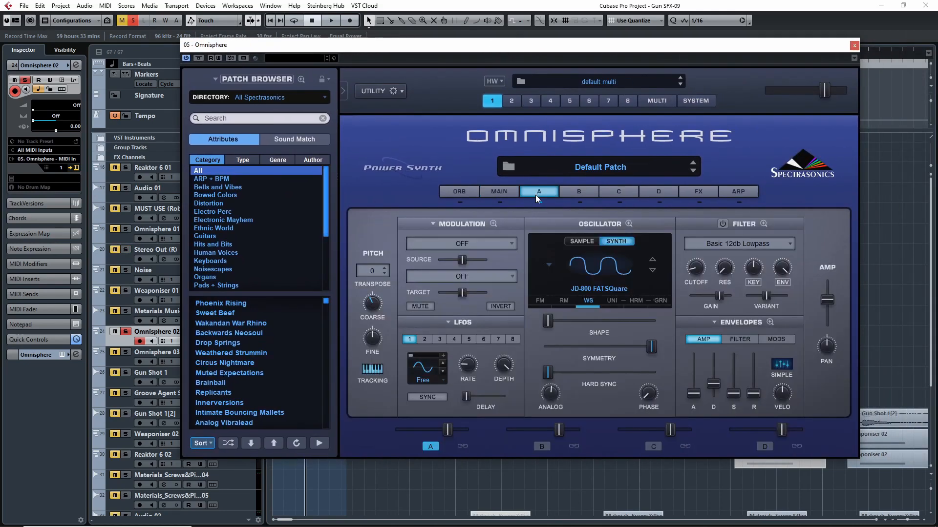
pyautogui.moveTo(606, 45); pyautogui.dragTo(824, 48)
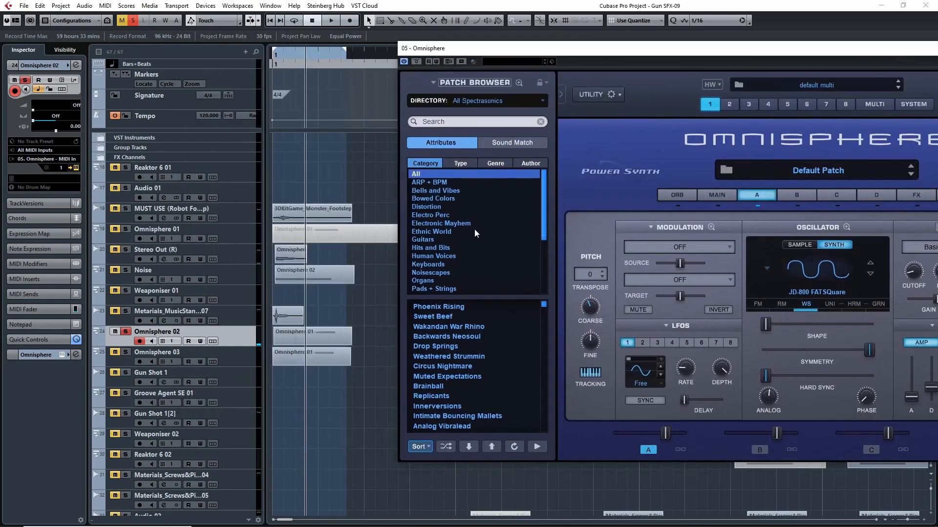
# - Open the Omnisphere 02 track's clip in the Key Editor, inspect its A1 note and close the editor
pyautogui.doubleClick(298, 337)
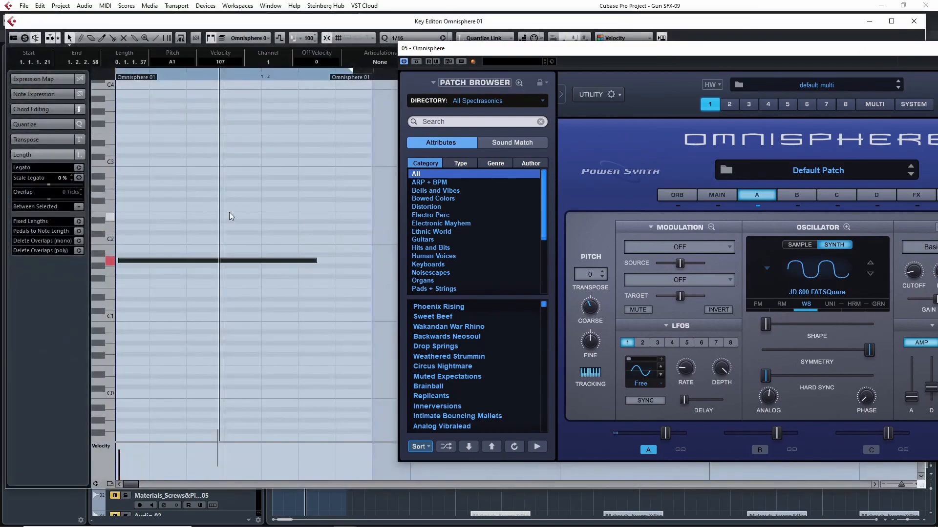
pyautogui.click(231, 261)
pyautogui.click(914, 21)
# - Review the source and target routings in layer A's modulation matrix, then return to the layer overview
pyautogui.moveTo(811, 47); pyautogui.dragTo(622, 37)
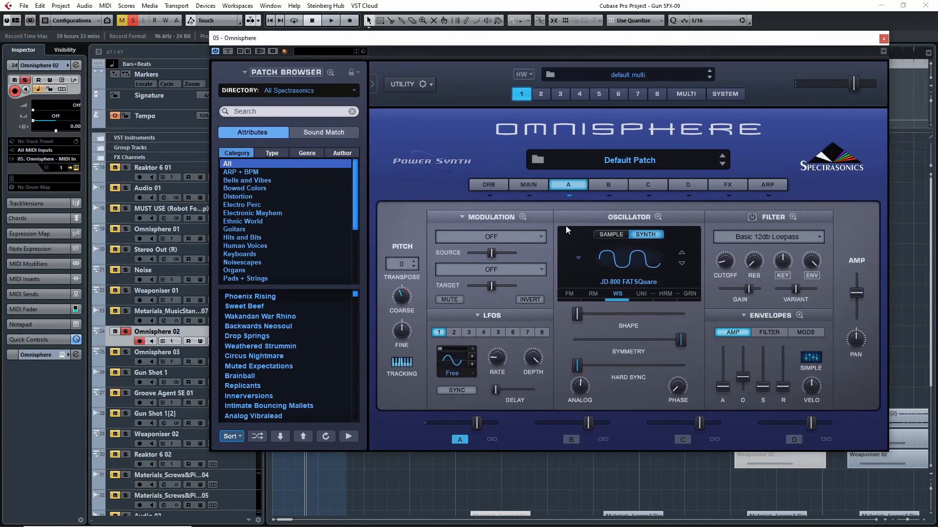
pyautogui.click(522, 217)
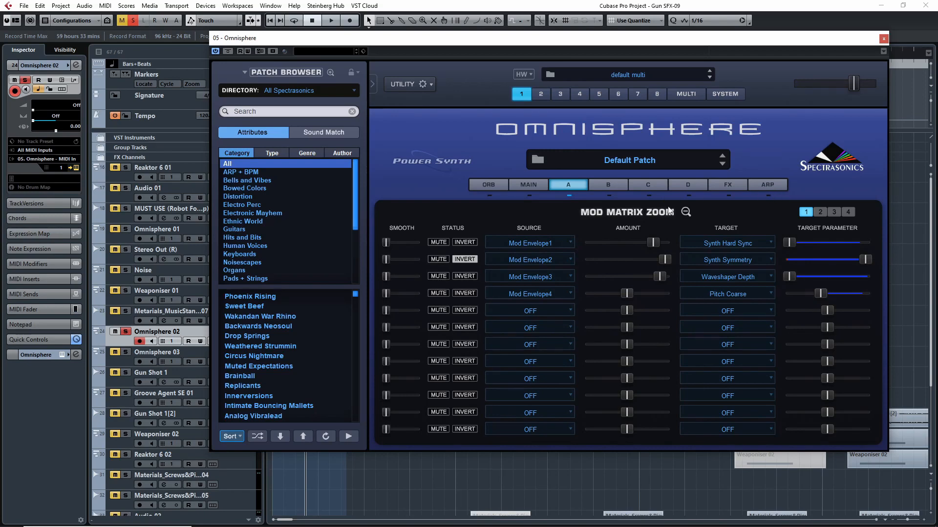
pyautogui.click(685, 213)
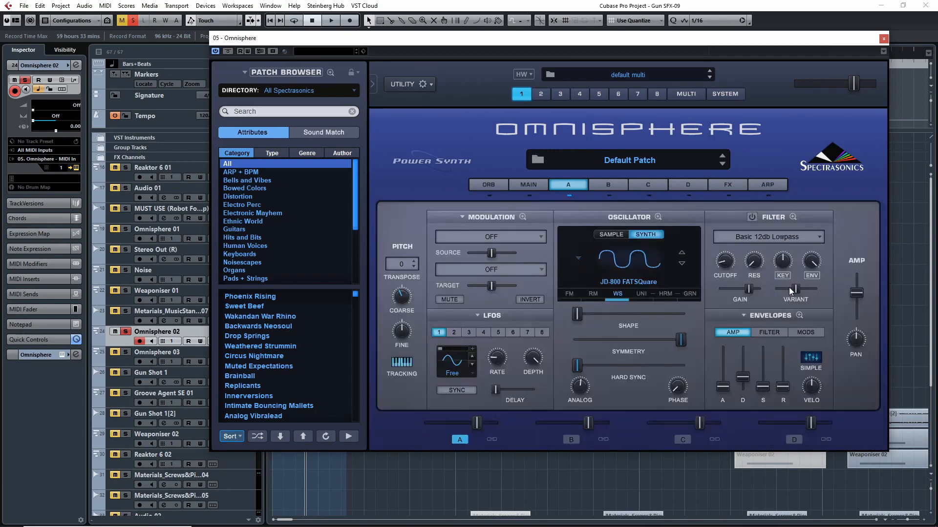
# - Examine and compare the shapes of mod envelopes 1 to 4 in layer A's enlarged envelope view
pyautogui.click(799, 316)
pyautogui.click(637, 241)
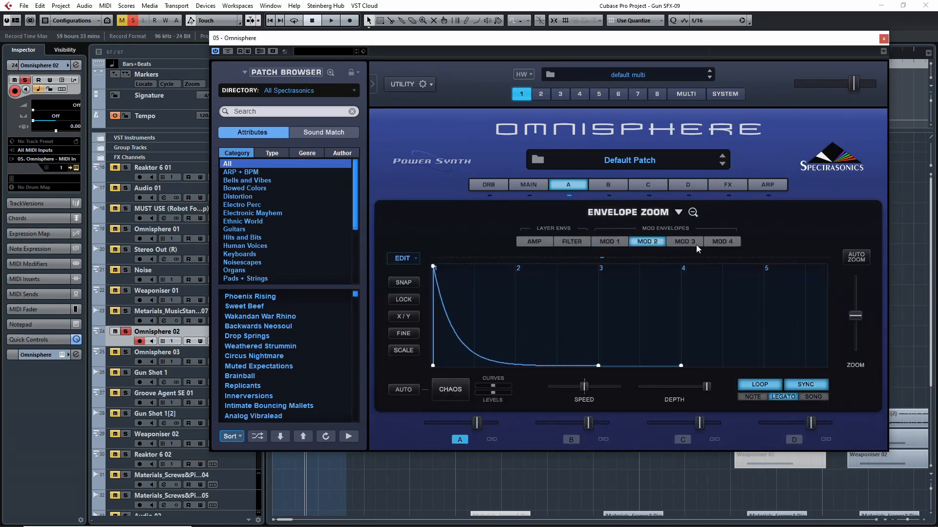
pyautogui.click(694, 242)
pyautogui.click(722, 243)
pyautogui.click(646, 241)
pyautogui.click(686, 242)
pyautogui.click(719, 242)
pyautogui.click(670, 242)
pyautogui.click(645, 241)
pyautogui.click(612, 242)
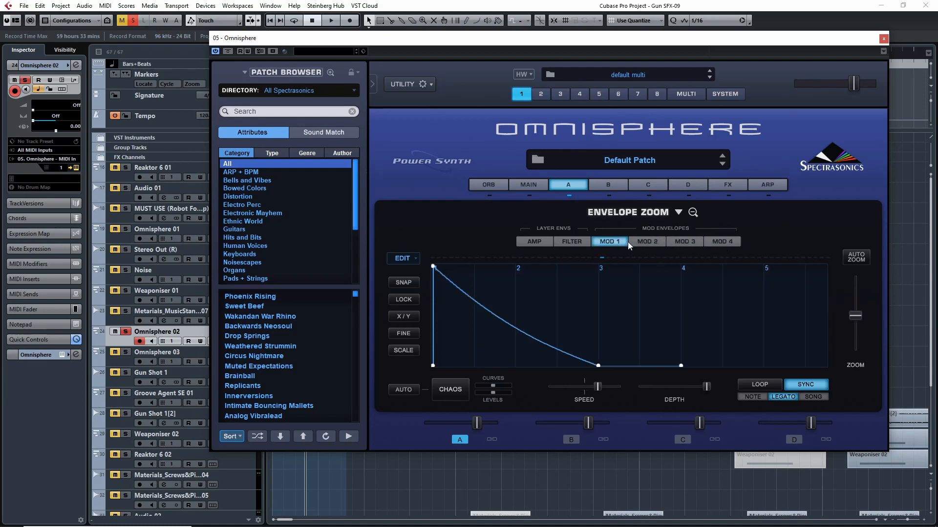
pyautogui.click(641, 242)
pyautogui.click(682, 242)
pyautogui.click(717, 242)
pyautogui.click(683, 242)
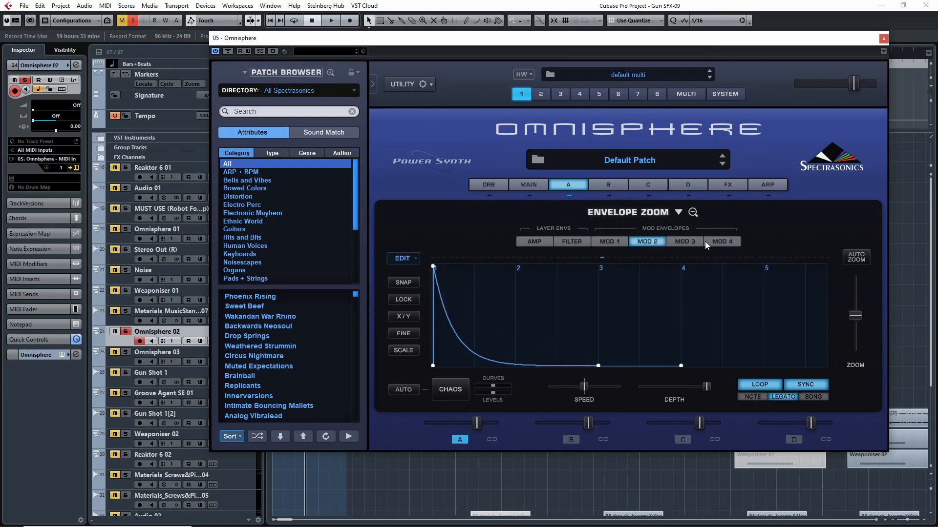
pyautogui.click(720, 241)
pyautogui.click(692, 212)
# - Relate the Mod Envelope1 routing in the matrix to the oscillator's Hard Sync by nudging its slider and returning it to minimum
pyautogui.click(522, 217)
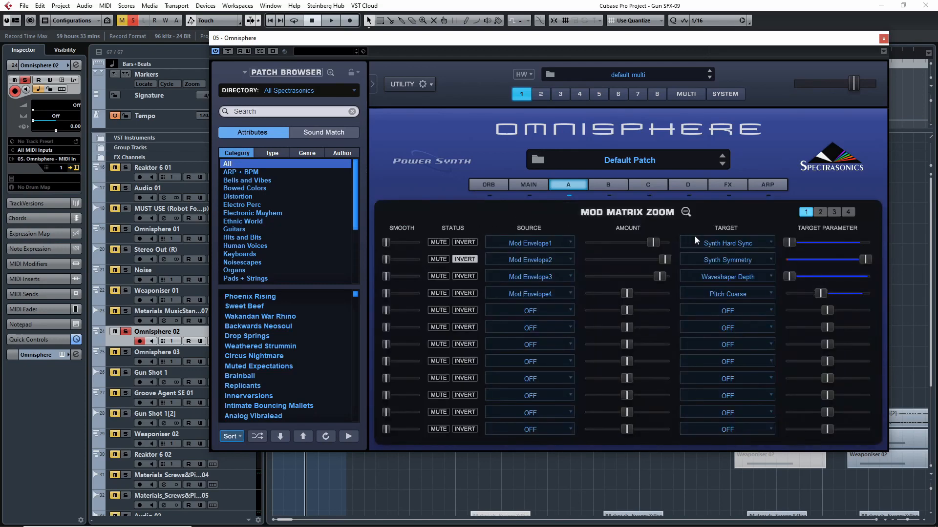
pyautogui.click(686, 211)
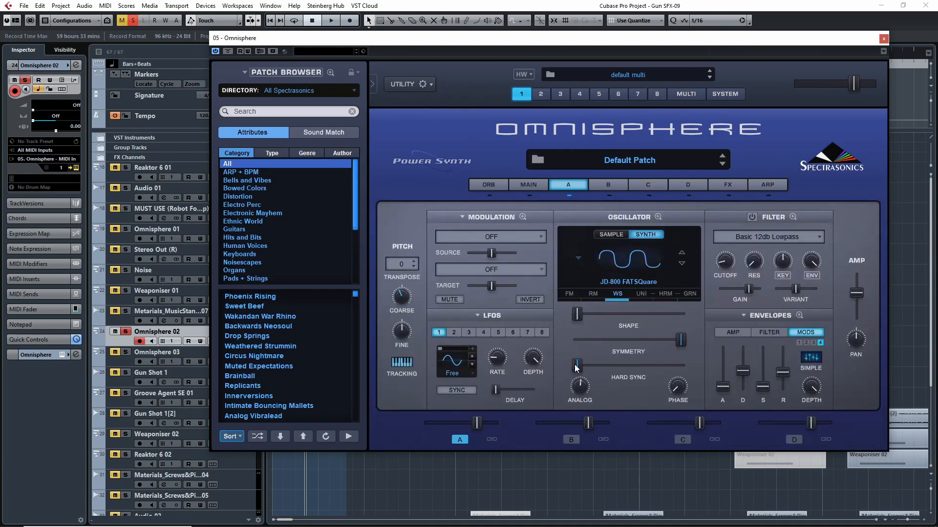
pyautogui.moveTo(578, 368)
pyautogui.mouseDown()
pyautogui.moveTo(765, 360)
pyautogui.moveTo(549, 364)
pyautogui.moveTo(759, 369)
pyautogui.moveTo(581, 370)
pyautogui.mouseUp()
pyautogui.click(577, 366)
pyautogui.moveTo(578, 371)
pyautogui.mouseDown()
pyautogui.moveTo(673, 371)
pyautogui.moveTo(549, 368)
pyautogui.moveTo(754, 373)
pyautogui.moveTo(540, 374)
pyautogui.moveTo(573, 369)
pyautogui.mouseUp()
pyautogui.click(521, 217)
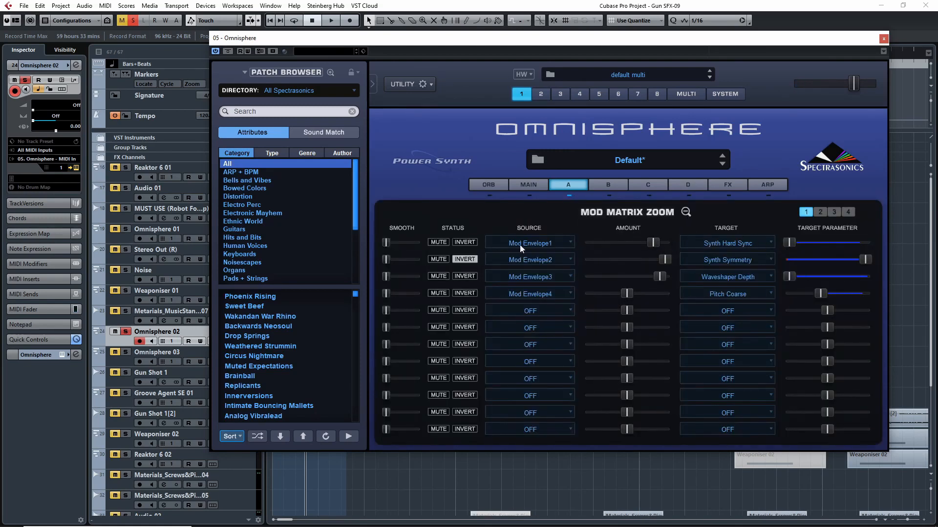
pyautogui.click(687, 213)
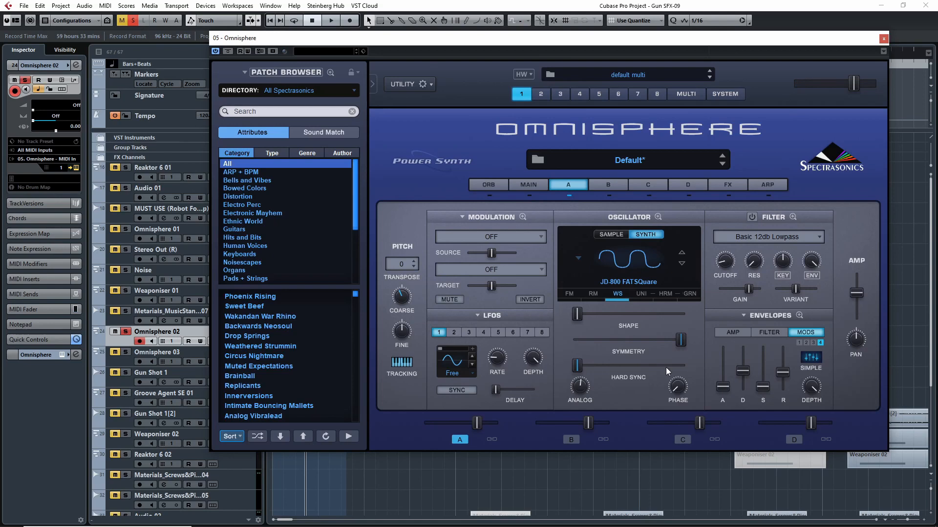
# - Demonstrate the oscillator's Symmetry control at its maximum and recheck its routing and the Waveshaper Depth routing in the modulation matrix
pyautogui.moveTo(681, 341); pyautogui.dragTo(705, 336)
pyautogui.click(522, 216)
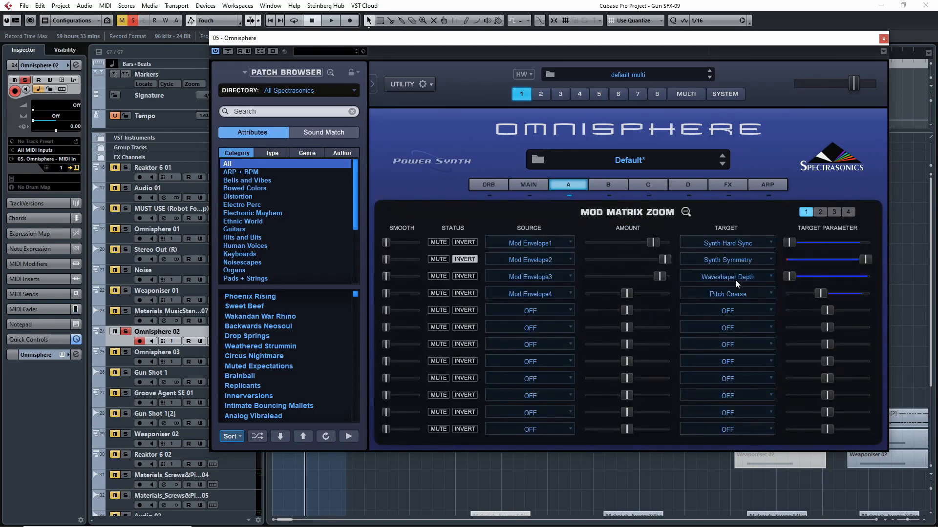
pyautogui.click(686, 212)
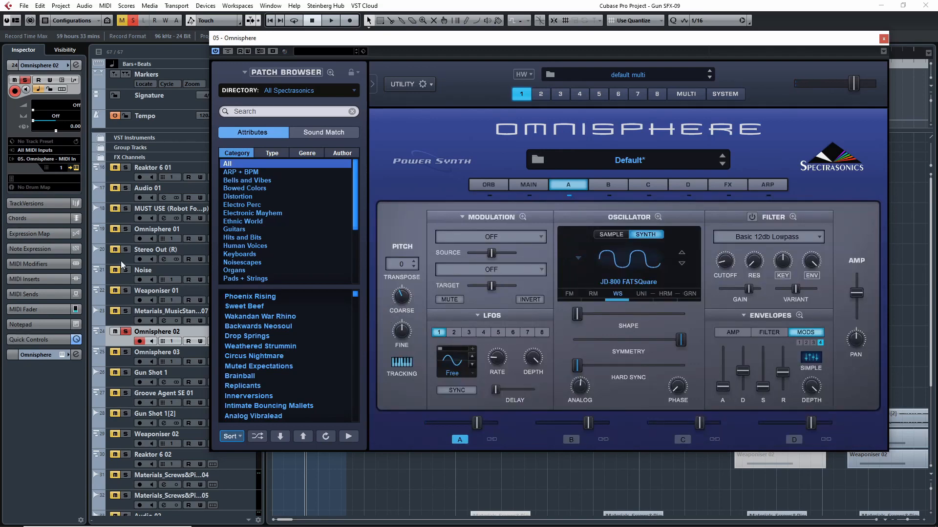
# - Open the Waveshaper settings of layer A's oscillator and switch the Waveshaper off
pyautogui.moveTo(277, 38); pyautogui.dragTo(428, 50)
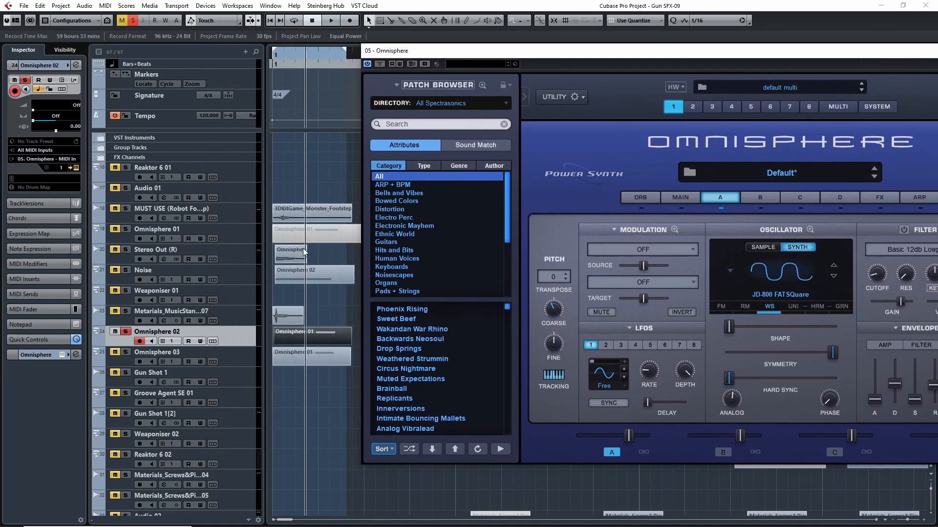
pyautogui.moveTo(669, 54); pyautogui.dragTo(485, 44)
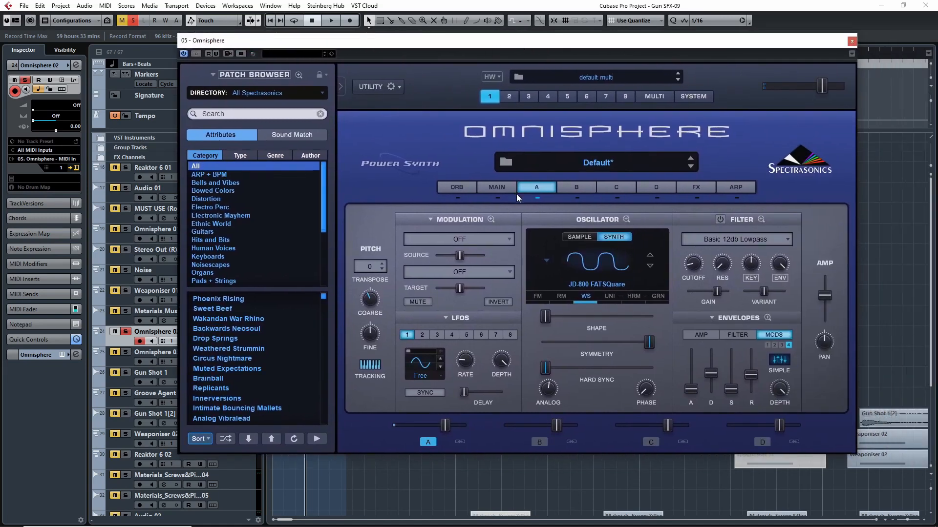
pyautogui.click(588, 296)
pyautogui.click(547, 255)
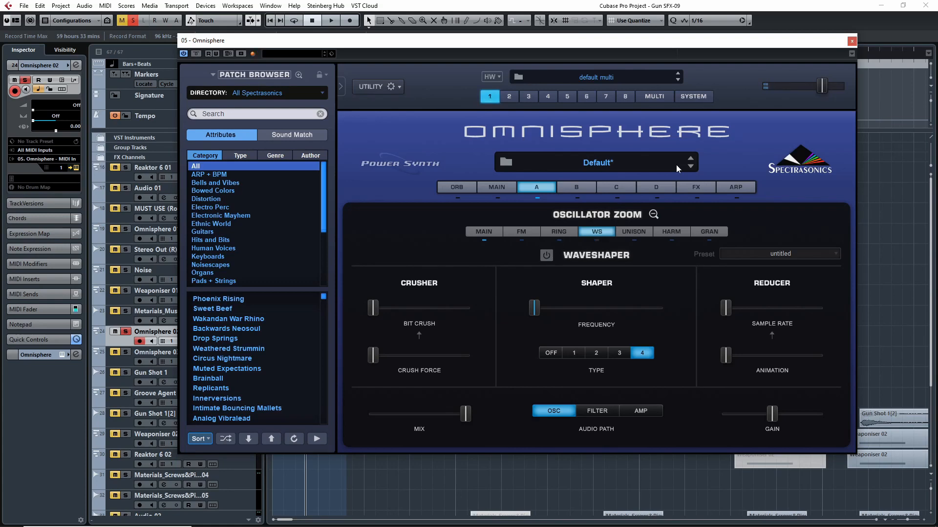
# - Bring the Omnisphere window back into full view and switch the Waveshaper on again
pyautogui.moveTo(697, 43); pyautogui.dragTo(937, 49)
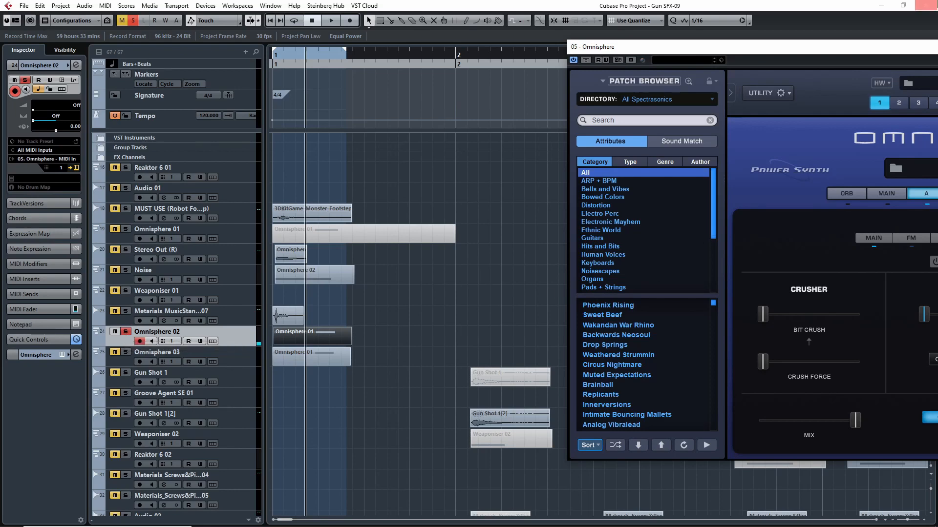
pyautogui.moveTo(881, 51); pyautogui.dragTo(554, 54)
pyautogui.click(607, 266)
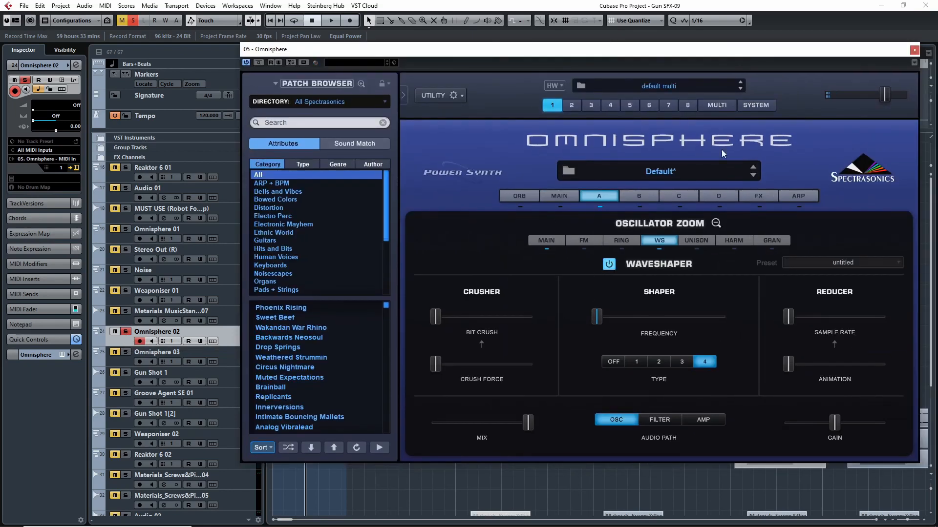
# - Reopen the Omnisphere 02 track's instrument to try lowering the Waveshaper's Shaper Frequency, and unsolo the track before closing the instrument
pyautogui.click(914, 50)
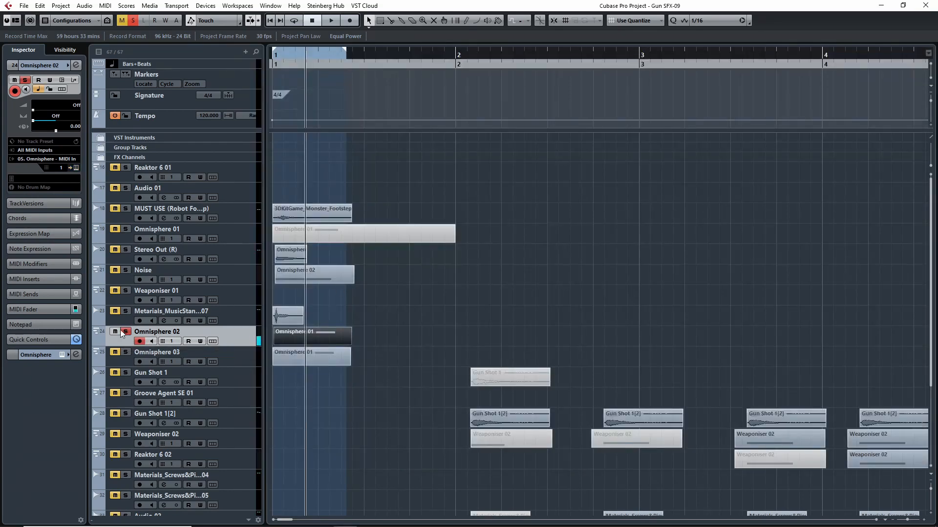
pyautogui.click(77, 167)
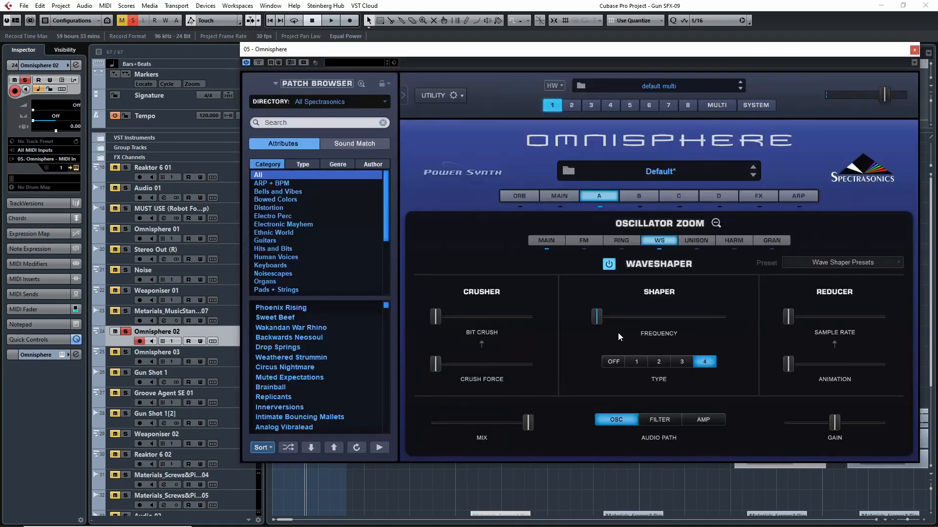
pyautogui.moveTo(597, 318)
pyautogui.mouseDown()
pyautogui.moveTo(694, 319)
pyautogui.moveTo(581, 316)
pyautogui.mouseUp()
pyautogui.click(125, 331)
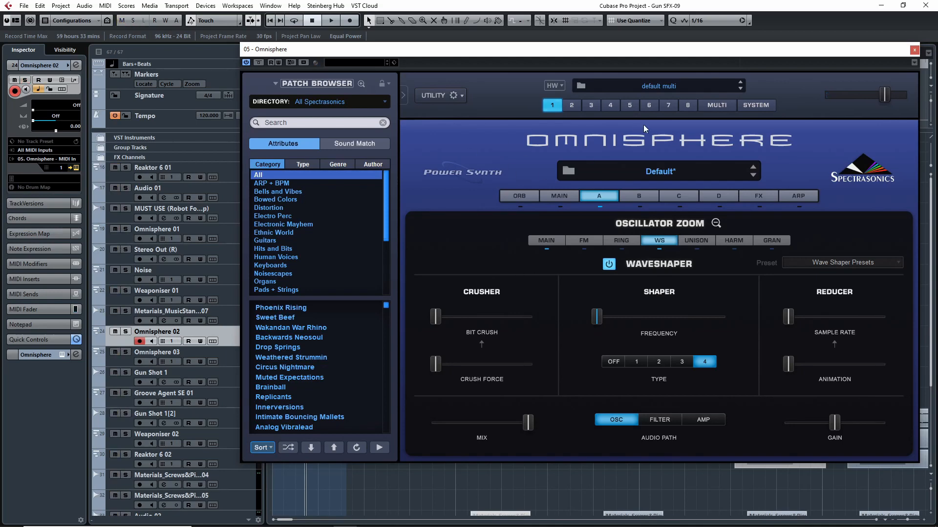
pyautogui.click(912, 50)
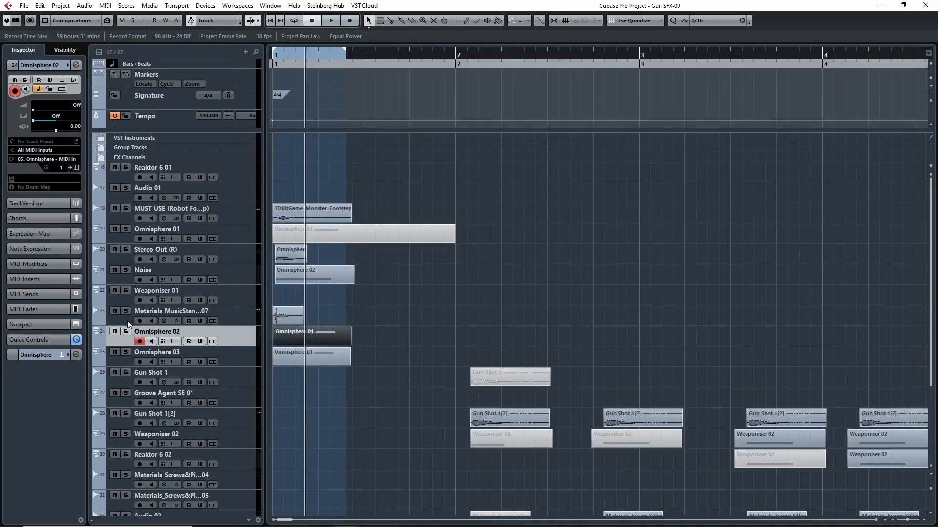
# - Solo all layers from the MUST USE track through Omnisphere 02 and play them together
pyautogui.keyDown('shift'); pyautogui.click(124, 213); pyautogui.keyUp('shift')
pyautogui.click(125, 209)
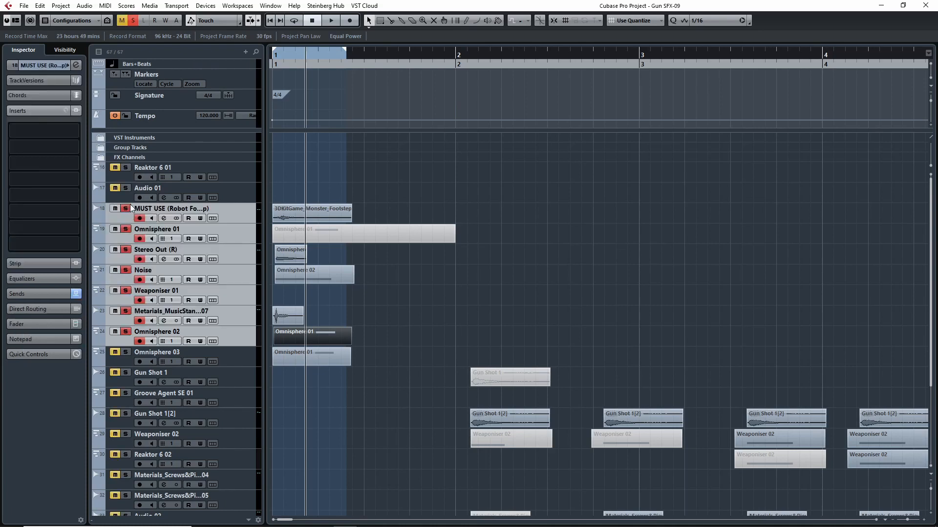
pyautogui.press('space')
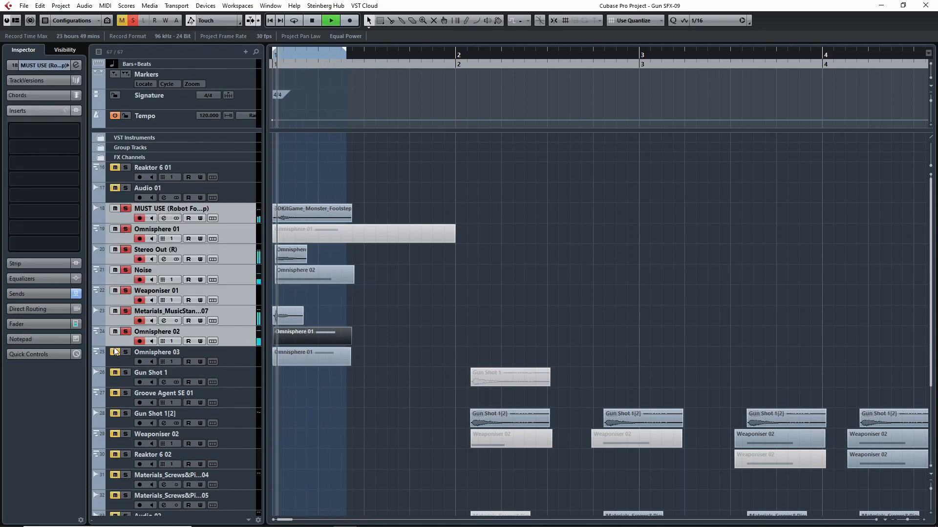
# - Compare the soloed layers with and without Omnisphere 02 by taking that track out of the playback mix and restoring it
pyautogui.click(125, 332)
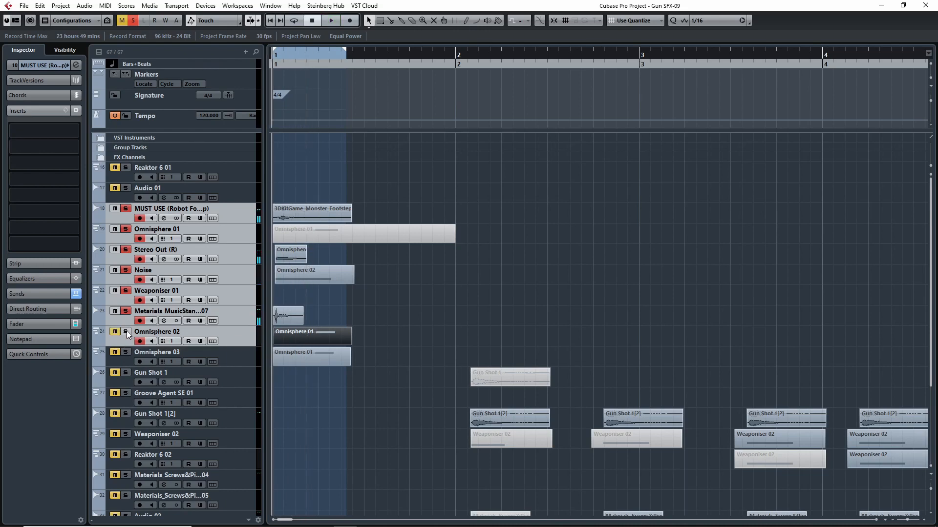
pyautogui.click(126, 332)
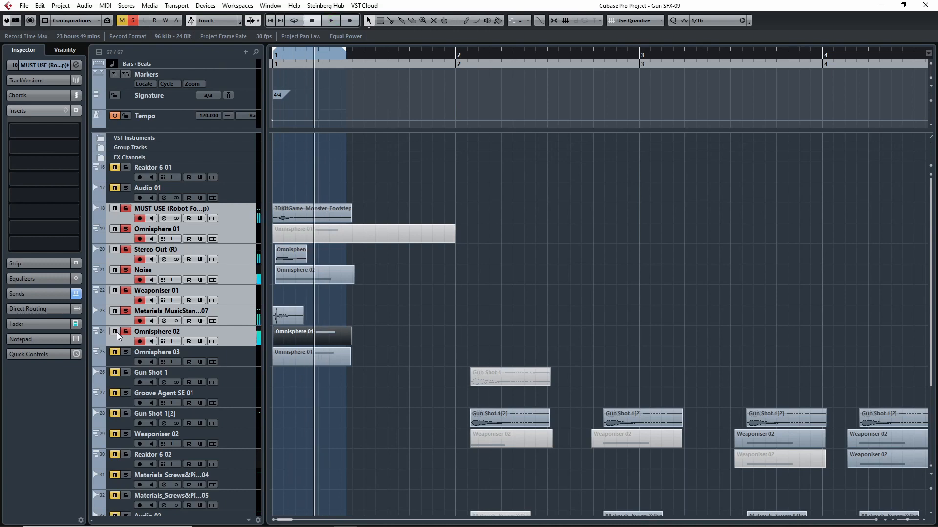
pyautogui.press('space')
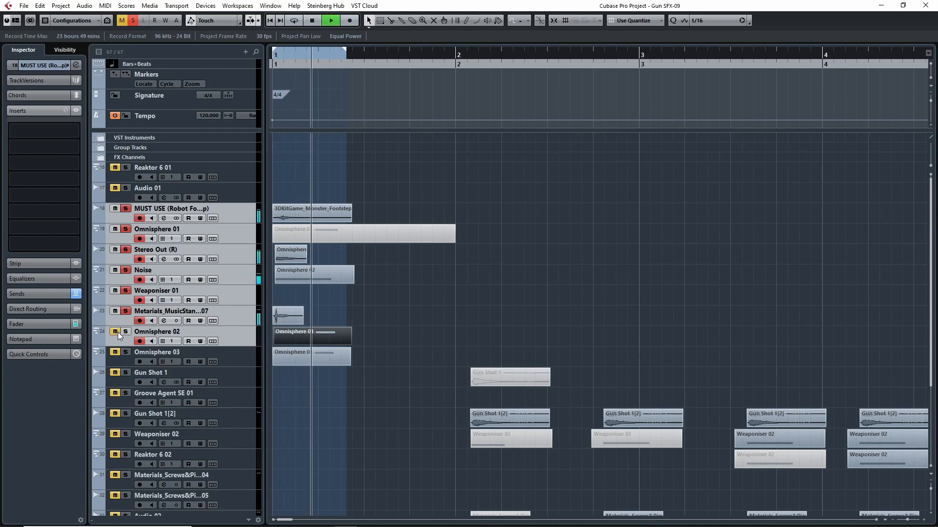
pyautogui.press('space')
pyautogui.click(119, 332)
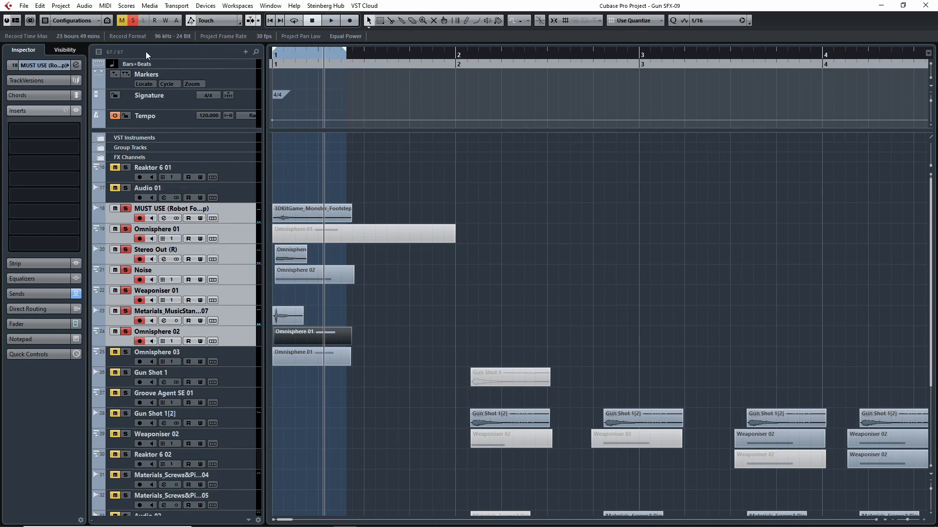
# - Clear all solos, solo the Omnisphere 03 track, and open its instrument clear of the track's clip
pyautogui.click(133, 21)
pyautogui.click(125, 352)
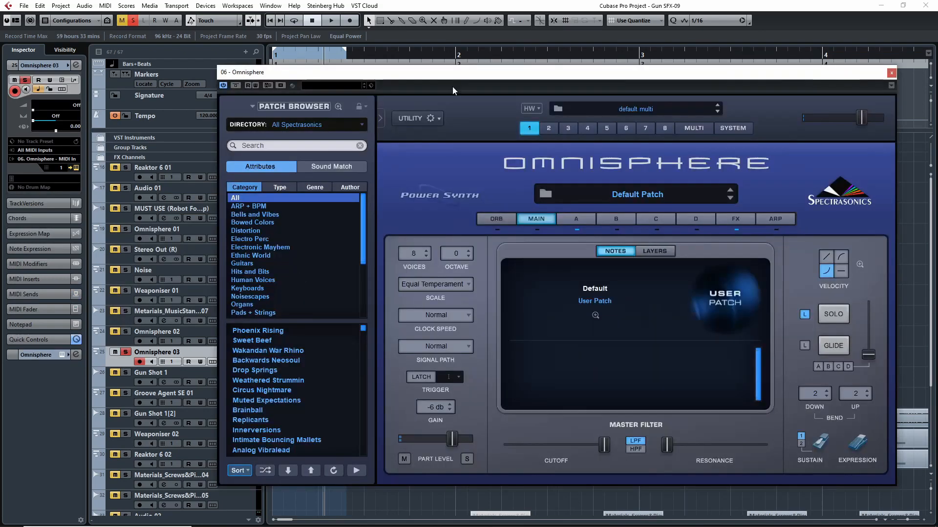
pyautogui.moveTo(469, 75); pyautogui.dragTo(380, 85)
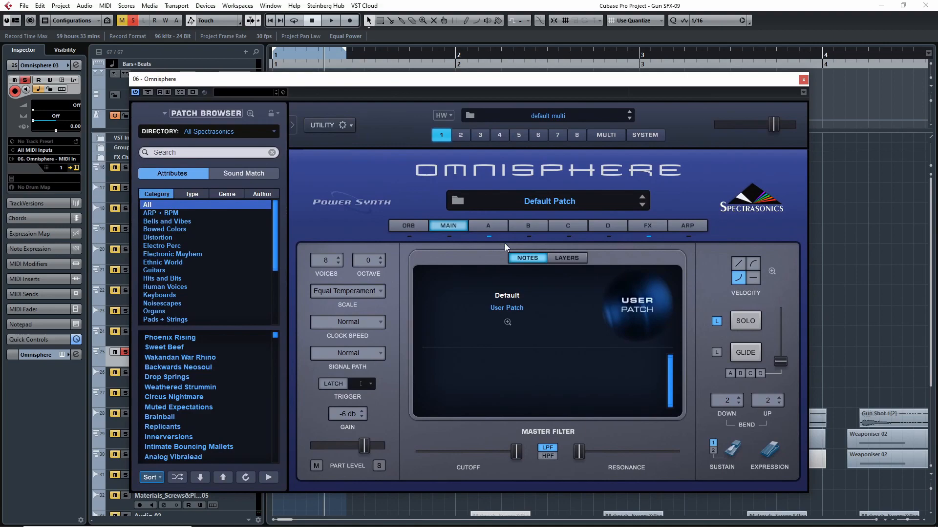
pyautogui.moveTo(493, 78); pyautogui.dragTo(812, 33)
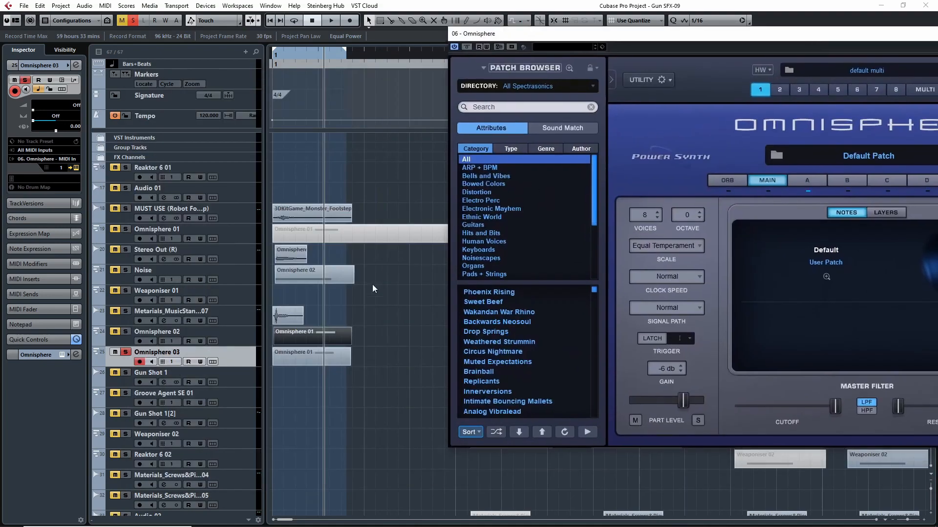
# - Examine the note in the Omnisphere 03 track's MIDI clip in the Key Editor and bring the instrument back into full view
pyautogui.doubleClick(306, 352)
pyautogui.moveTo(227, 337); pyautogui.dragTo(255, 205)
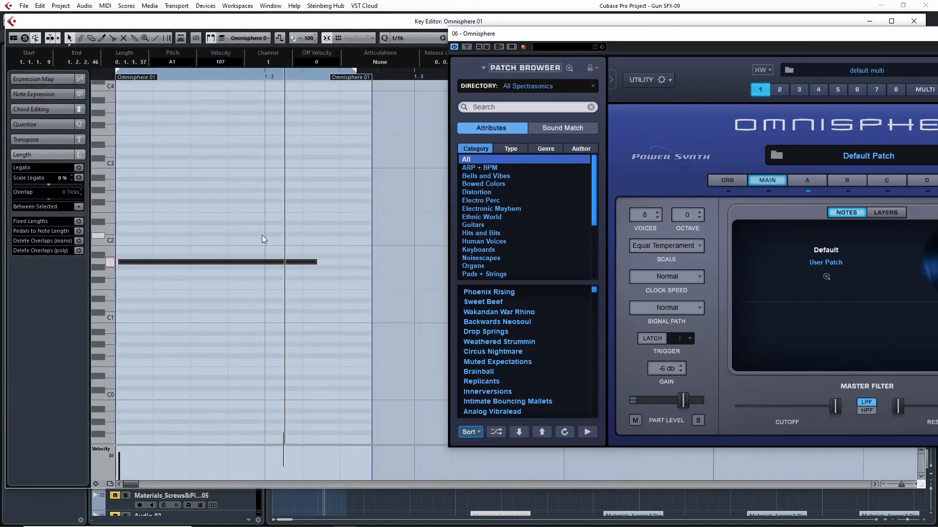
pyautogui.click(913, 21)
pyautogui.moveTo(812, 35); pyautogui.dragTo(517, 52)
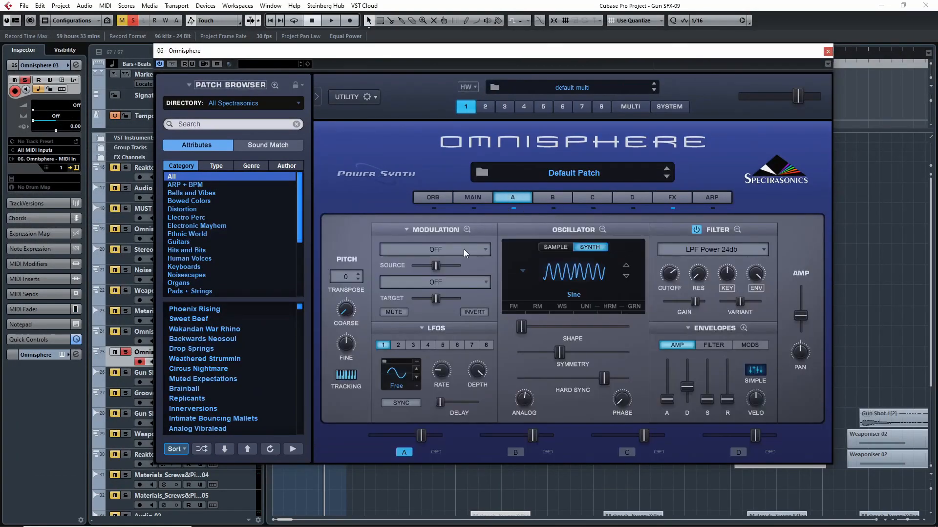
# - Examine layer A's Mod Envelope1 to Pitch Coarse routing in the modulation matrix and the shape of the Mod 1 envelope
pyautogui.click(467, 230)
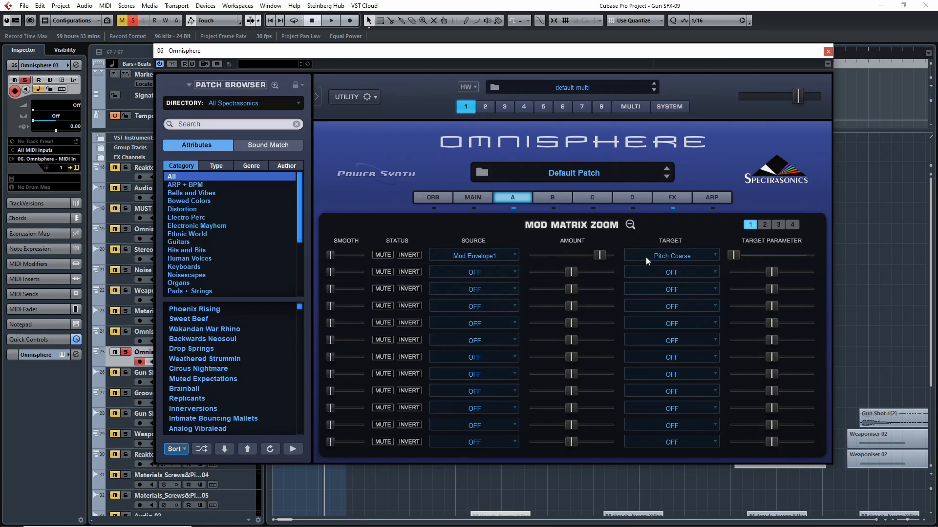
pyautogui.click(630, 224)
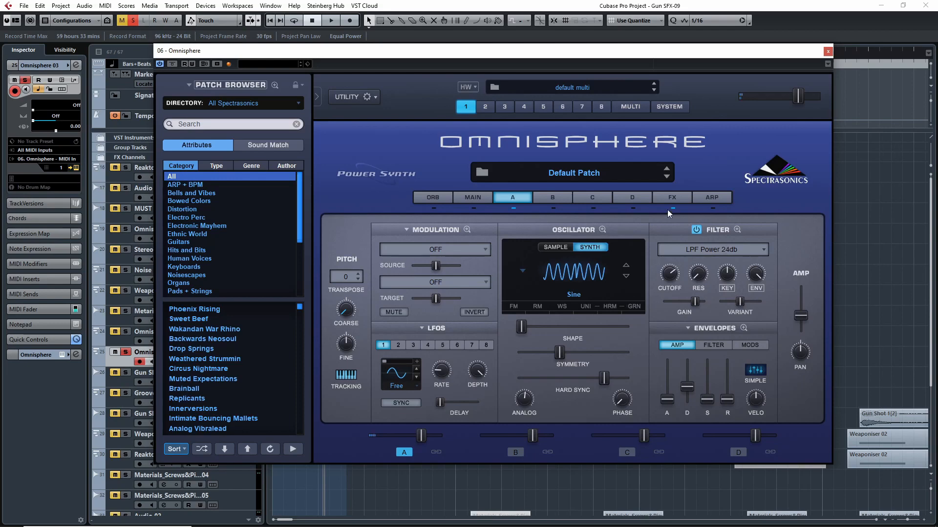
pyautogui.click(744, 328)
pyautogui.click(561, 253)
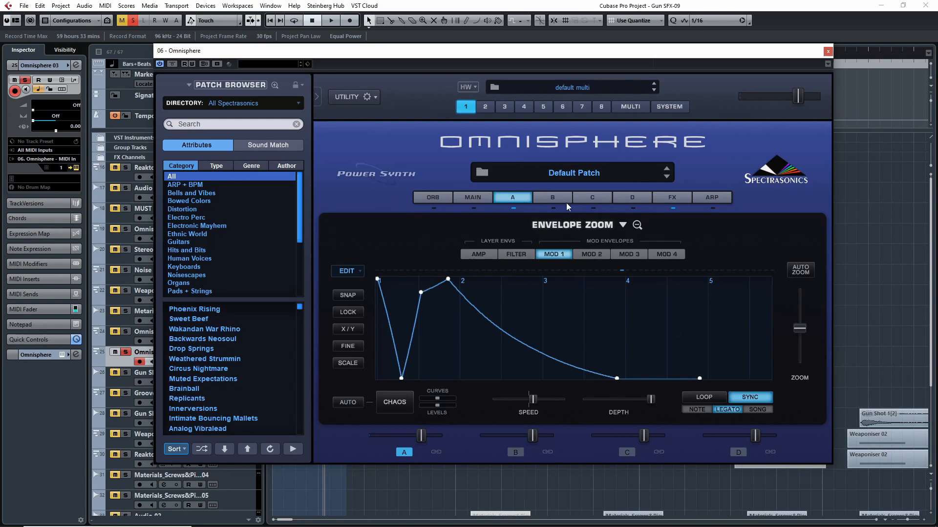
pyautogui.click(640, 226)
# - Toggle the mute of the Mod Envelope1 to Pitch Coarse routing and review the Mod 1 envelope curve again
pyautogui.click(465, 233)
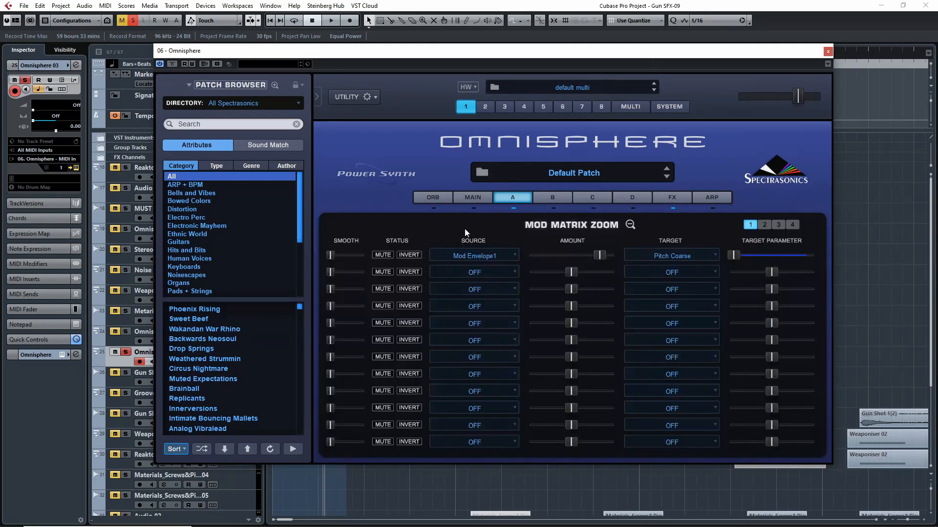
pyautogui.click(383, 255)
pyautogui.click(625, 226)
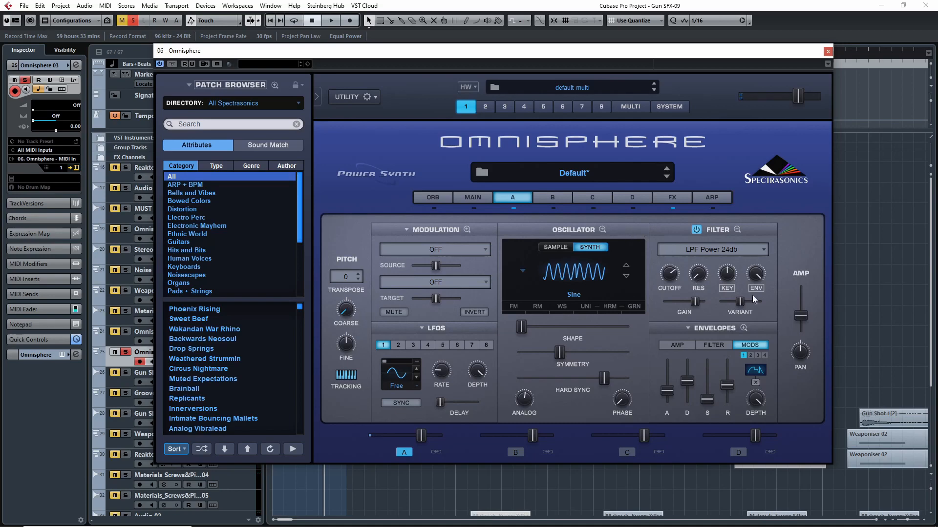
pyautogui.click(743, 328)
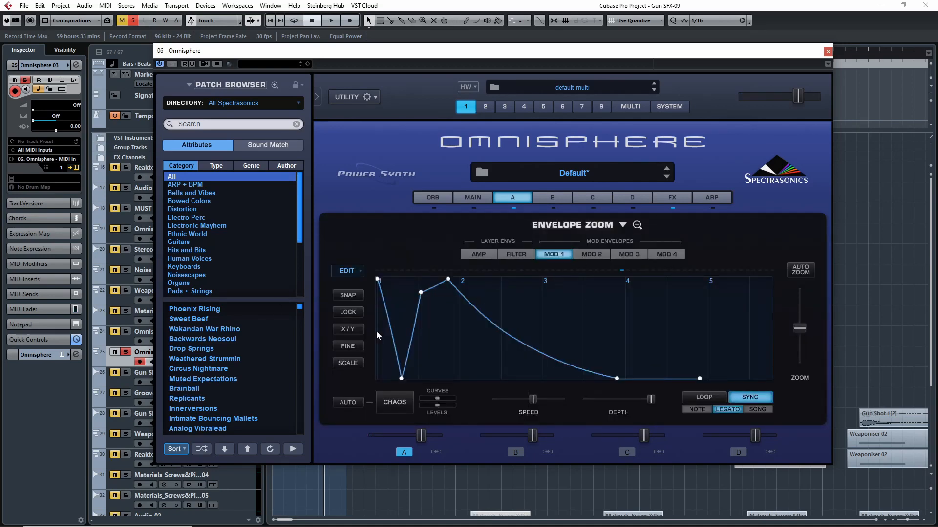
pyautogui.click(637, 225)
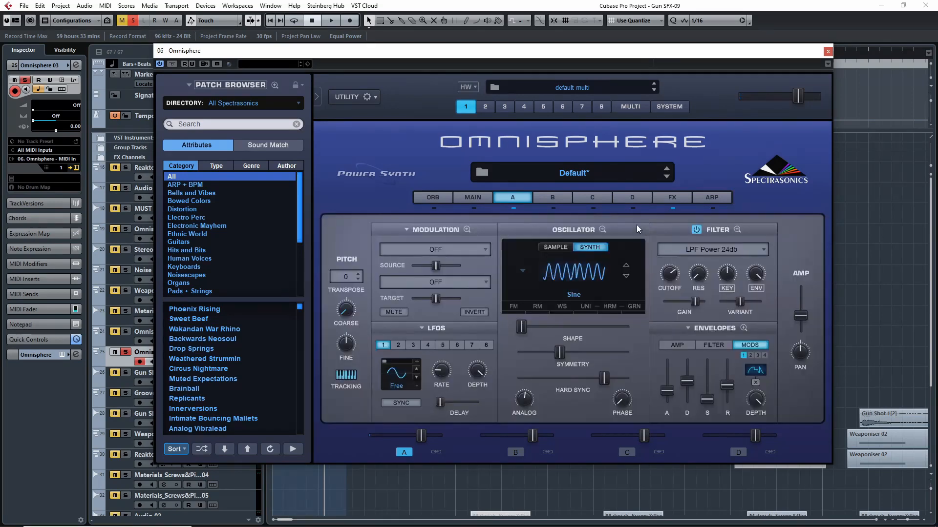
# - Compare layer A with its Analog Chorus effect bypassed and re-enabled, and close the instrument from layer A's page
pyautogui.click(673, 198)
pyautogui.click(529, 228)
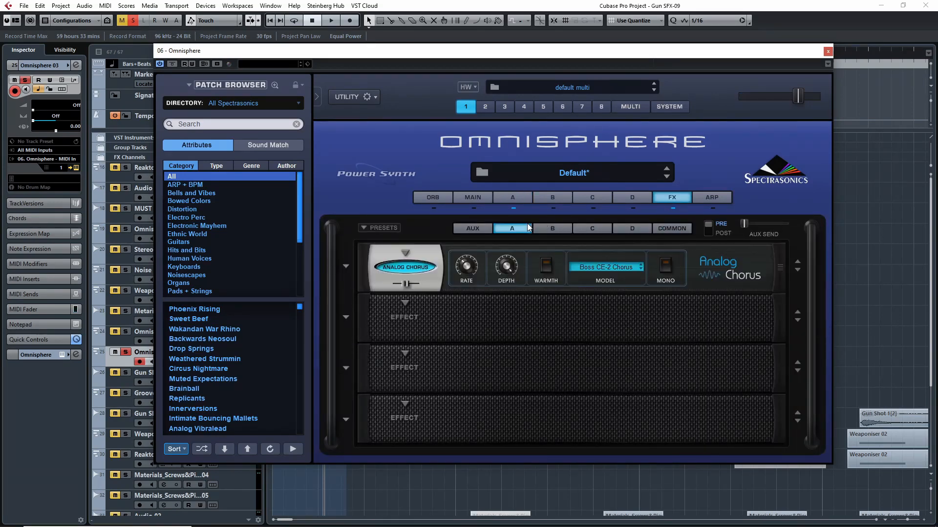
pyautogui.click(411, 268)
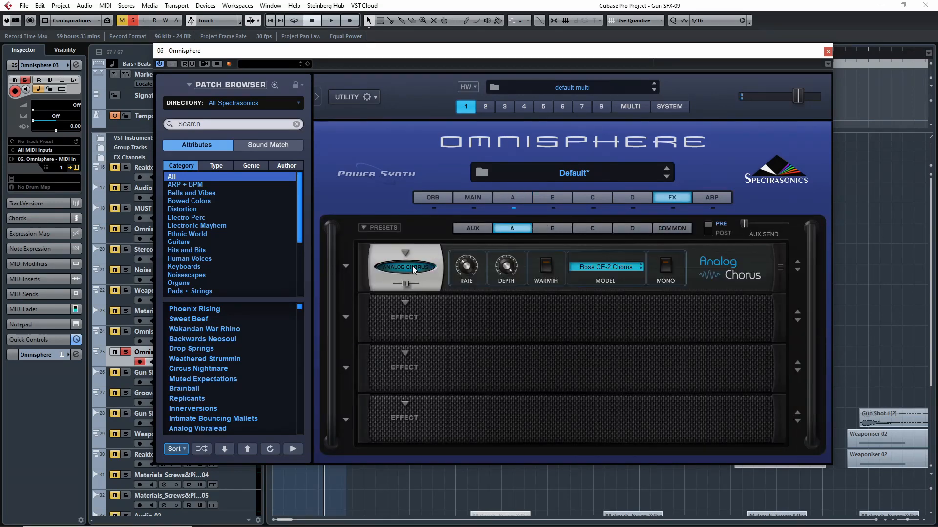
pyautogui.click(414, 270)
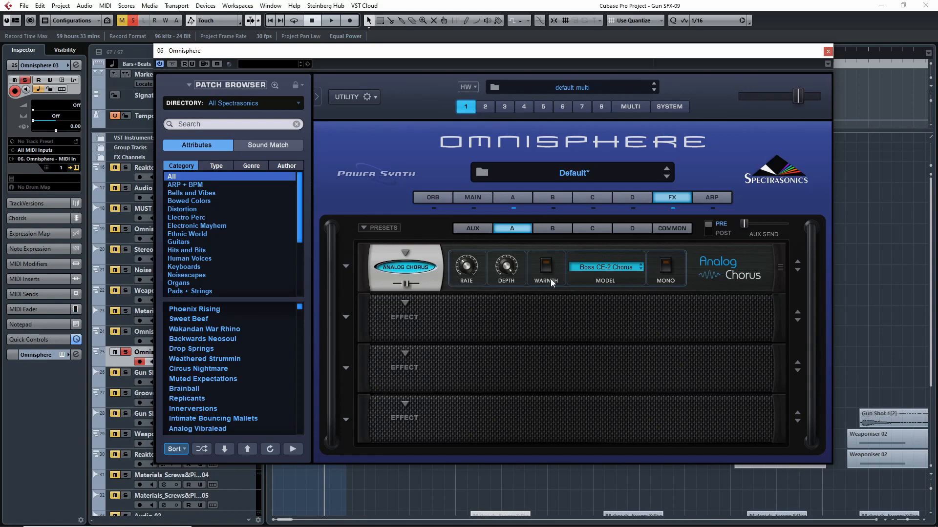
pyautogui.click(516, 199)
pyautogui.click(827, 53)
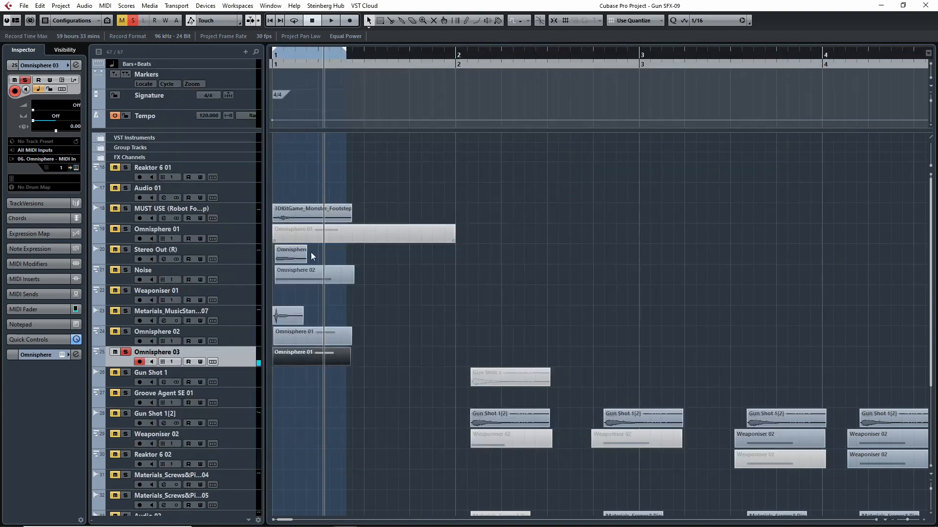
# - Unsolo and unmute Omnisphere 03, and solo all layers from the MUST USE track through Omnisphere 03 for joint playback
pyautogui.click(125, 351)
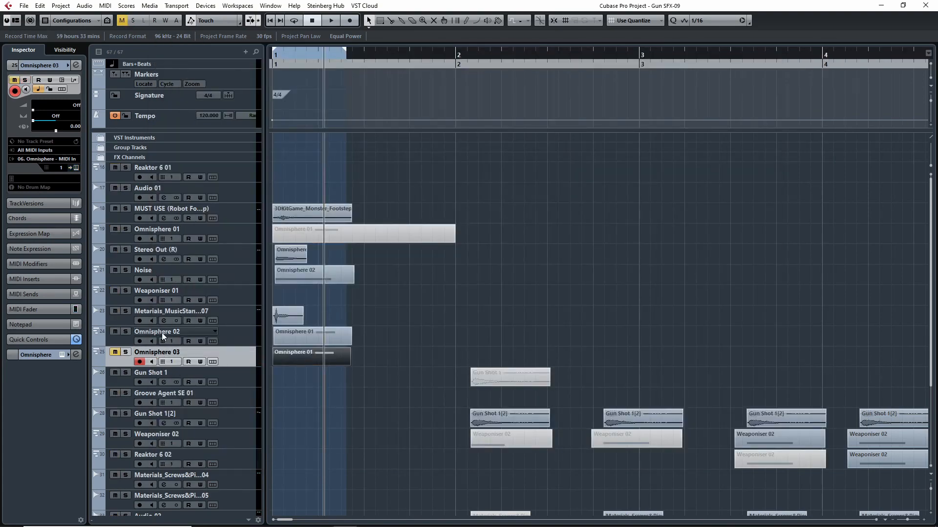
pyautogui.click(115, 352)
pyautogui.keyDown('shift'); pyautogui.click(127, 216); pyautogui.keyUp('shift')
pyautogui.press('s')
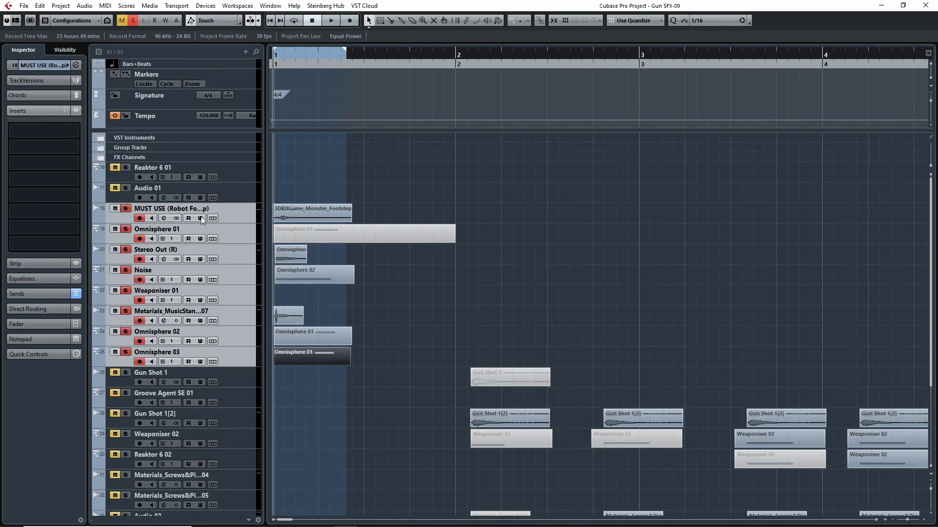
pyautogui.press('space')
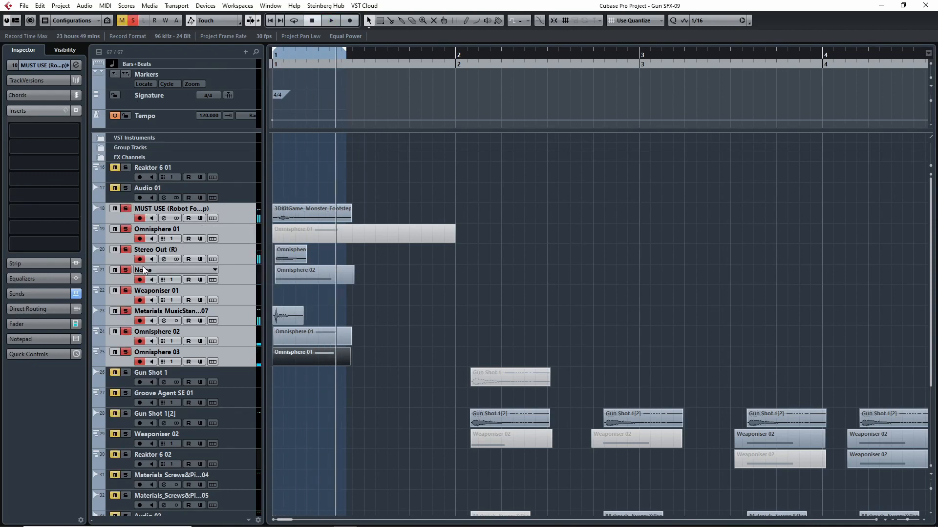
# - Compare the soloed layers with and without Omnisphere 03 by toggling its solo during repeated playback, leaving it soloed
pyautogui.click(126, 353)
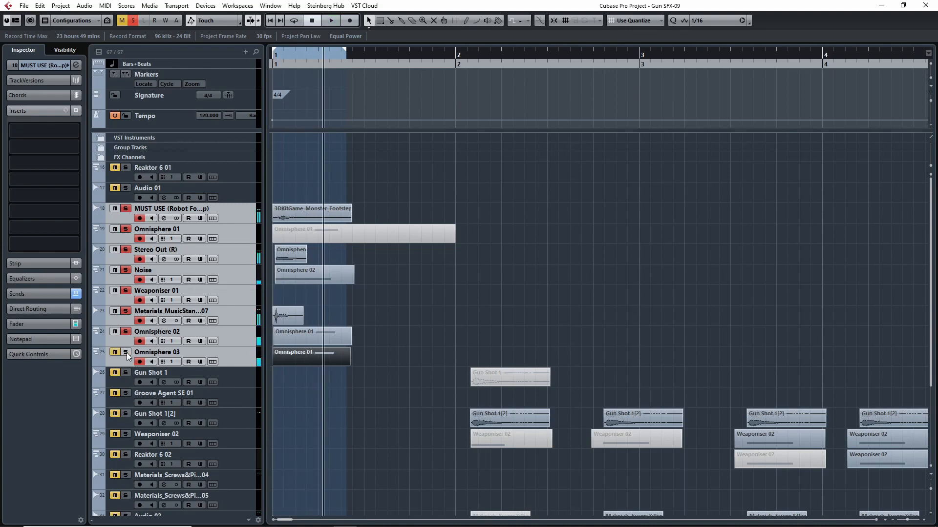
pyautogui.press('space')
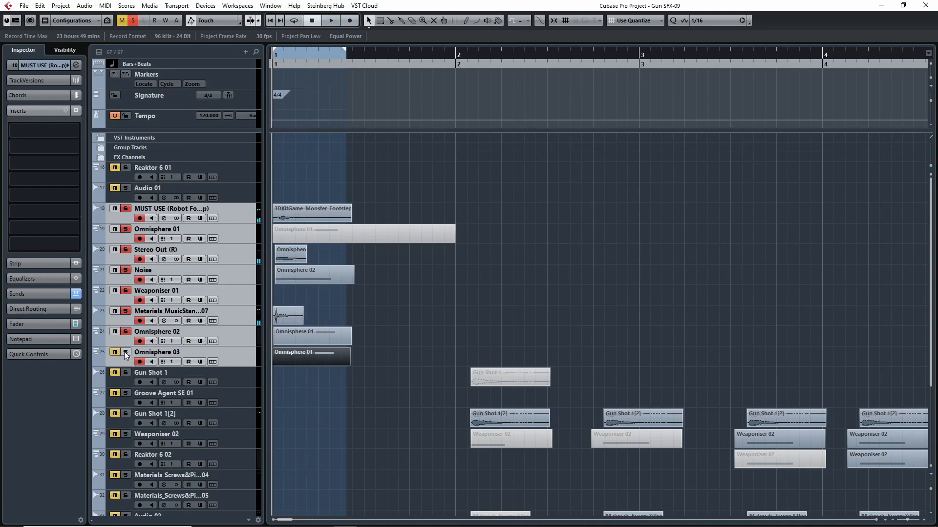
pyautogui.click(125, 353)
pyautogui.click(125, 353)
pyautogui.click(125, 352)
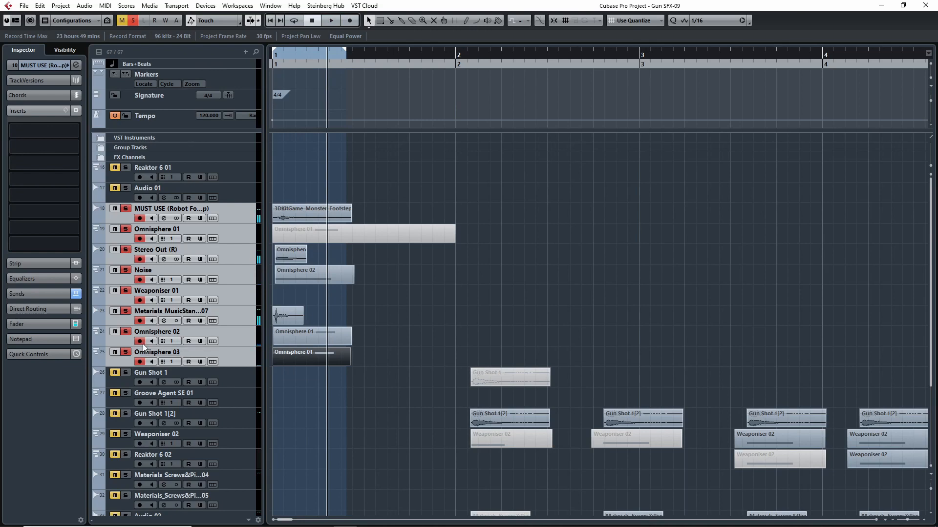
# - Clear all solos and reopen the Omnisphere 03 track's instrument to examine layer A's Mod 1 envelope
pyautogui.click(133, 20)
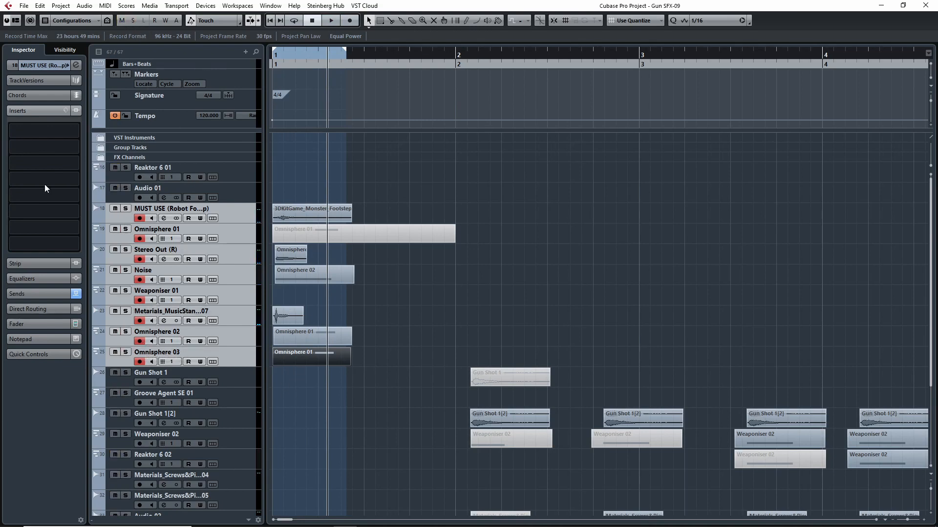
pyautogui.click(133, 365)
pyautogui.click(77, 168)
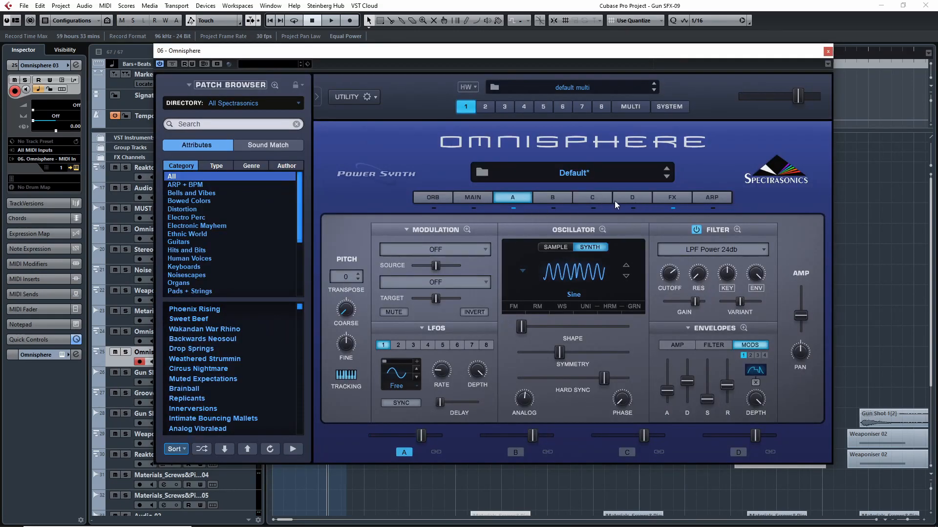
pyautogui.click(743, 328)
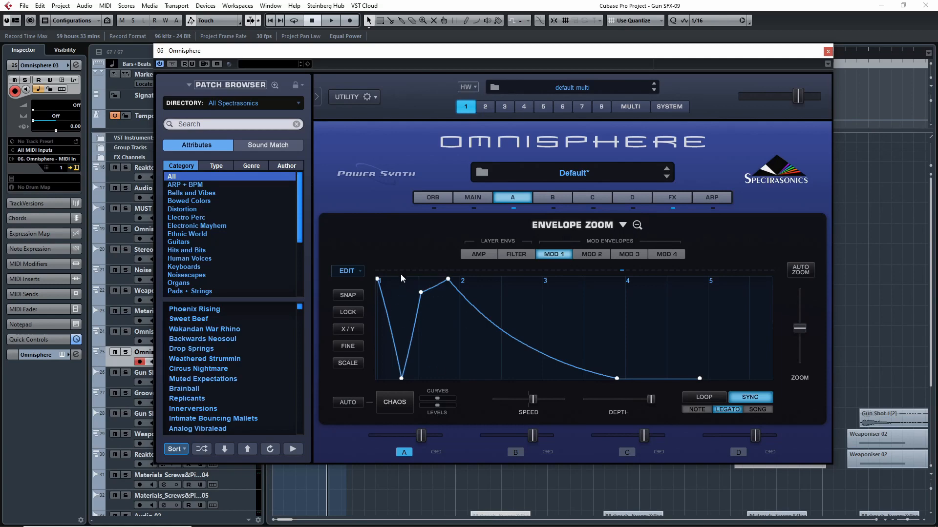
# - Close the Omnisphere instrument window and audition the Gun Shot 1[2] track in solo from just after bar 2
pyautogui.click(637, 225)
pyautogui.click(827, 52)
pyautogui.scroll(-3, 547, 269)
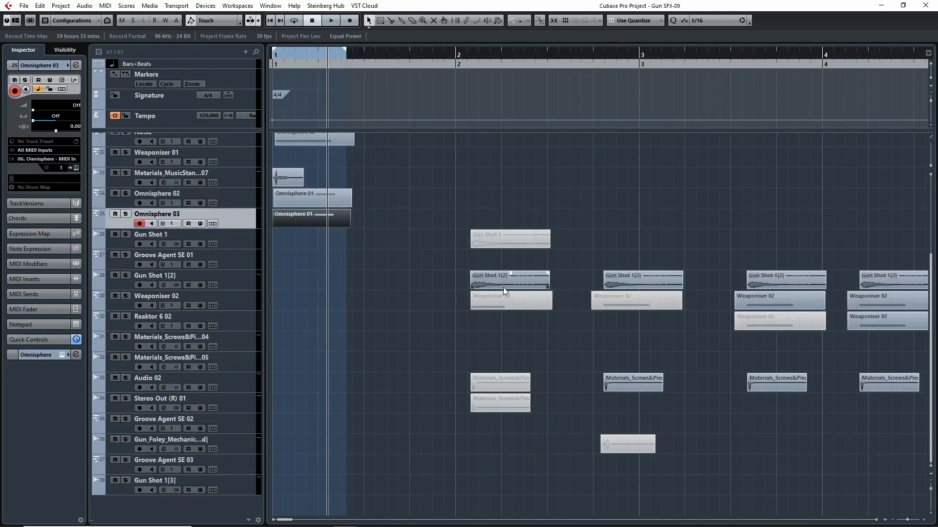
pyautogui.scroll(3, 468, 287)
pyautogui.scroll(-3, 440, 282)
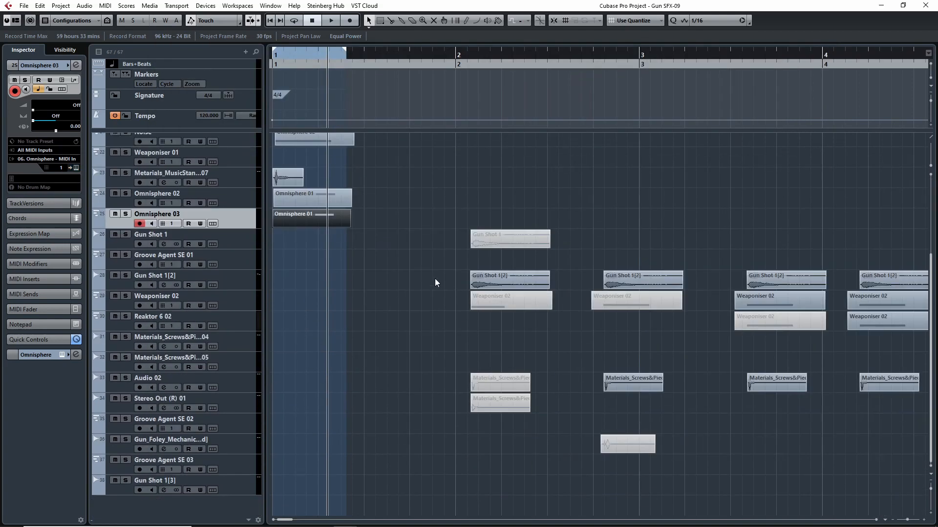
pyautogui.click(125, 281)
pyautogui.moveTo(470, 61); pyautogui.dragTo(456, 62)
pyautogui.press('space')
pyautogui.click(125, 275)
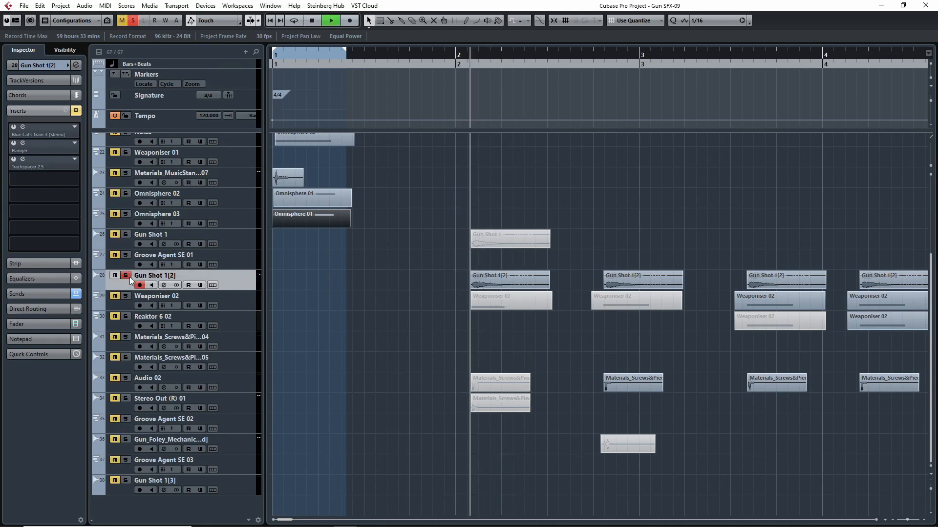
pyautogui.press('space')
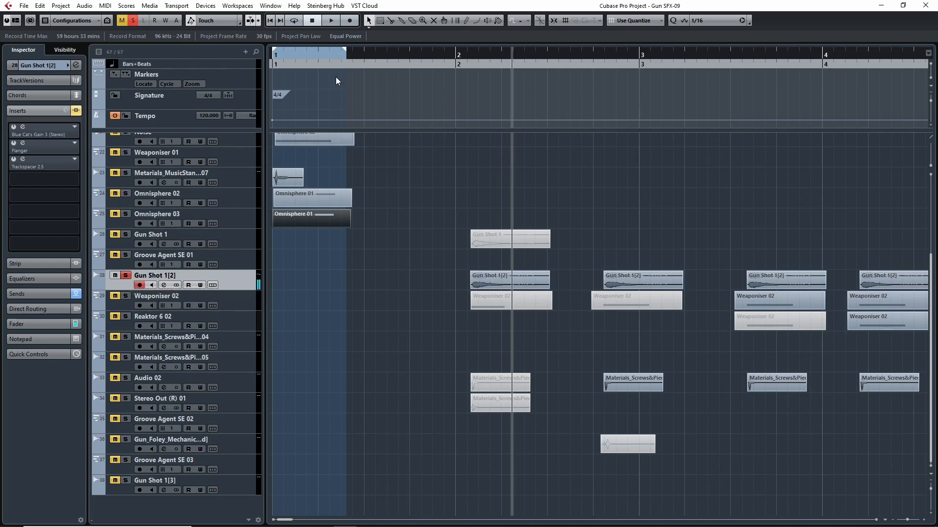
# - Clear the solo and compare the layered sound at the project start with the gun shot after bar 2 by playing both
pyautogui.press('Home')
pyautogui.click(133, 22)
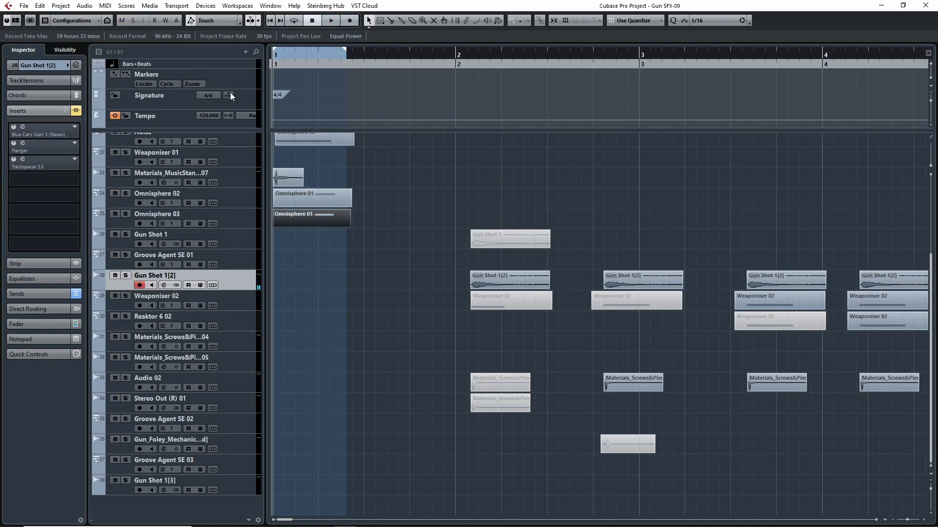
pyautogui.press('space')
pyautogui.press('space')
pyautogui.moveTo(482, 59); pyautogui.dragTo(198, 84)
pyautogui.moveTo(485, 61); pyautogui.dragTo(247, 63)
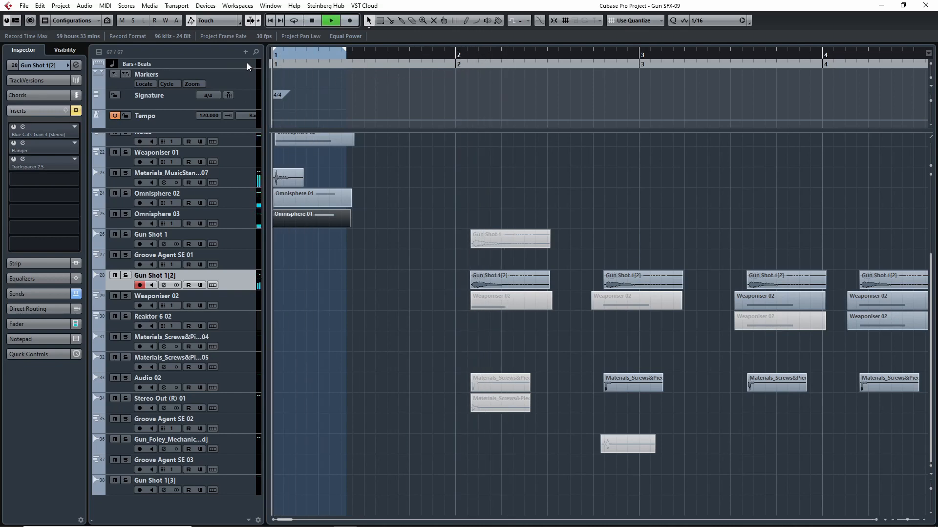
pyautogui.click(459, 57)
pyautogui.press('space')
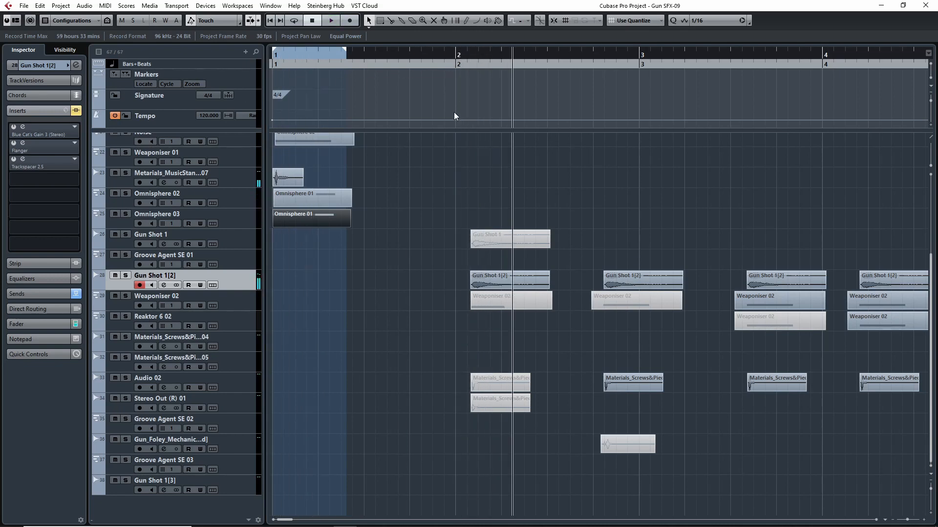
# - Set the locators around the first Gun Shot 1[2] event and the Weaponiser 02 event beneath it
pyautogui.press('b')
pyautogui.moveTo(497, 252); pyautogui.dragTo(510, 303)
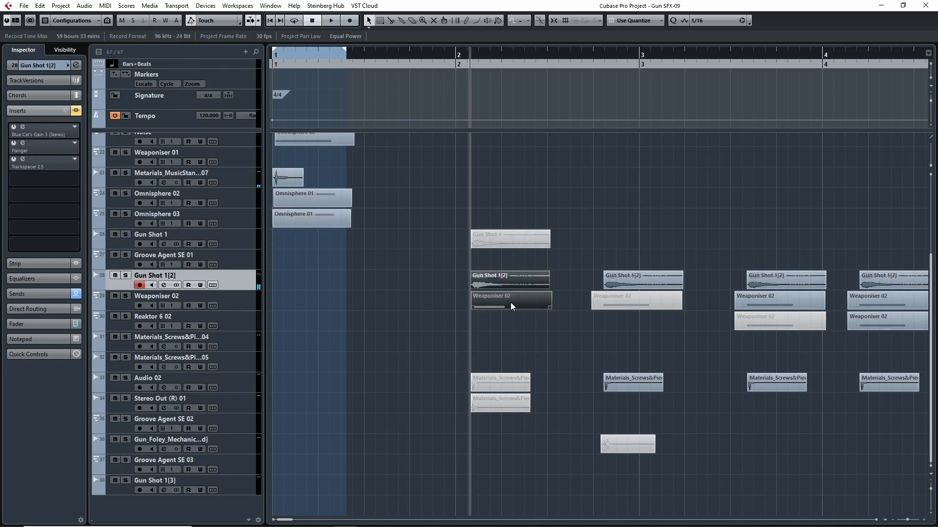
pyautogui.press('p')
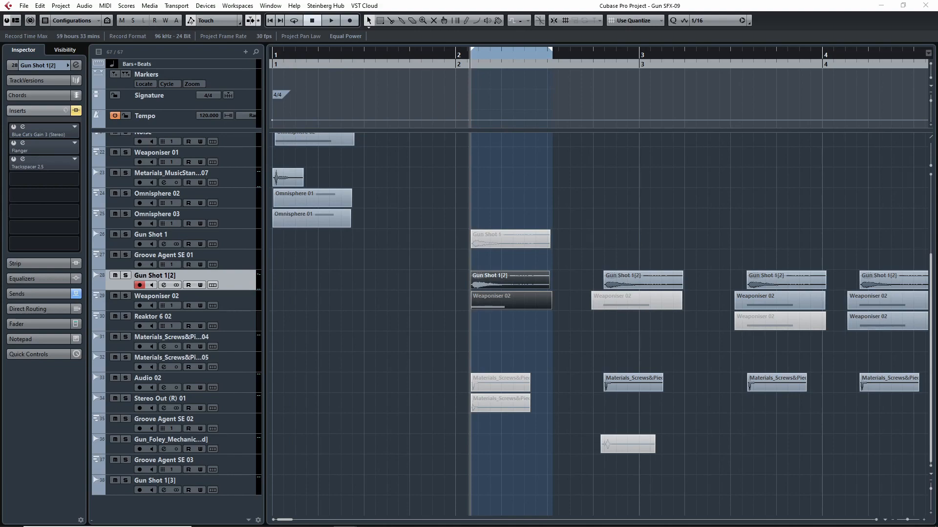
# - Examine the inserts and sends of the Gun Shot 1[2] channel in an enlarged MixConsole, and return to the project window
pyautogui.press('F3')
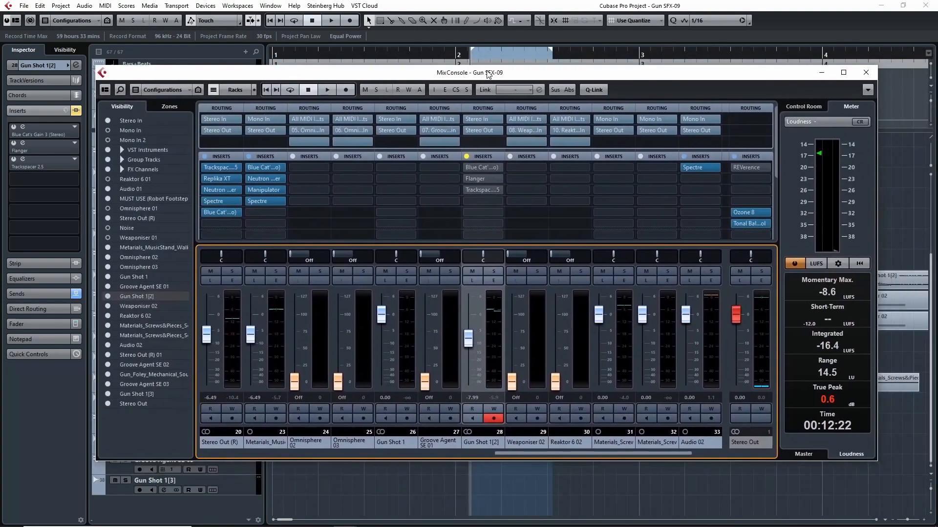
pyautogui.click(841, 72)
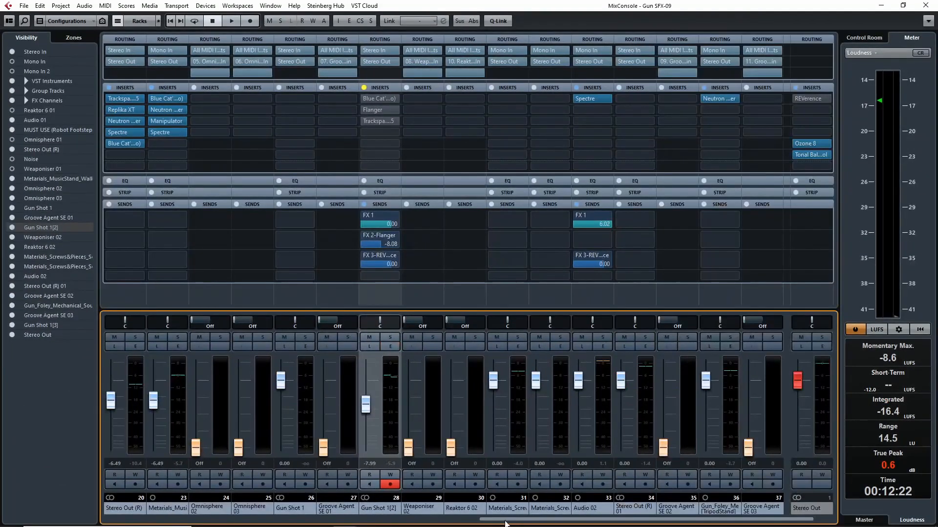
pyautogui.moveTo(491, 522); pyautogui.dragTo(440, 521)
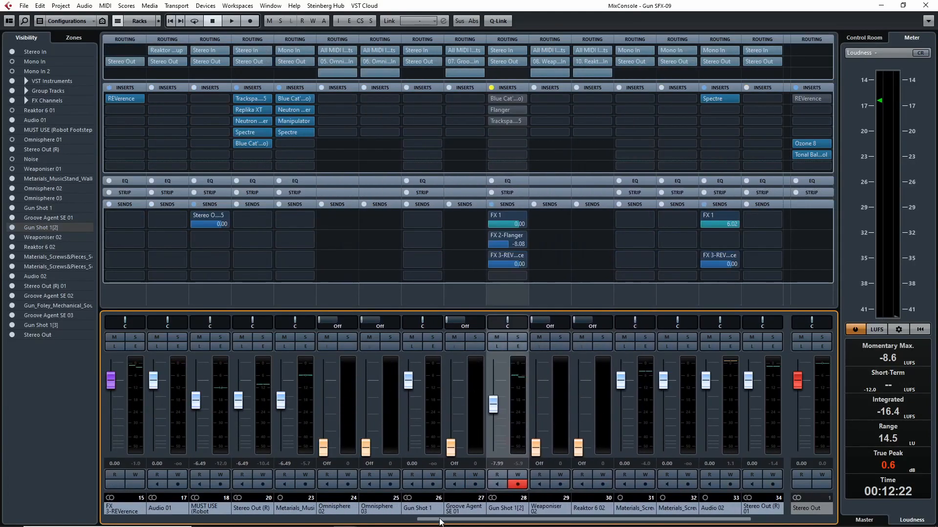
pyautogui.click(903, 5)
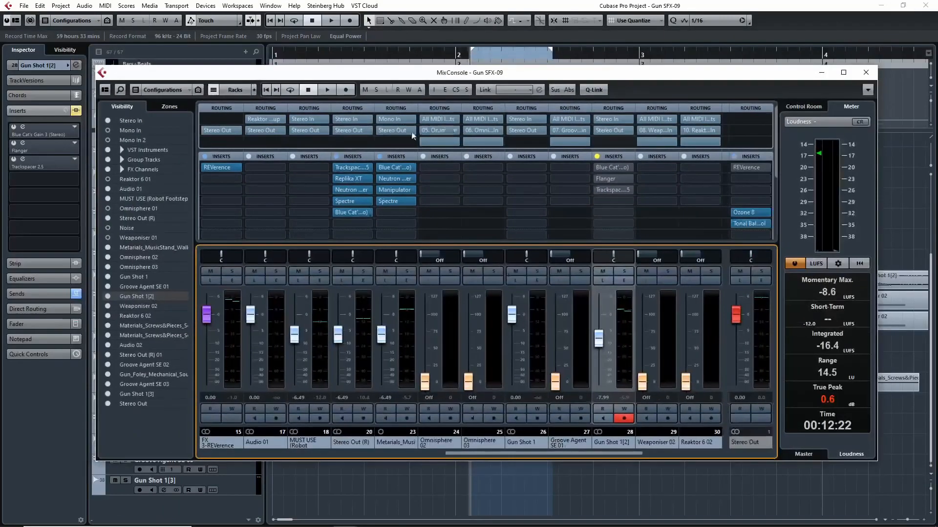
pyautogui.moveTo(387, 69); pyautogui.dragTo(547, 64)
# - Solo Gun Shot 1[2] and, in the MixConsole, remove the solo from FX 2-Flanger and FX 3-REVerence, keeping FX 1 soloed
pyautogui.click(125, 275)
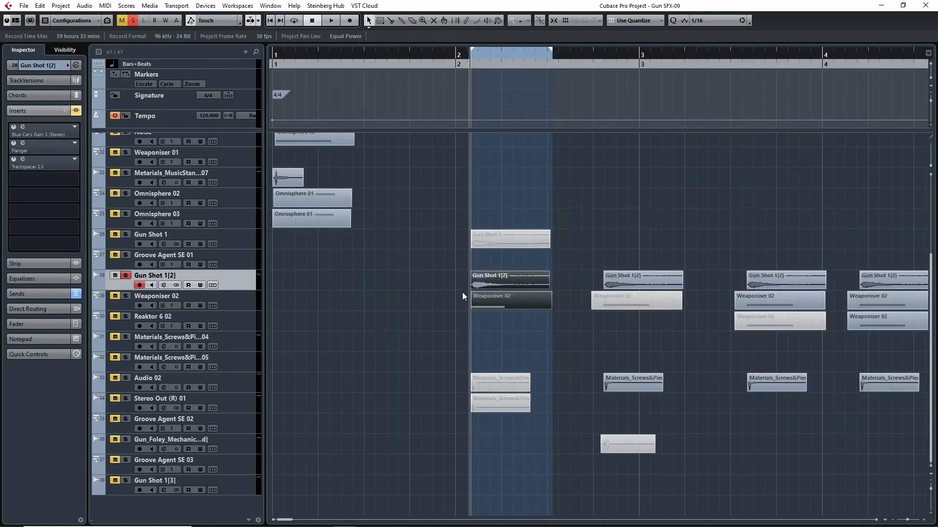
pyautogui.press('F3')
pyautogui.doubleClick(898, 71)
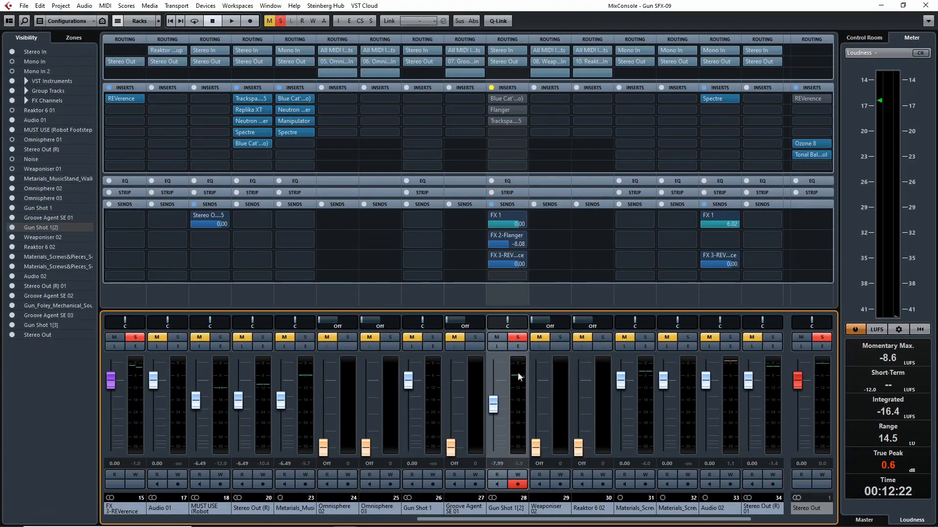
pyautogui.click(458, 295)
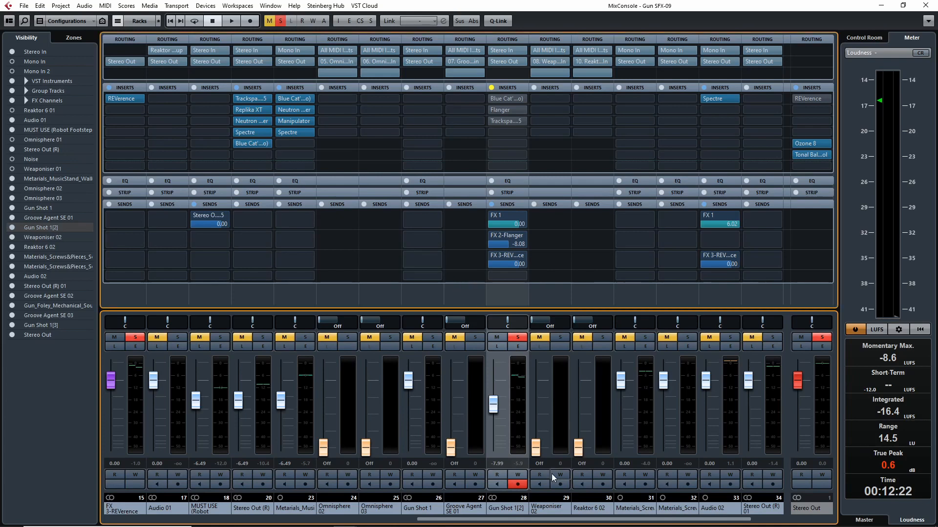
pyautogui.moveTo(517, 518); pyautogui.dragTo(357, 513)
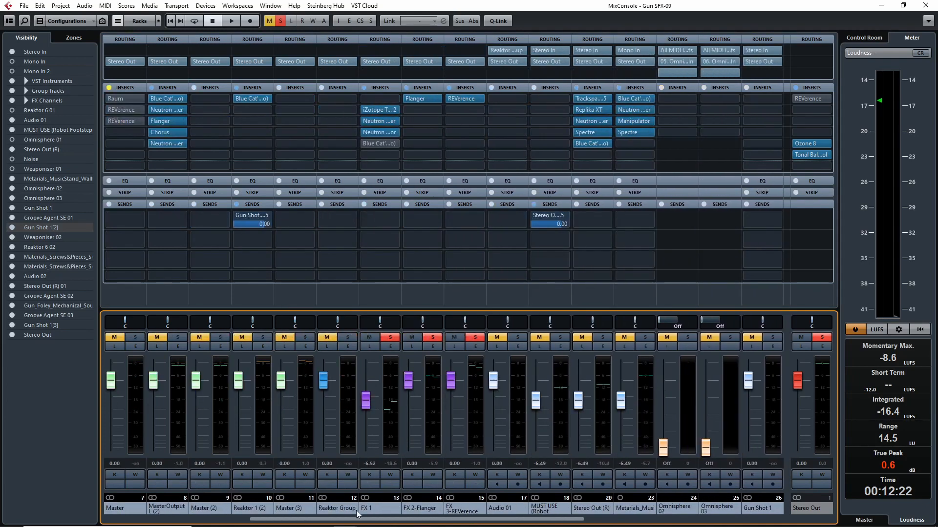
pyautogui.click(432, 336)
pyautogui.click(471, 339)
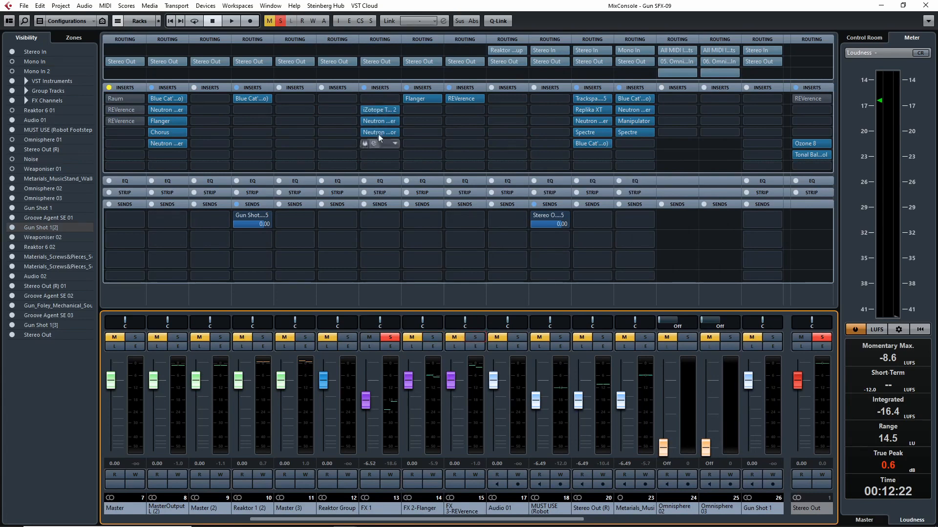
# - Open the iZotope Trash 2 insert of FX 1 and enable cycle playback before returning to the MixConsole
pyautogui.click(379, 110)
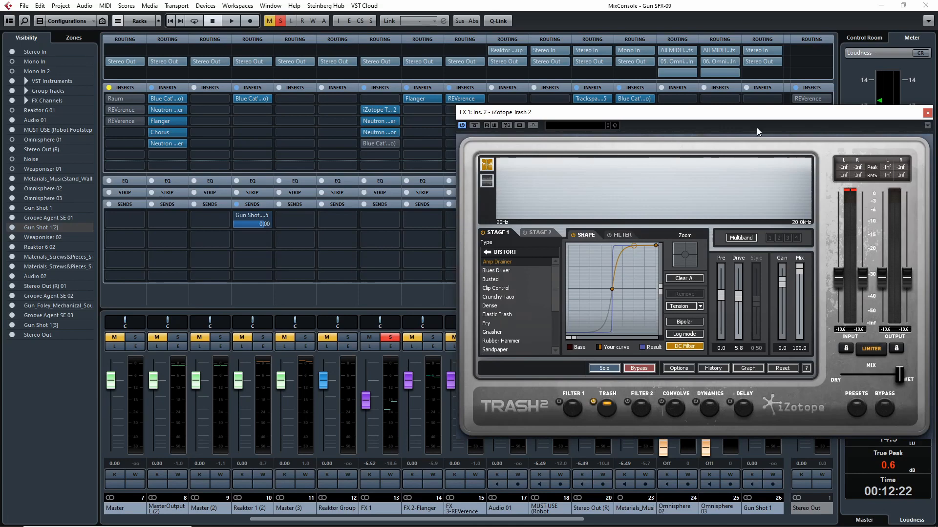
pyautogui.moveTo(757, 118); pyautogui.dragTo(573, 122)
pyautogui.click(924, 6)
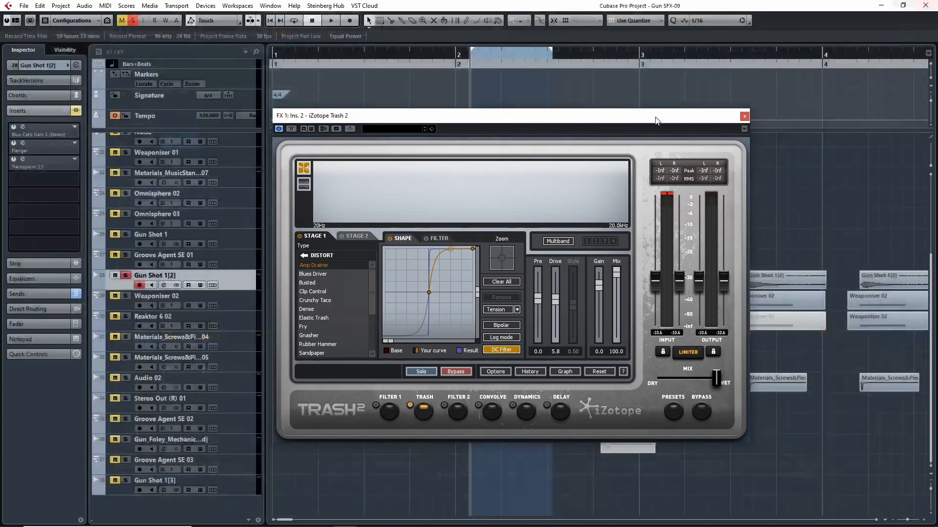
pyautogui.moveTo(513, 127); pyautogui.dragTo(614, 156)
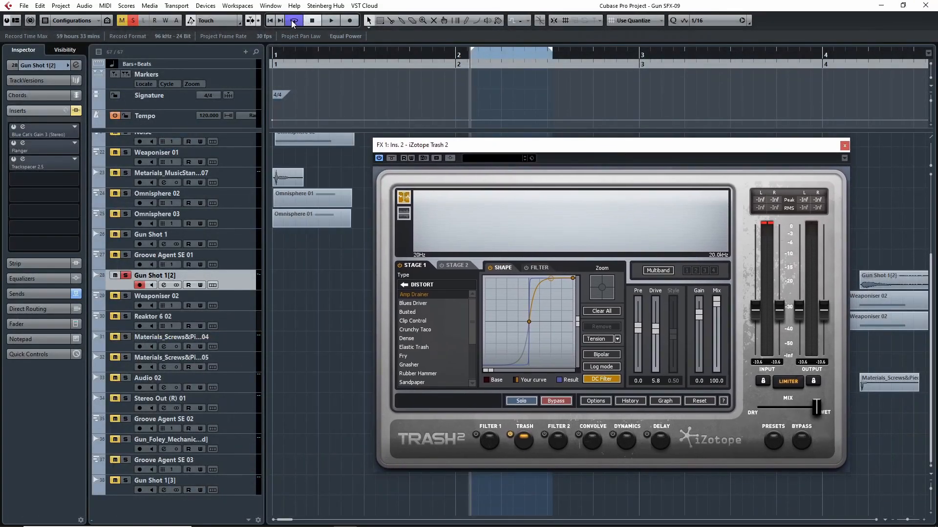
pyautogui.moveTo(519, 141); pyautogui.dragTo(478, 142)
pyautogui.press('F3')
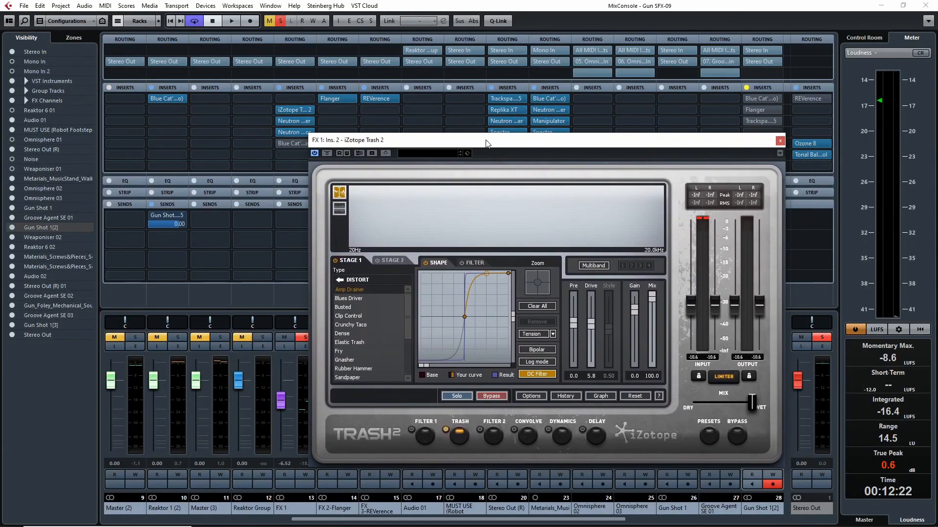
pyautogui.moveTo(420, 151); pyautogui.dragTo(631, 98)
# - Toggle the solos of FX 2-Flanger and FX 3-REVerence and leave both off so only the FX 1 return stays soloed
pyautogui.click(348, 337)
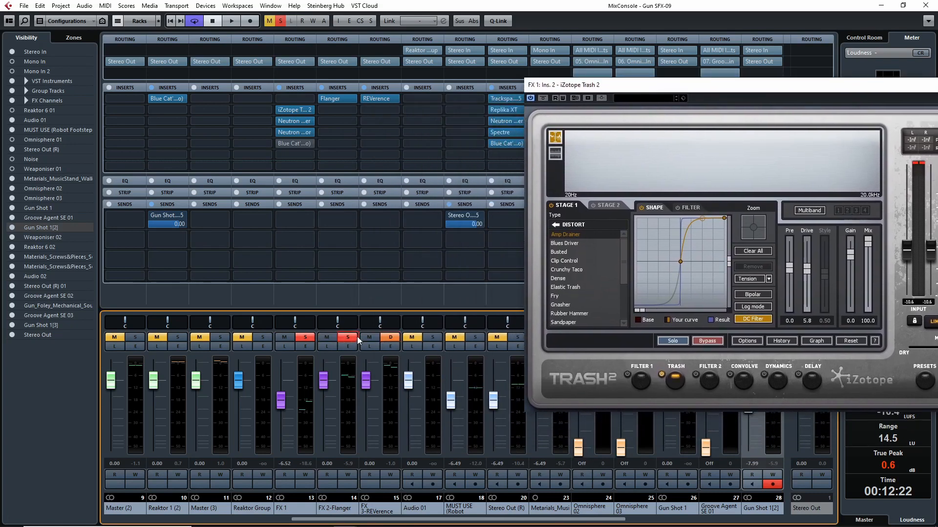
pyautogui.click(385, 338)
pyautogui.click(385, 338)
pyautogui.click(343, 338)
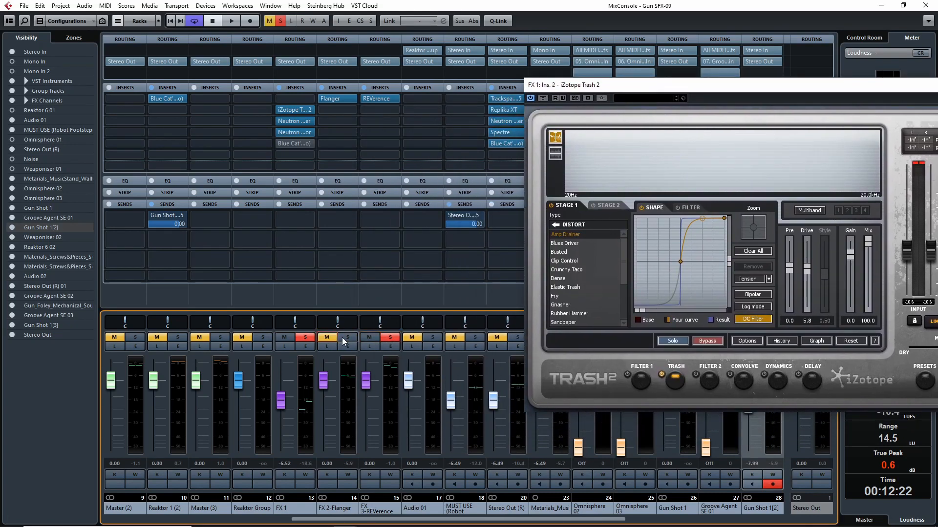
pyautogui.click(391, 336)
# - Compare Gun Shot 1[2] with and without the FX 1 Trash 2 distortion by toggling FX 1's solo during looped playback, leaving it soloed
pyautogui.moveTo(680, 89); pyautogui.dragTo(269, 95)
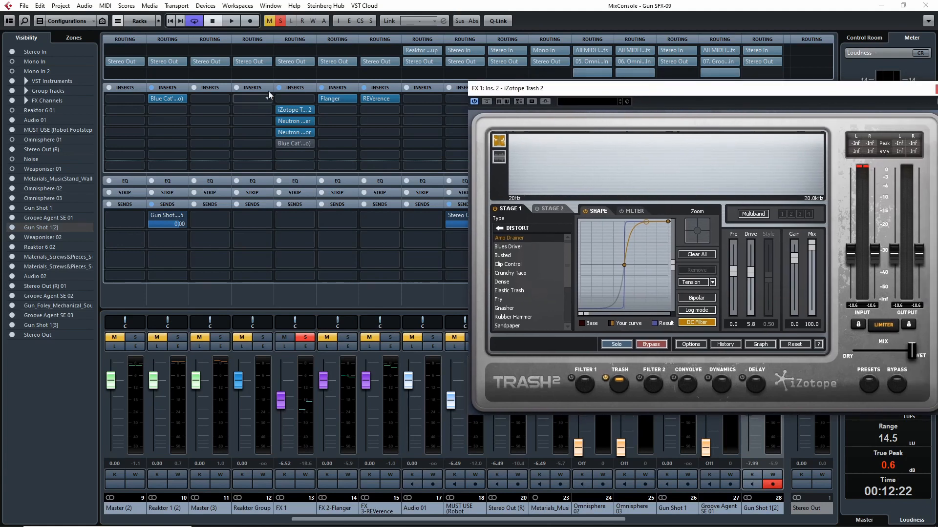
pyautogui.moveTo(658, 94); pyautogui.dragTo(562, 98)
pyautogui.press('space')
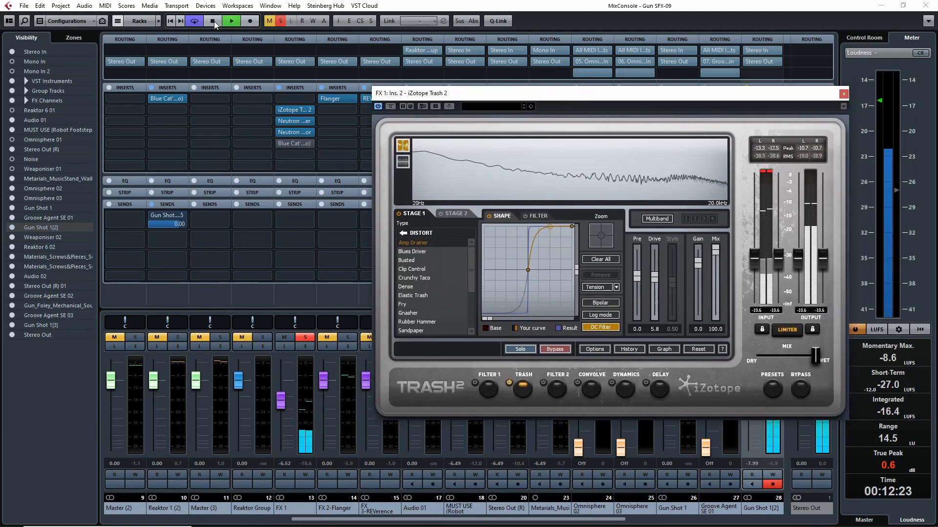
pyautogui.click(306, 337)
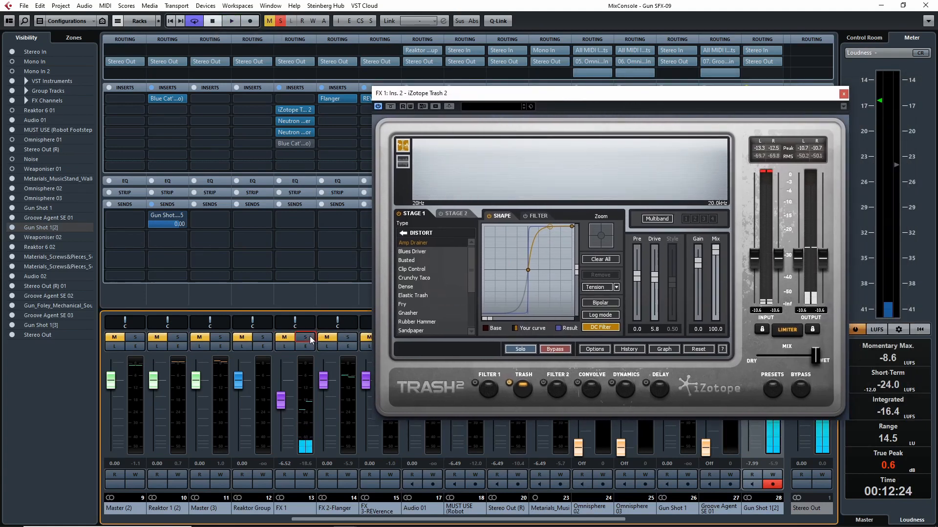
pyautogui.click(305, 337)
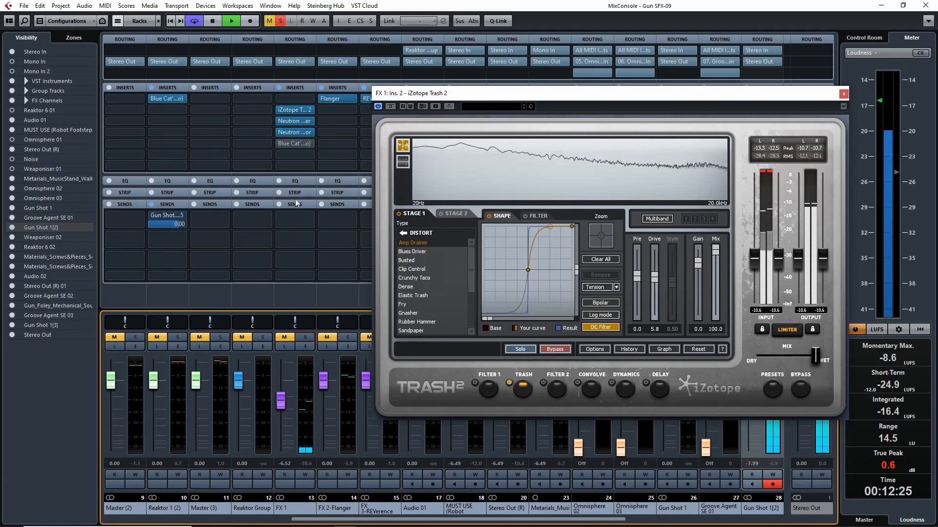
pyautogui.click(304, 337)
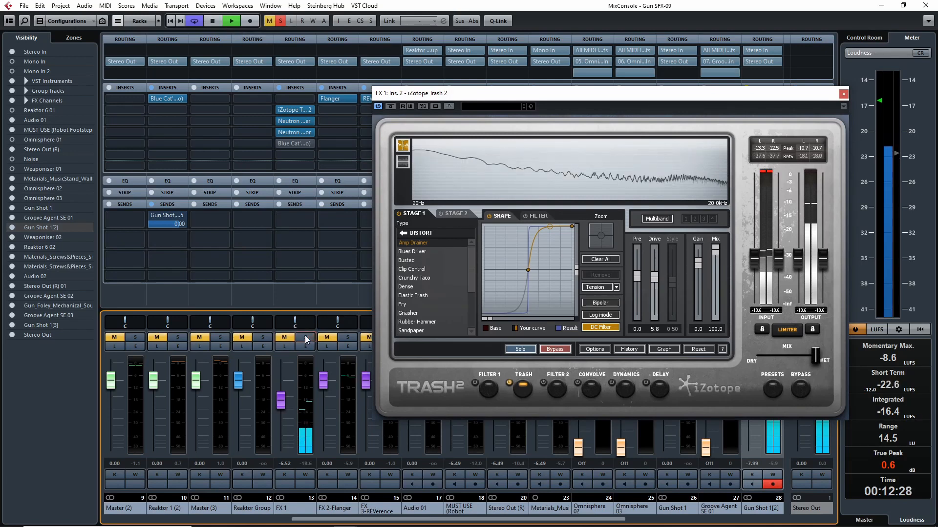
pyautogui.click(305, 337)
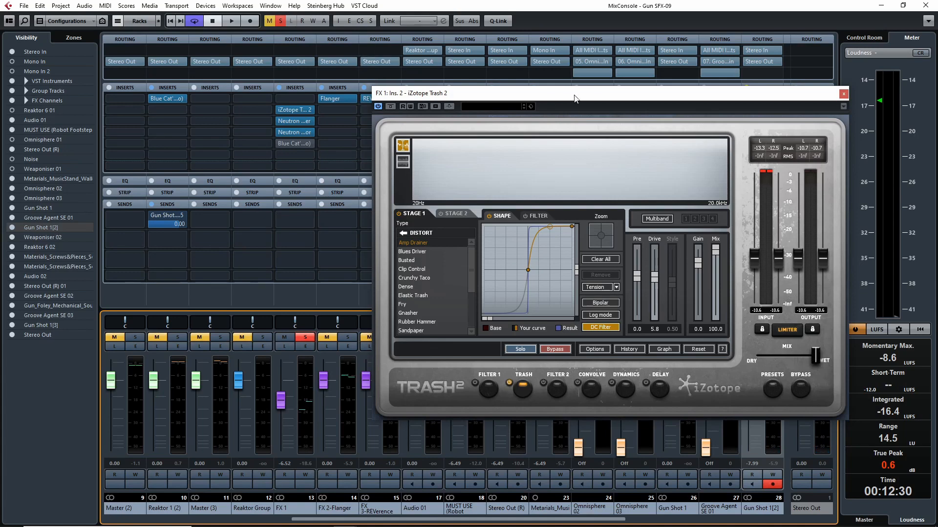
# - Open the Neutron 2 Equalizer insert of FX 1 to examine its curve, and close the Trash 2 window
pyautogui.moveTo(574, 96); pyautogui.dragTo(534, 80)
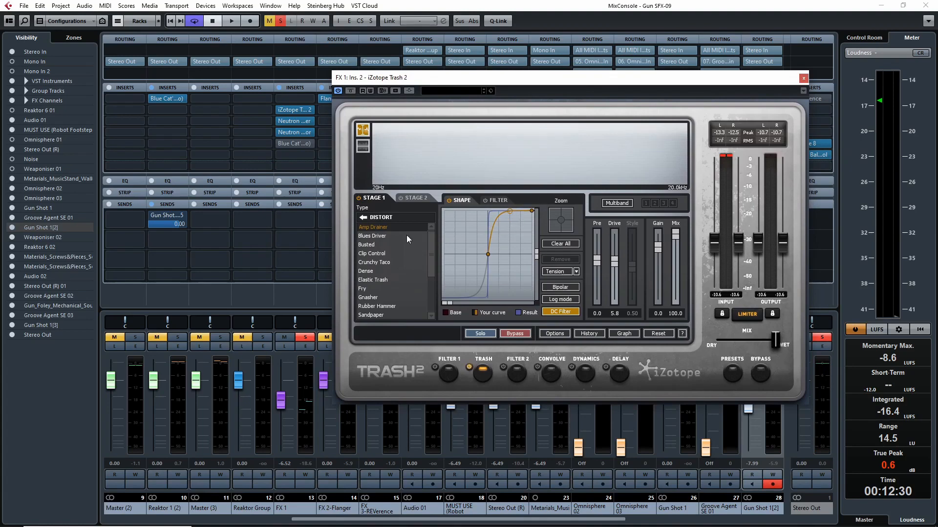
pyautogui.click(301, 122)
pyautogui.click(803, 78)
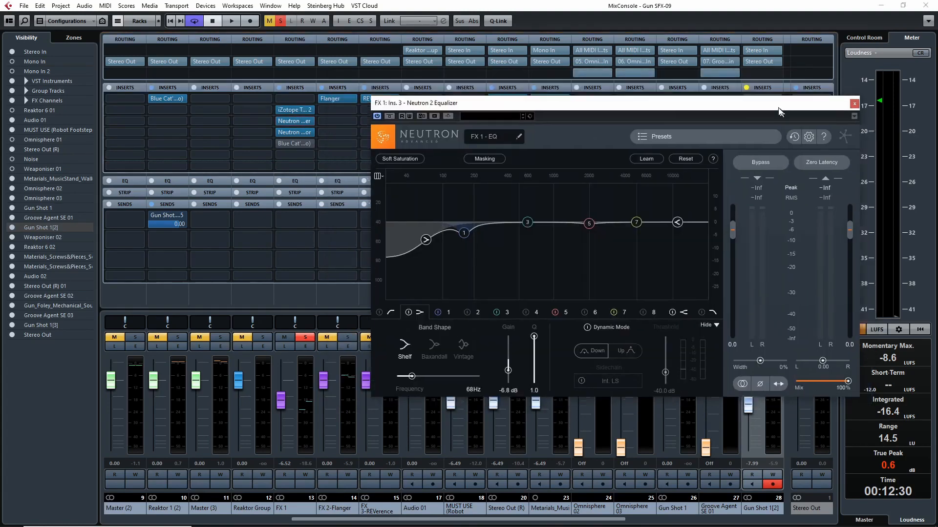
pyautogui.moveTo(779, 107); pyautogui.dragTo(762, 96)
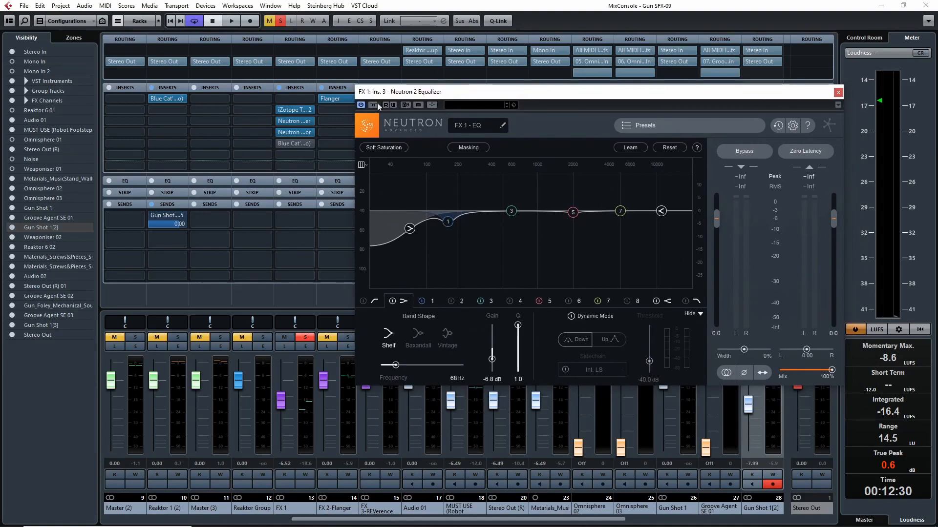
# - Bypass FX 1's Neutron 2 Equalizer and the Neutron insert below it, and re-enable the equalizer during looped playback for comparison
pyautogui.click(279, 121)
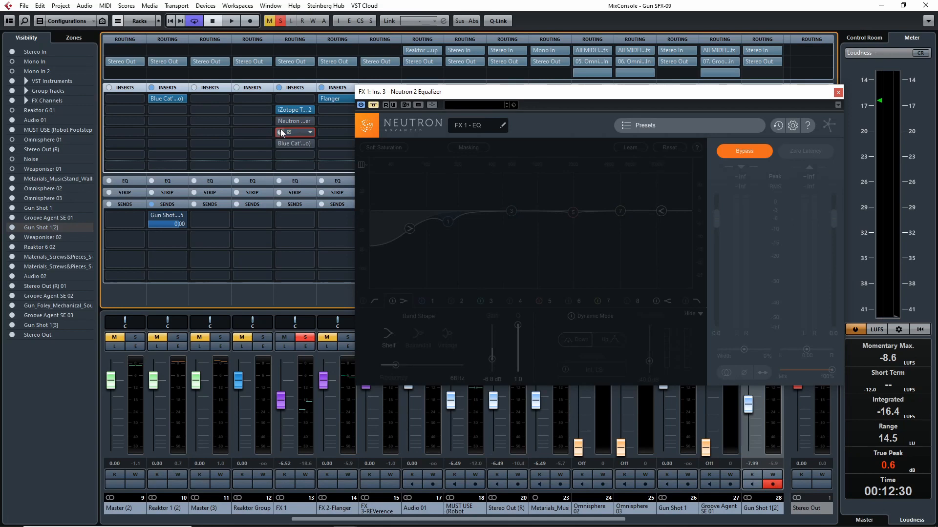
pyautogui.moveTo(281, 129); pyautogui.dragTo(285, 127)
pyautogui.press('space')
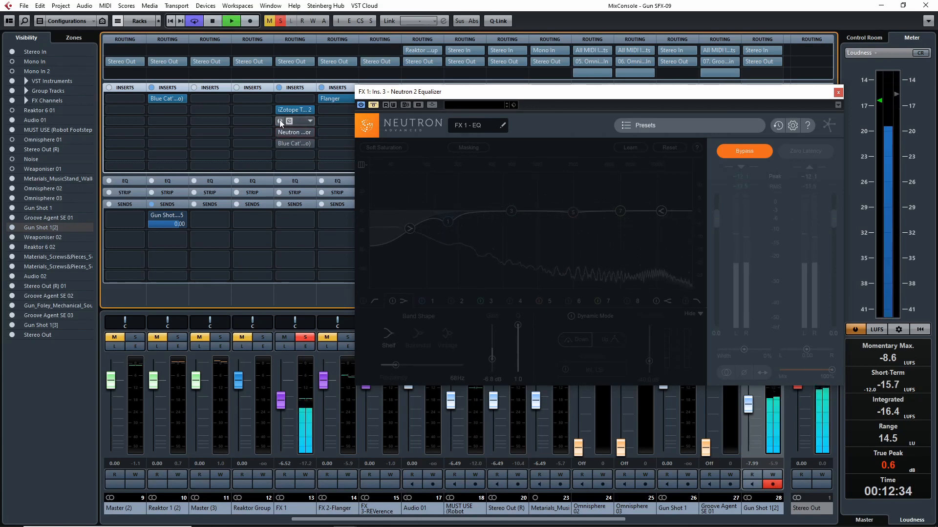
pyautogui.click(376, 105)
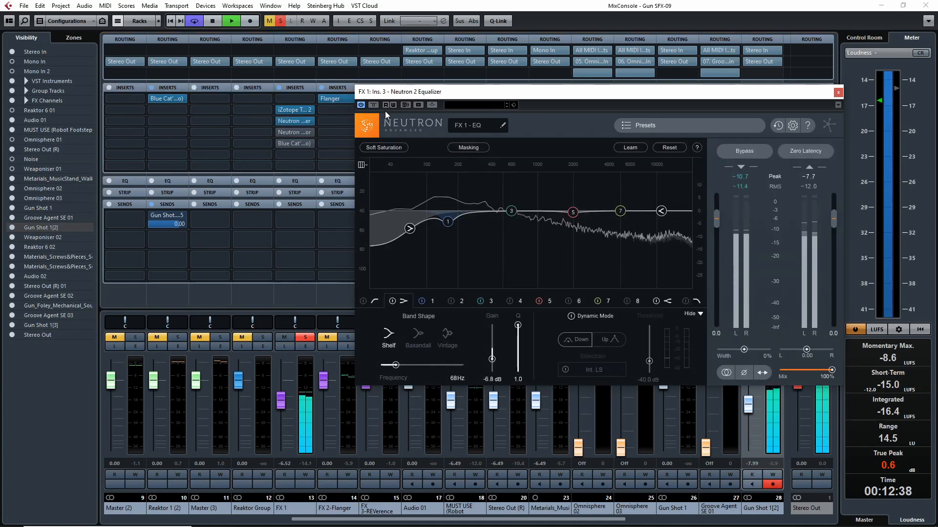
# - Re-enable FX 1's Neutron 2 Compressor insert and open its window to examine the settings
pyautogui.click(280, 130)
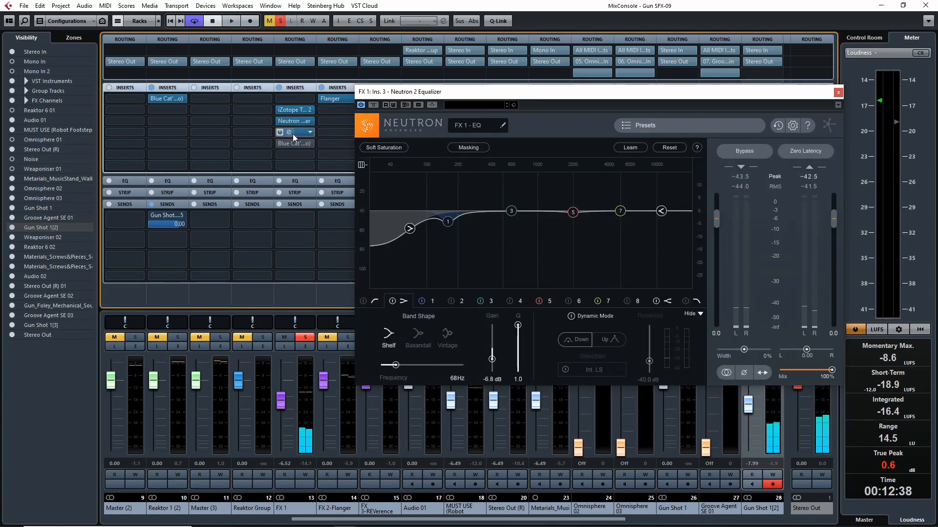
pyautogui.click(292, 133)
pyautogui.moveTo(629, 135); pyautogui.dragTo(578, 108)
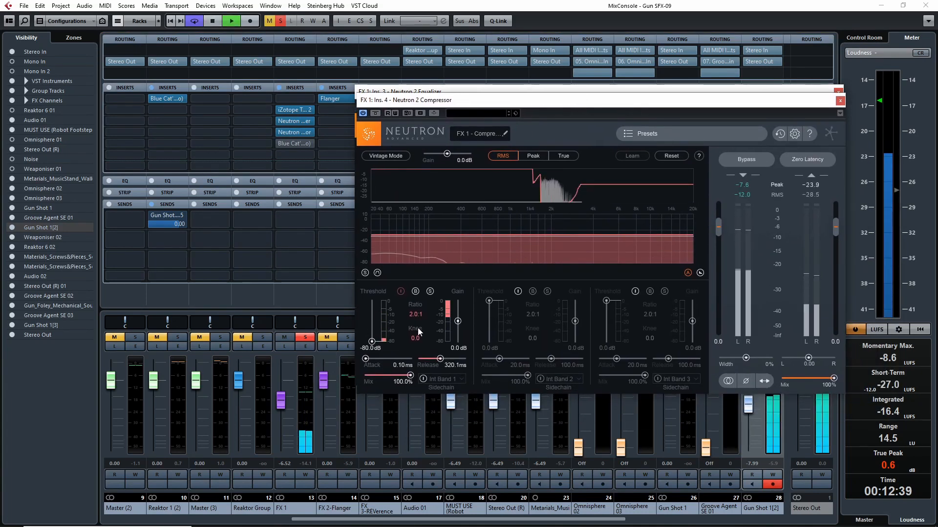
# - Audition FX 1's Neutron 2 Compressor at different thresholds during looped playback, leaving it at -80.0 dB, and close both Neutron windows
pyautogui.press('space')
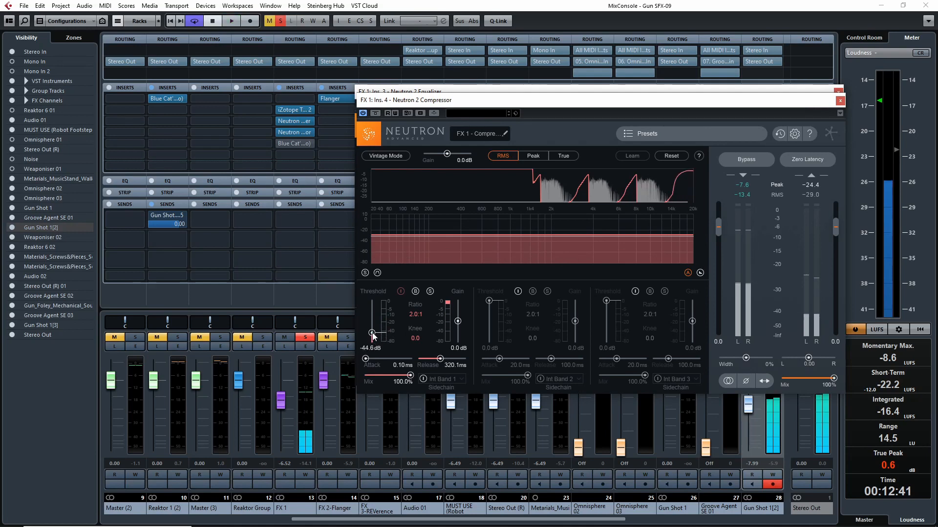
pyautogui.press('space')
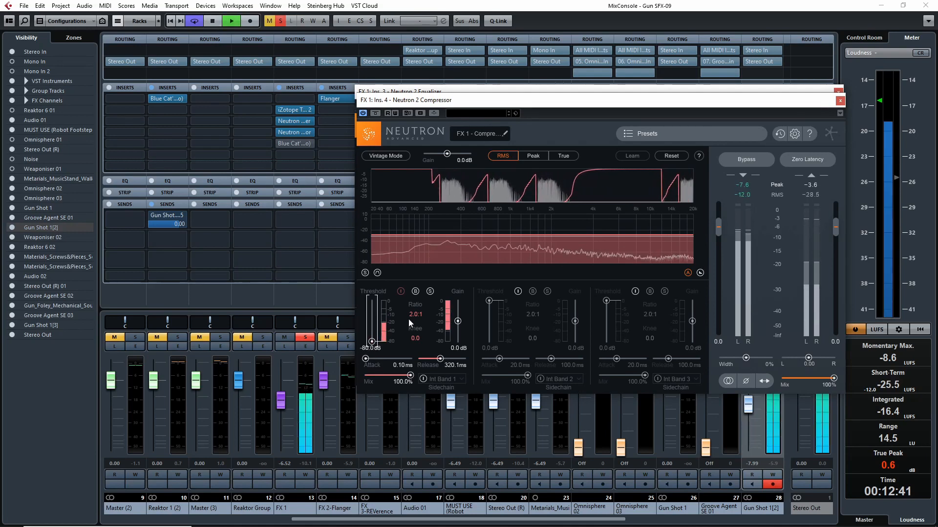
pyautogui.moveTo(372, 342); pyautogui.dragTo(377, 340)
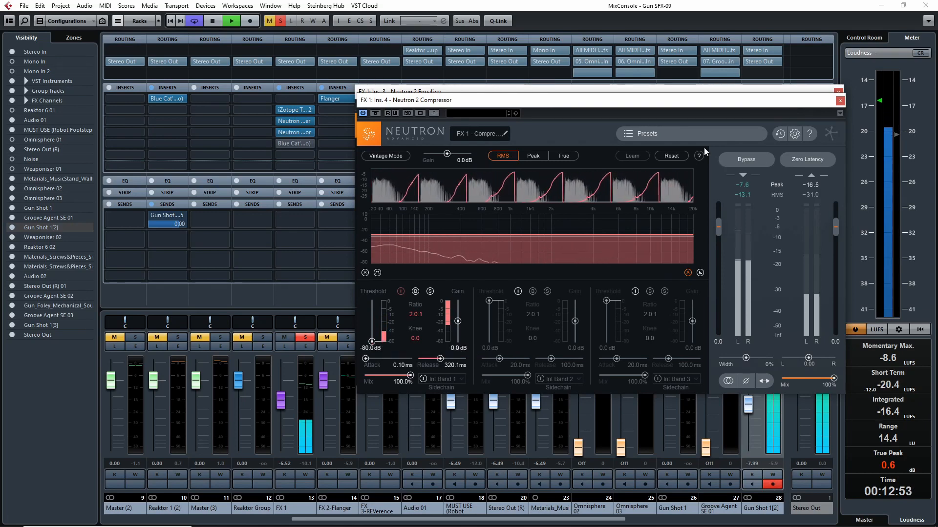
pyautogui.click(840, 100)
pyautogui.click(838, 93)
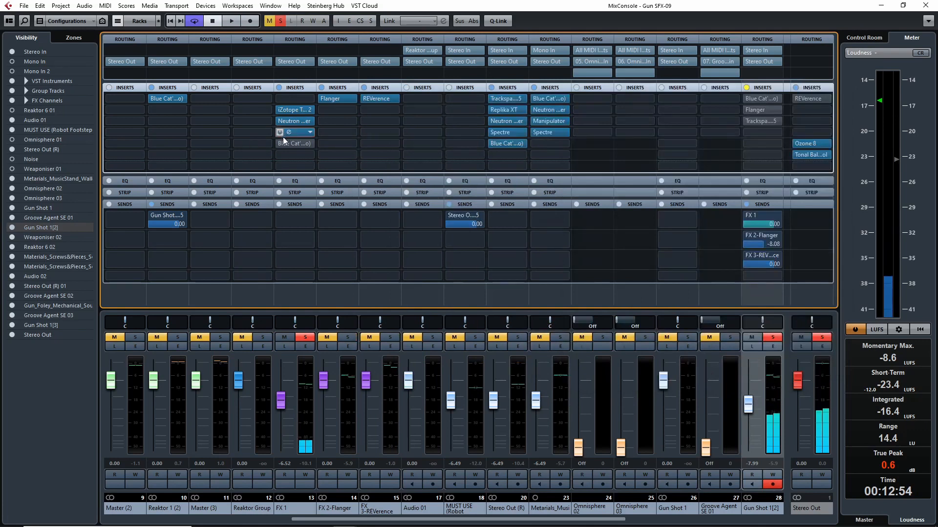
# - Solo FX 2-Flanger instead of FX 1 and open its Flanger insert to examine the settings while auditioning the loop
pyautogui.keyDown('ctrl'); pyautogui.click(348, 337); pyautogui.keyUp('ctrl')
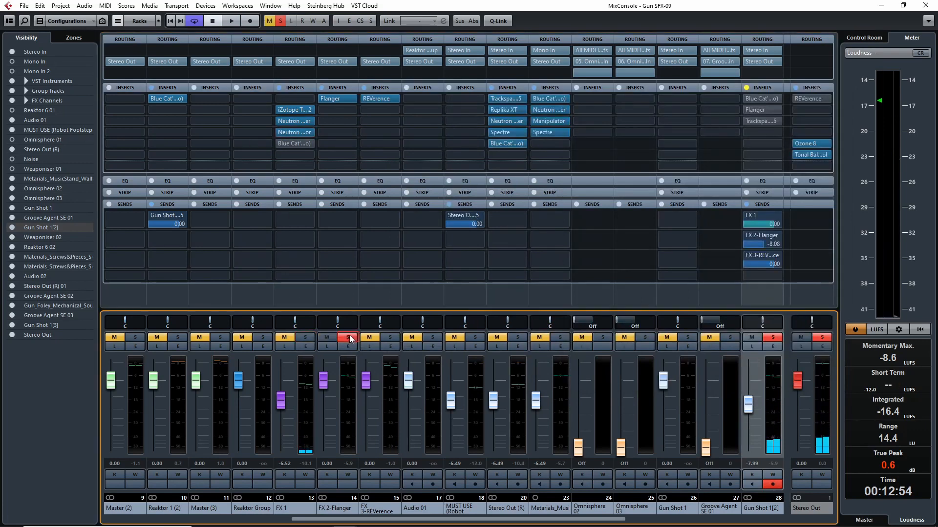
pyautogui.click(334, 99)
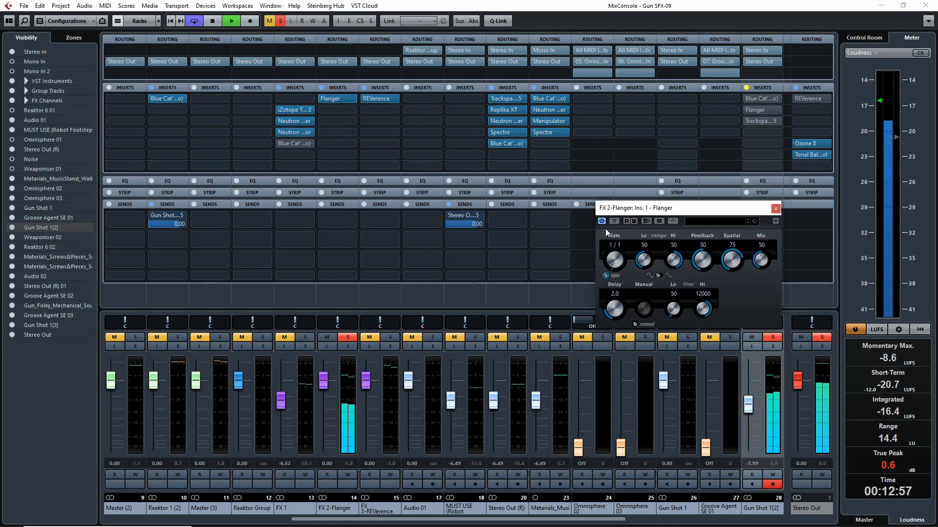
pyautogui.press('space')
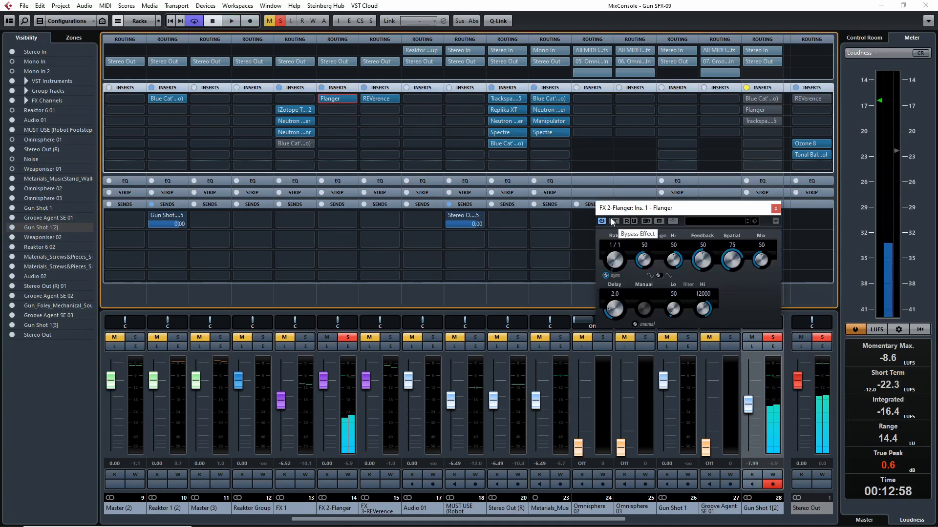
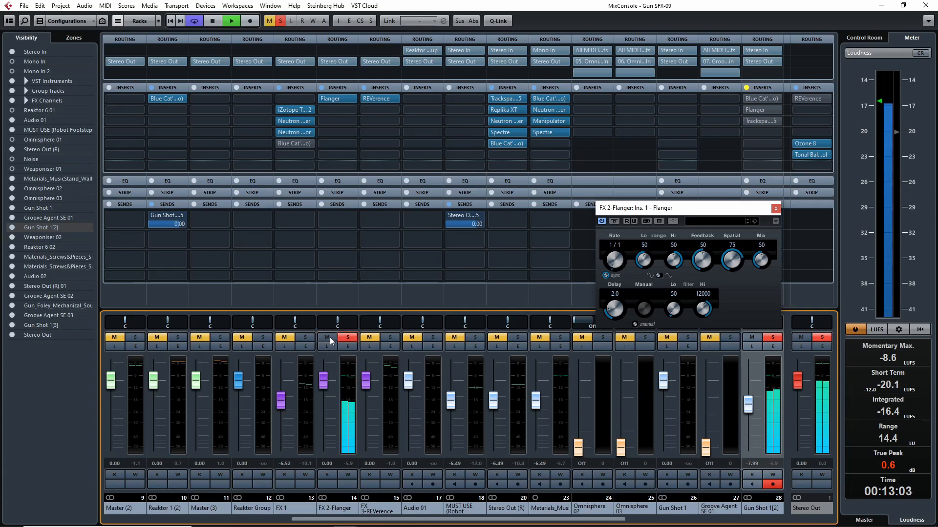
# - Pause the loop, solo FX 1 alongside FX 2-Flanger, and restart playback to hear both effect layers together
pyautogui.click(349, 339)
pyautogui.press('space')
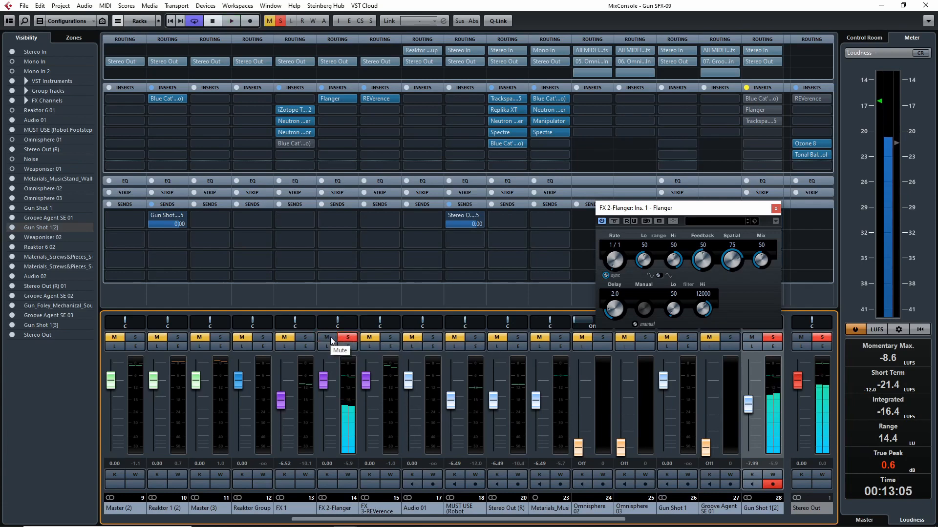
pyautogui.click(348, 338)
pyautogui.click(305, 338)
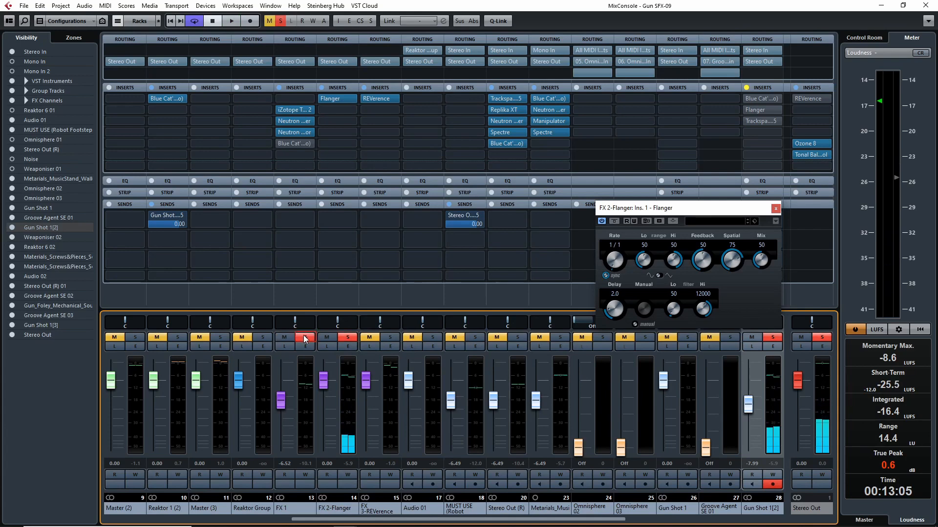
pyautogui.press('space')
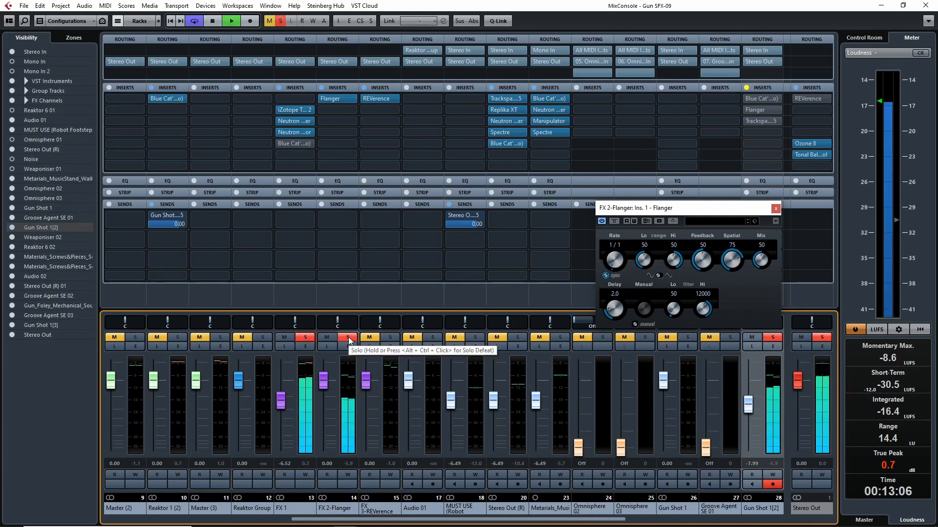
# - Toggle the solos of FX 2-Flanger and FX 1 during looped playback to compare the gunshot with and without them
pyautogui.click(346, 338)
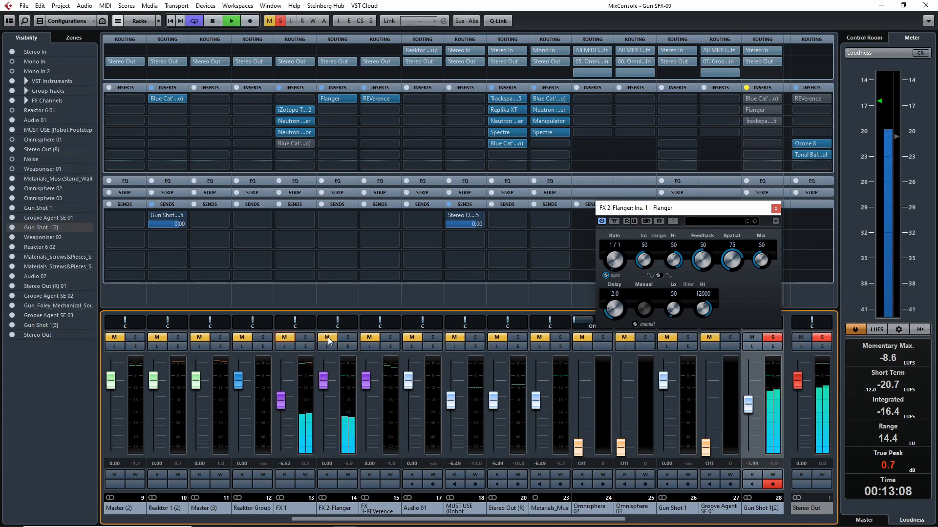
pyautogui.click(346, 338)
pyautogui.click(305, 338)
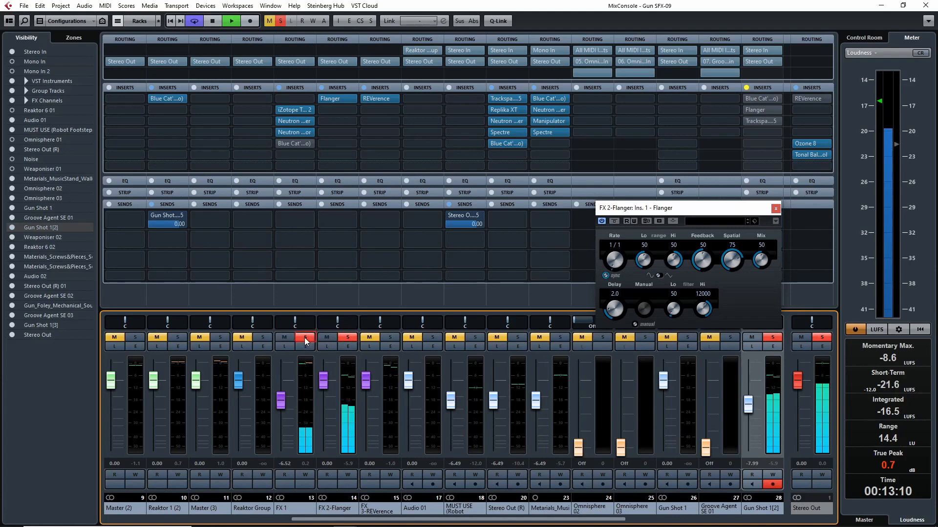
pyautogui.click(305, 337)
pyautogui.click(346, 338)
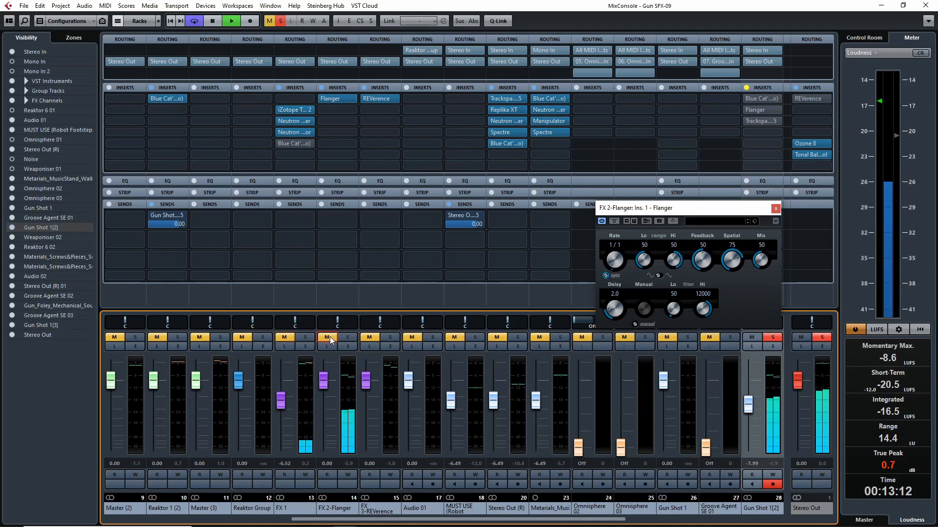
pyautogui.press('space')
# - Solo FX 1, FX 2-Flanger and FX 3-REVerence together and audition the loop
pyautogui.click(345, 338)
pyautogui.click(305, 337)
pyautogui.click(390, 337)
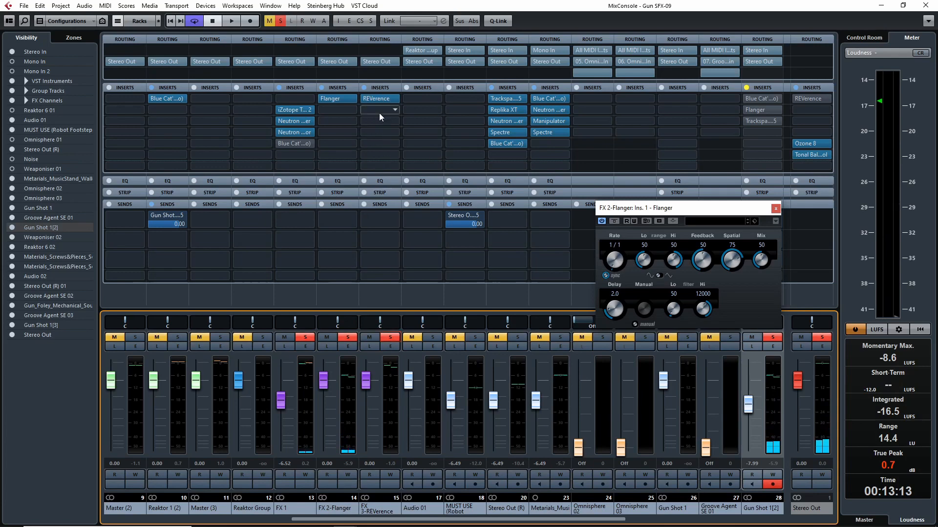
pyautogui.press('space')
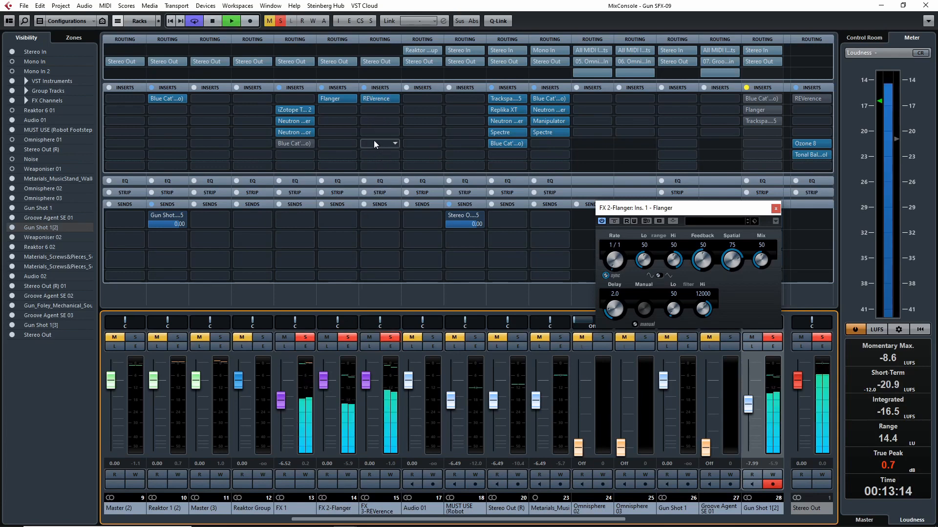
pyautogui.press('space')
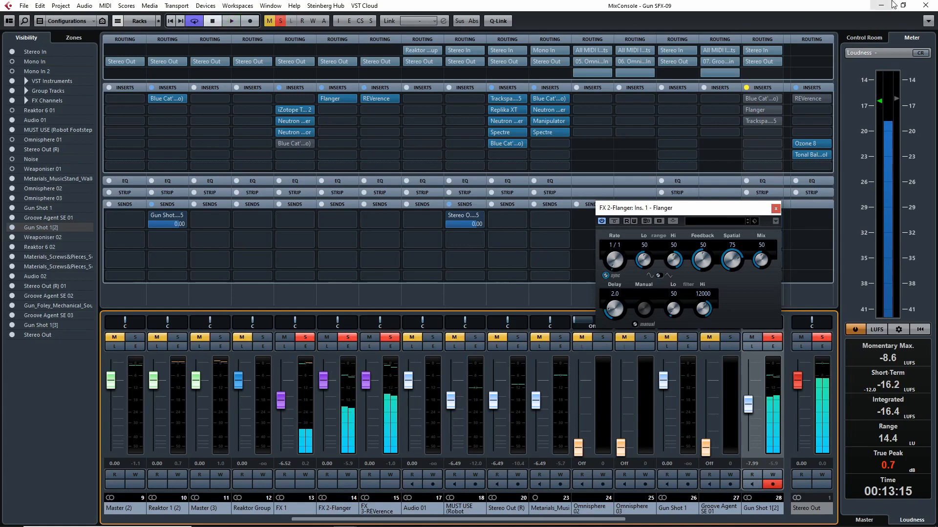
# - Close the MixConsole and the Flanger window, and place the project cursor just before the second gunshot near bar 3
pyautogui.click(920, 5)
pyautogui.moveTo(327, 56); pyautogui.dragTo(39, 79)
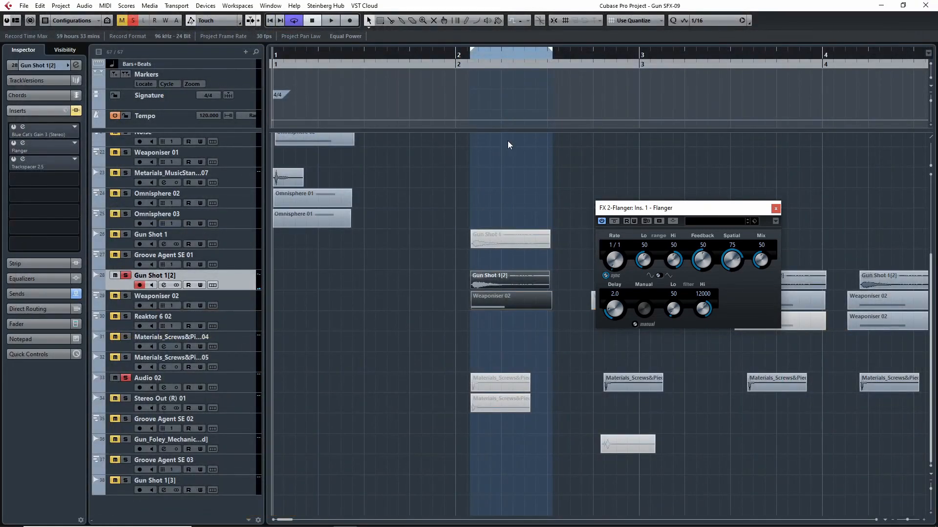
pyautogui.click(447, 61)
pyautogui.hscroll(2, 446, 177)
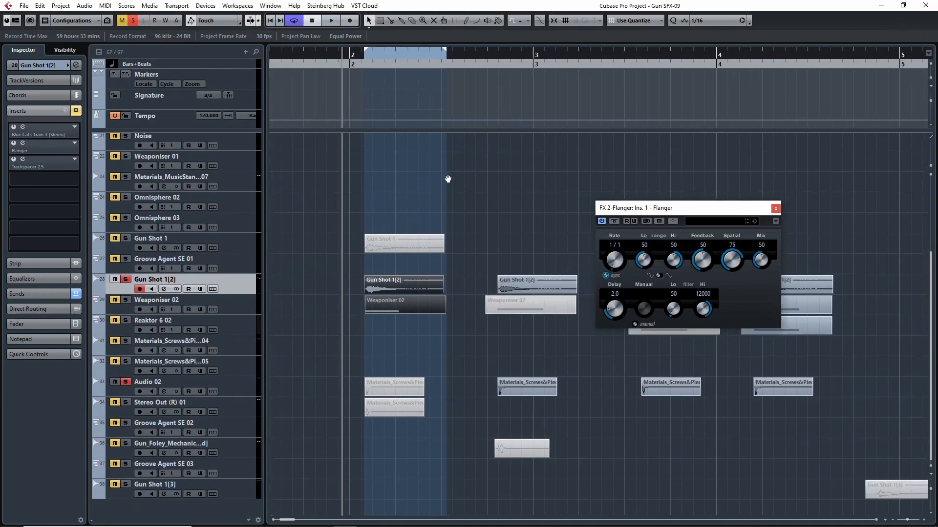
pyautogui.click(775, 209)
pyautogui.hscroll(2, 513, 182)
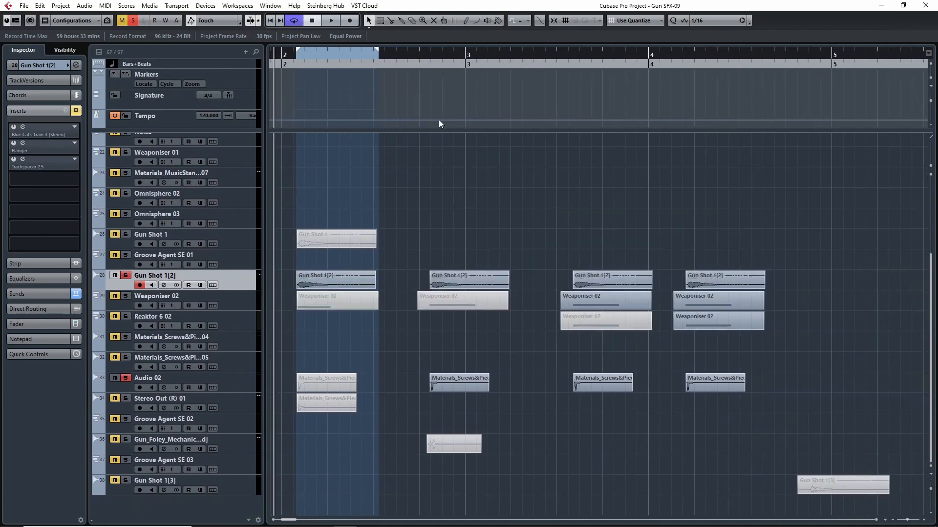
pyautogui.click(407, 63)
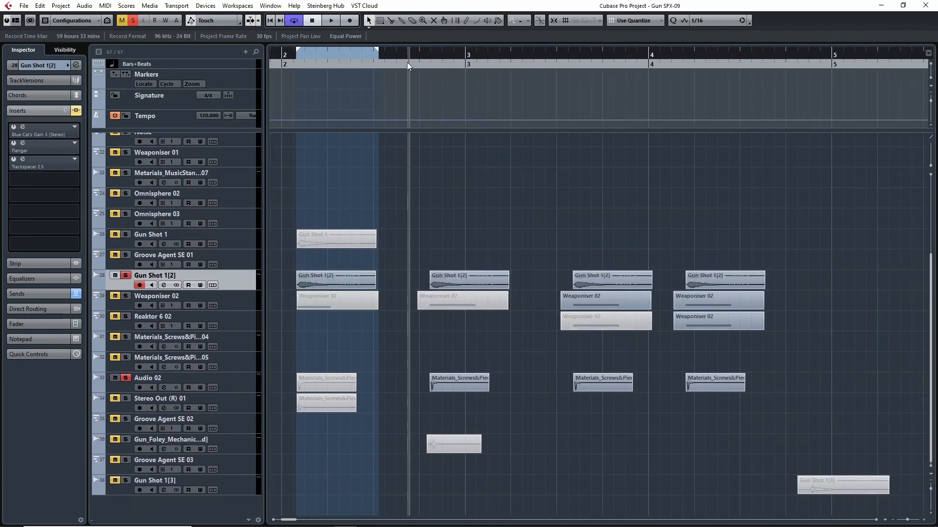
# - Clear all solos in the project, then solo and select the Audio 02 track
pyautogui.click(133, 21)
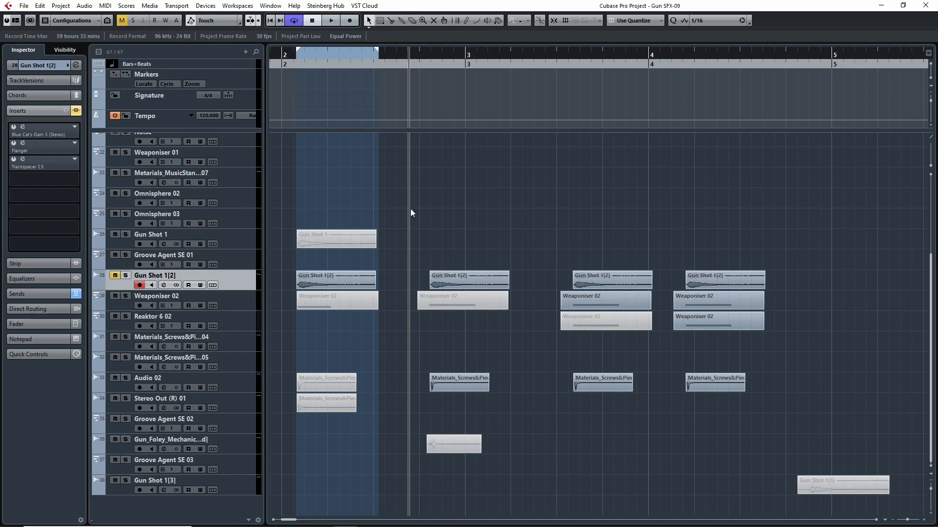
pyautogui.click(126, 378)
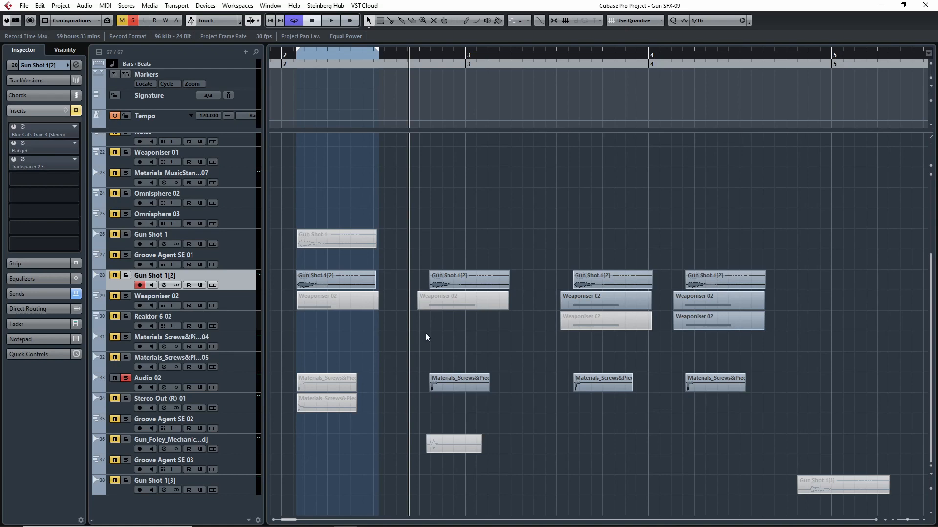
pyautogui.click(128, 392)
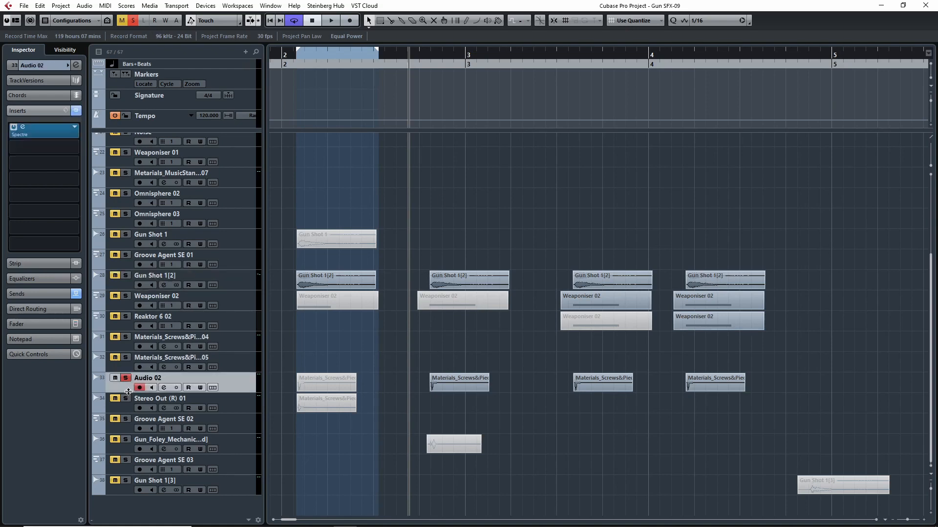
# - Bypass the inserts of Audio 02 and play its Materials_Screws event near bar 3 repeatedly to hear it dry
pyautogui.click(66, 111)
pyautogui.moveTo(435, 54); pyautogui.dragTo(423, 58)
pyautogui.press('space')
pyautogui.press('space')
pyautogui.click(419, 63)
pyautogui.press('space')
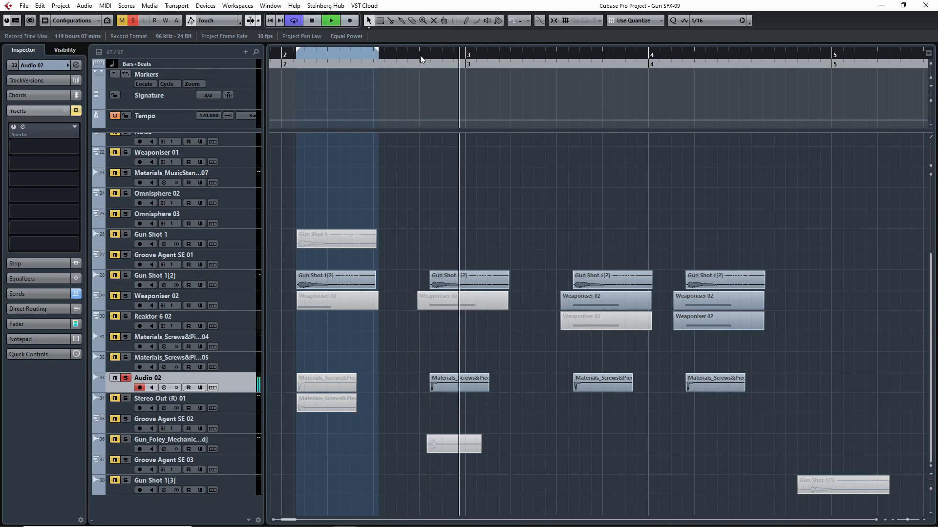
pyautogui.press('space')
pyautogui.click(418, 56)
pyautogui.press('space')
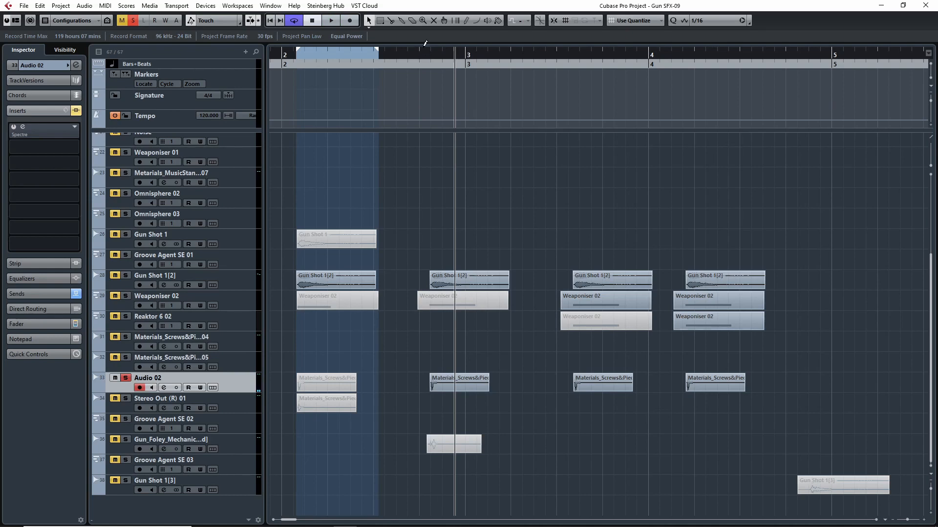
pyautogui.moveTo(418, 49); pyautogui.dragTo(418, 66)
pyautogui.press('space')
pyautogui.press('space')
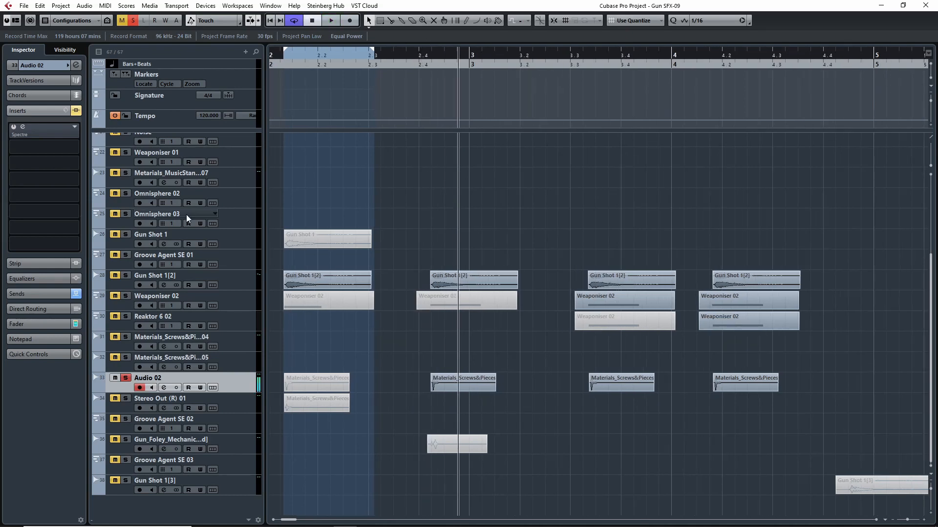
# - Re-enable the inserts of Audio 02, open its Spectre insert to examine the settings, and play the event with processing
pyautogui.click(76, 112)
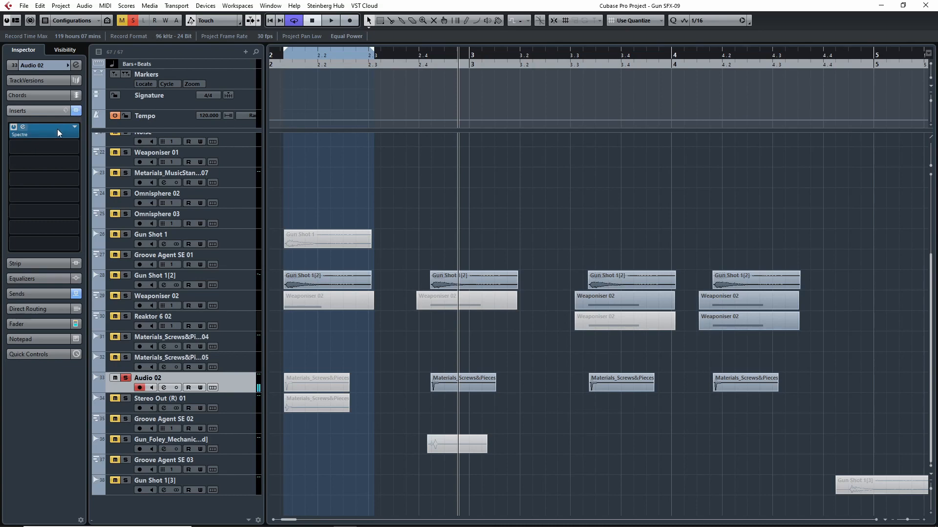
pyautogui.click(57, 129)
pyautogui.moveTo(503, 122); pyautogui.dragTo(713, 102)
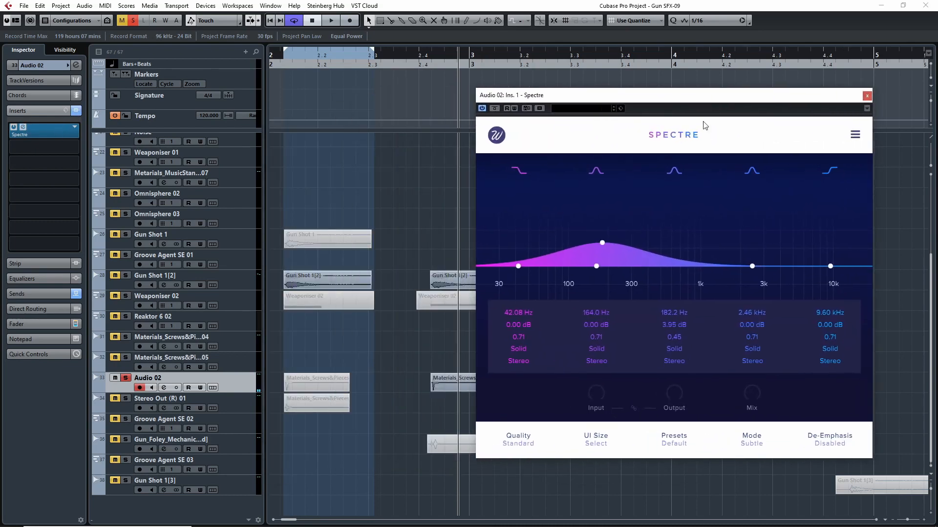
pyautogui.click(416, 58)
pyautogui.press('space')
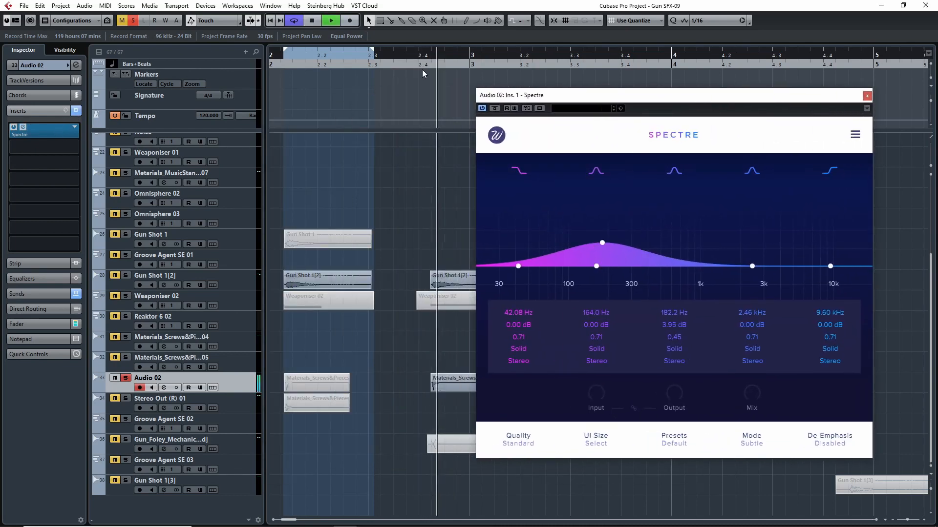
pyautogui.press('space')
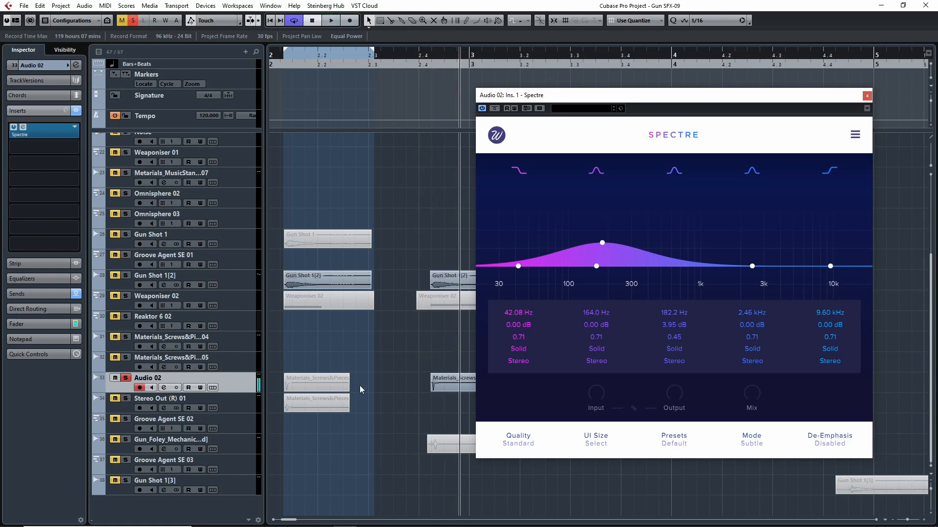
# - Loop the Audio 02 event near bar 3, compare it with Spectre bypassed and active, then unsolo the track and close Spectre
pyautogui.press('p')
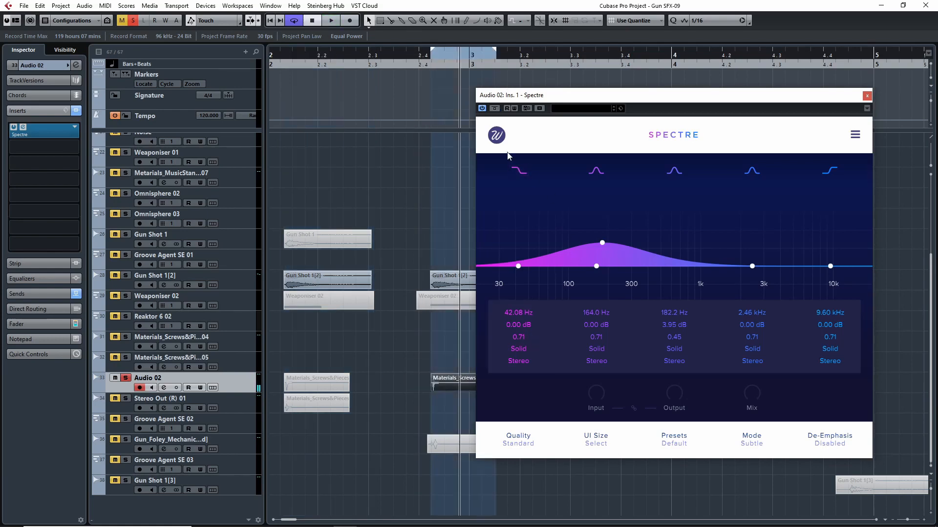
pyautogui.click(496, 109)
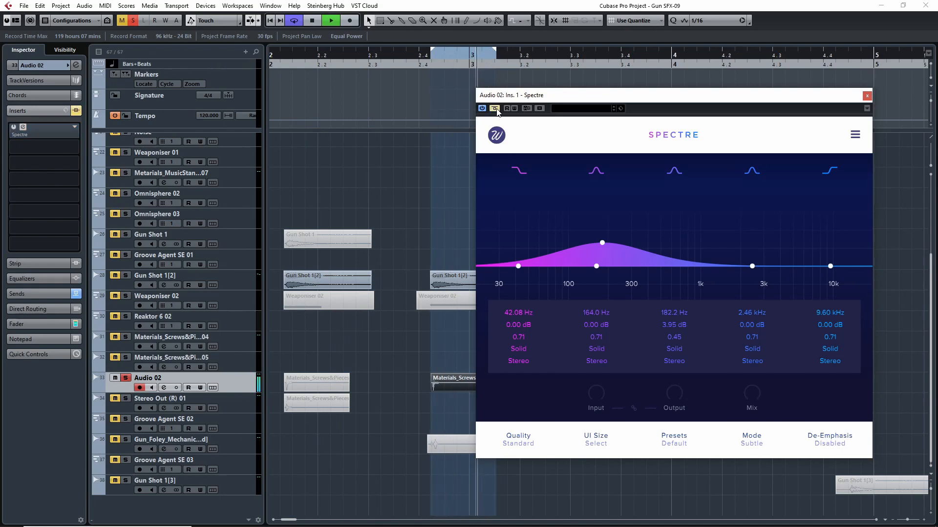
pyautogui.click(495, 109)
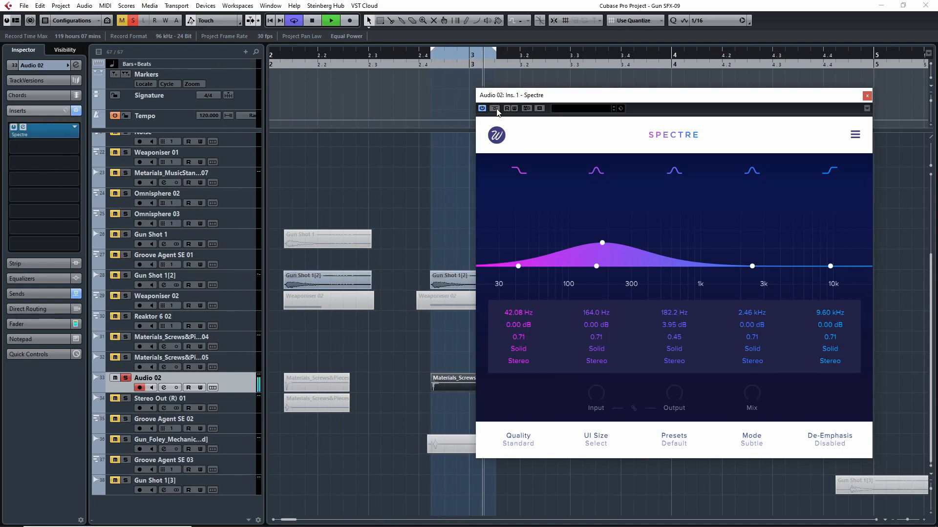
pyautogui.click(126, 378)
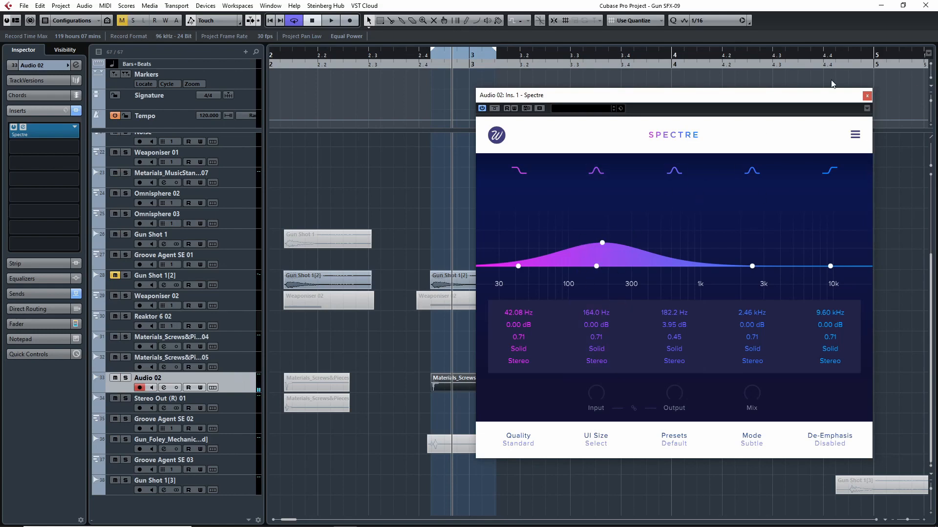
pyautogui.click(867, 96)
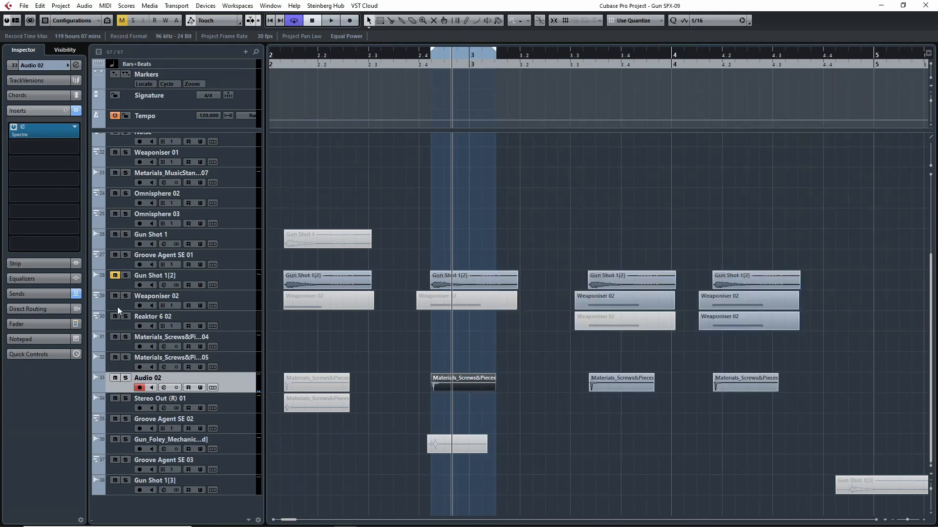
# - Solo Gun Shot 1[2] together with Audio 02 and audition both layers from about beat 2.4 with cycle on and off
pyautogui.click(126, 276)
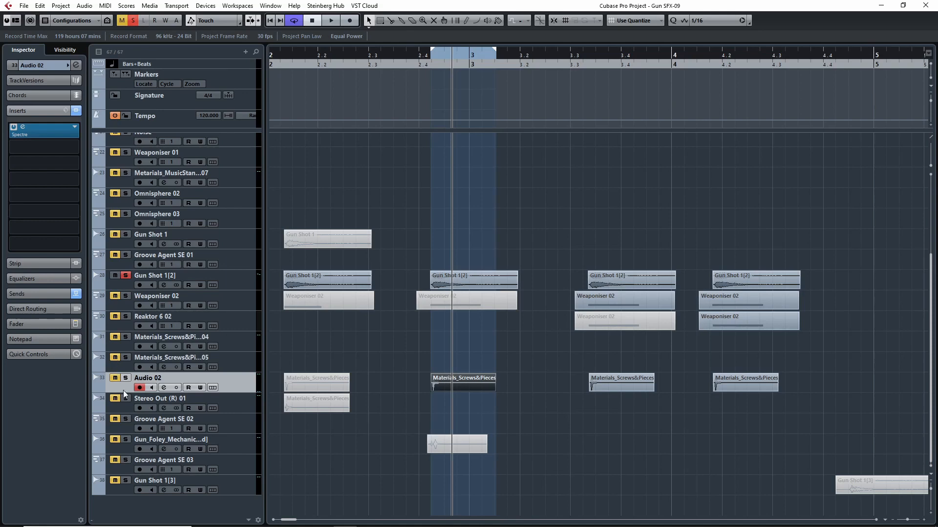
pyautogui.click(419, 66)
pyautogui.click(297, 20)
pyautogui.press('space')
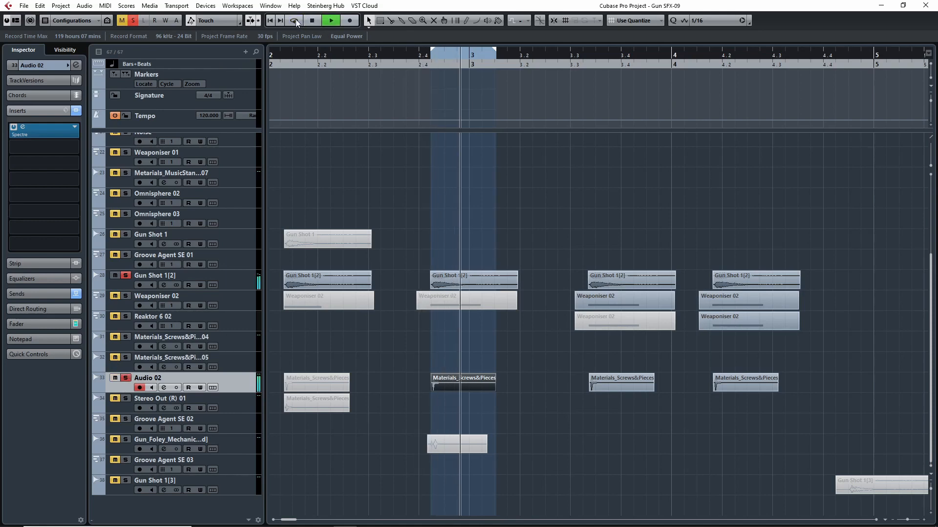
pyautogui.click(297, 20)
pyautogui.press('space')
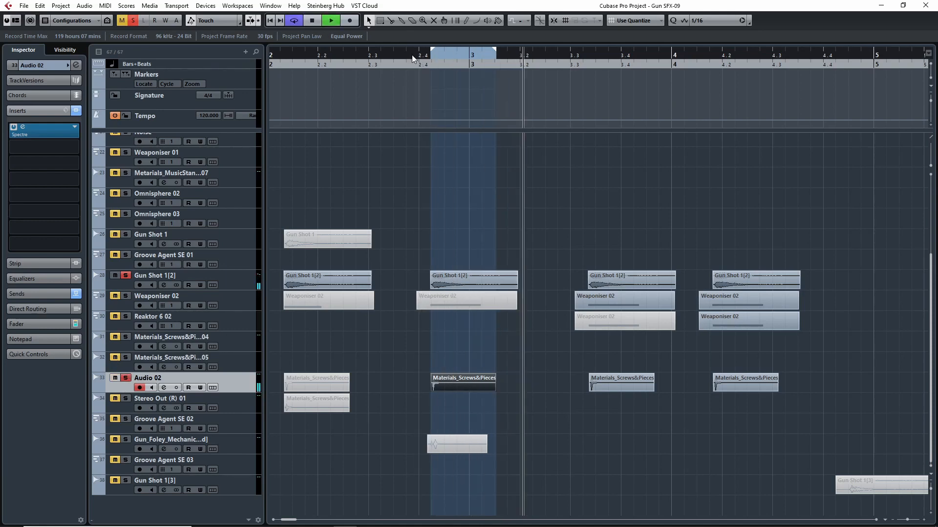
pyautogui.click(422, 59)
pyautogui.click(420, 58)
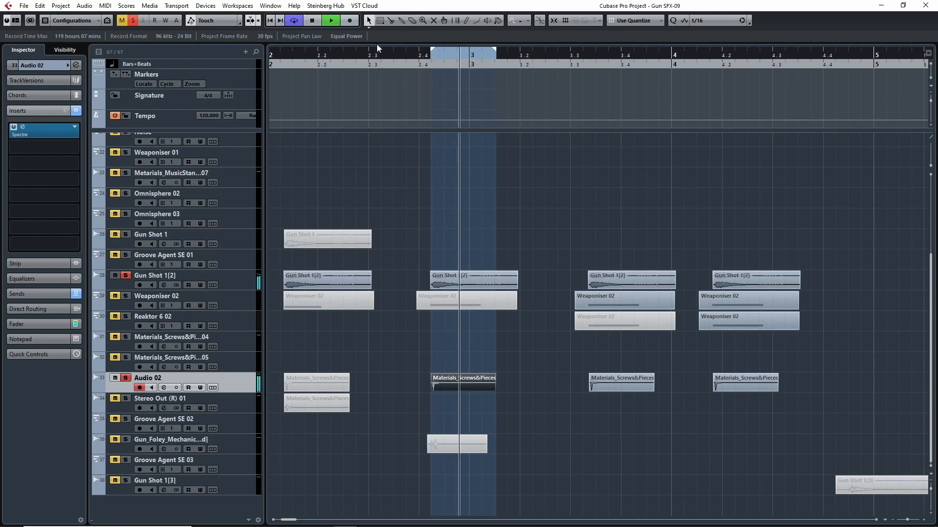
pyautogui.press('space')
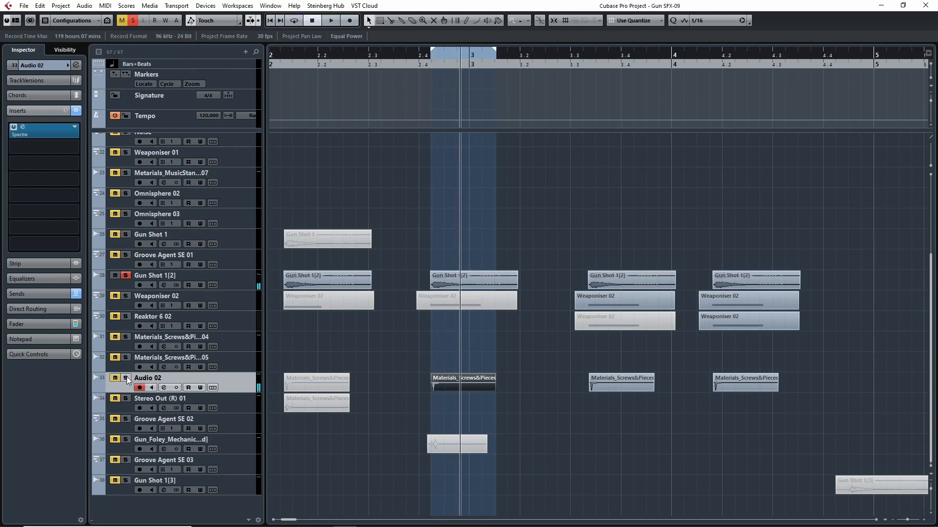
# - Play Gun Shot 1[2] without Audio 02 from before beat 2.4, and solo Audio 02 again during playback for comparison
pyautogui.click(414, 64)
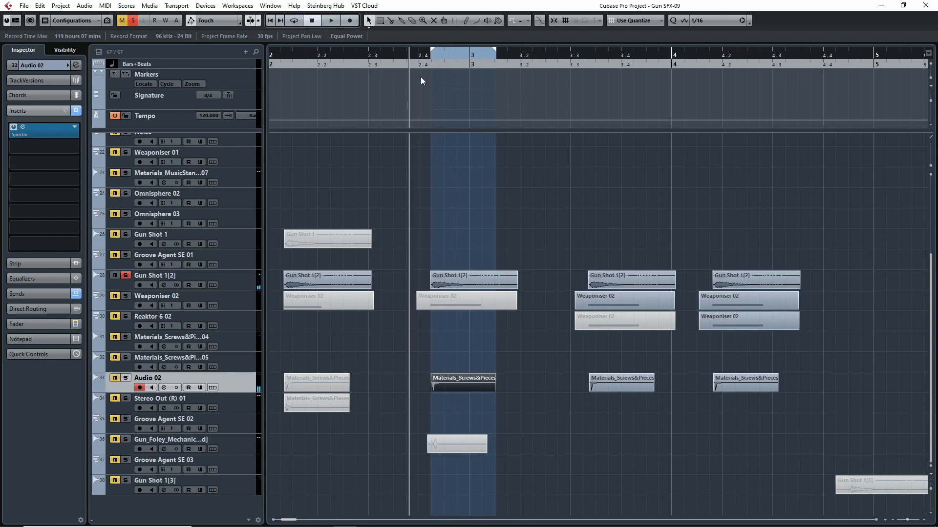
pyautogui.press('space')
pyautogui.click(126, 379)
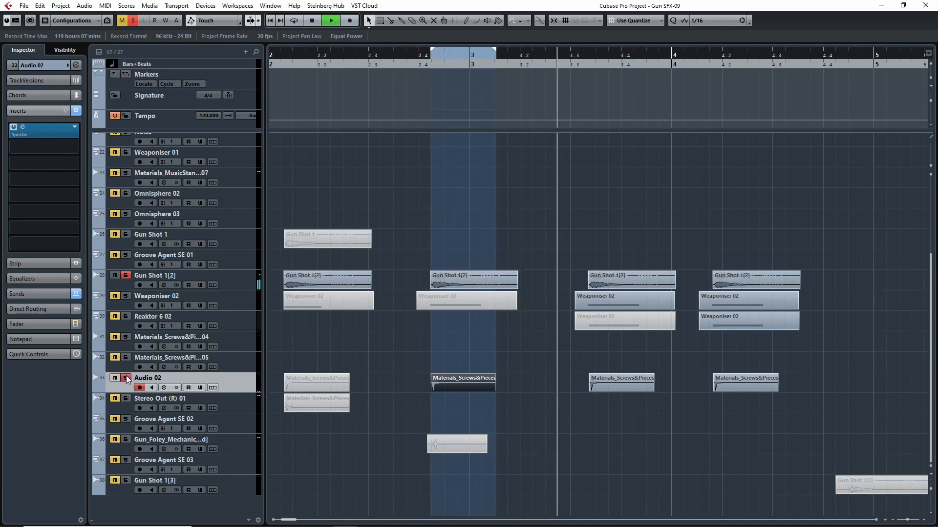
# - Set the cycle range around the Gun Shot 1[2], Weaponiser 02 and Audio 02 events near bar 3 and play it looped
pyautogui.press('space')
pyautogui.click(416, 60)
pyautogui.moveTo(413, 167); pyautogui.dragTo(498, 397)
pyautogui.press('p')
pyautogui.click(295, 21)
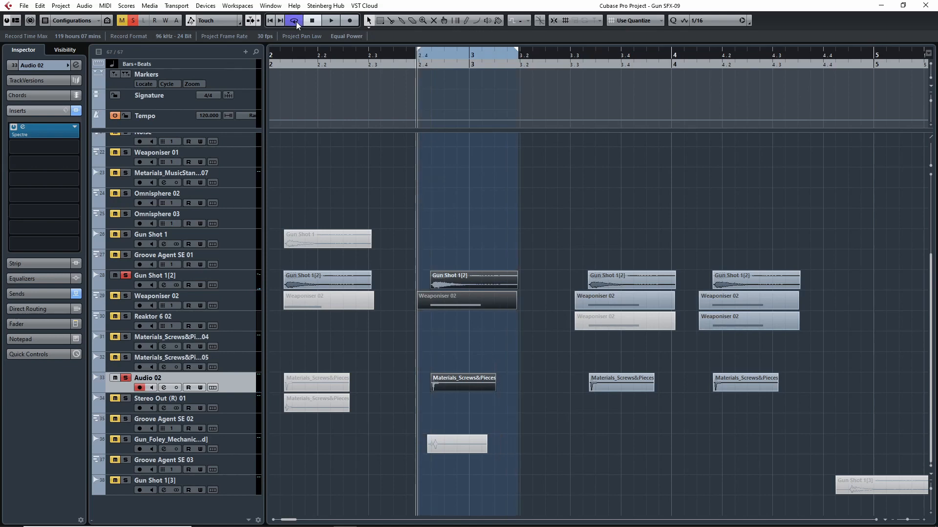
pyautogui.press('space')
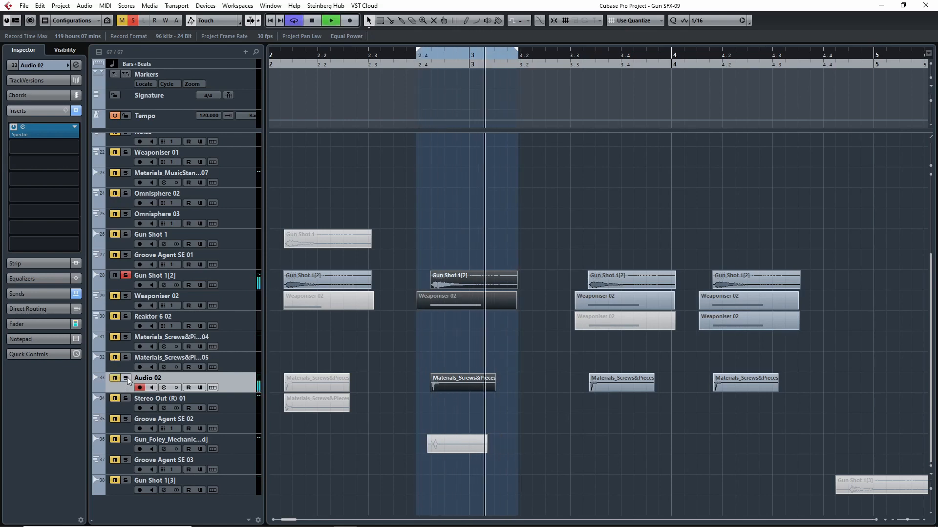
# - Compare the looped gun shot with and without the Audio 02 layer by toggling that track's solo, ending with it soloed
pyautogui.click(126, 378)
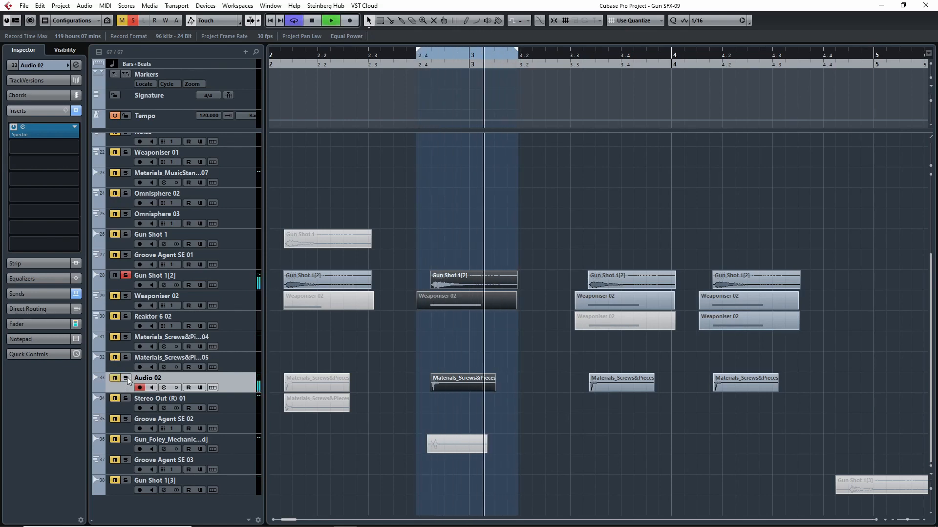
pyautogui.click(125, 378)
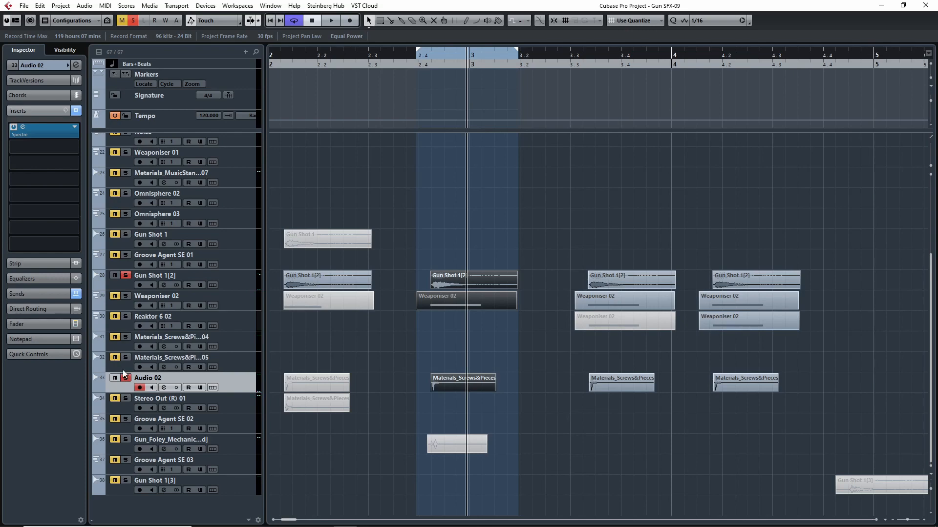
pyautogui.click(126, 378)
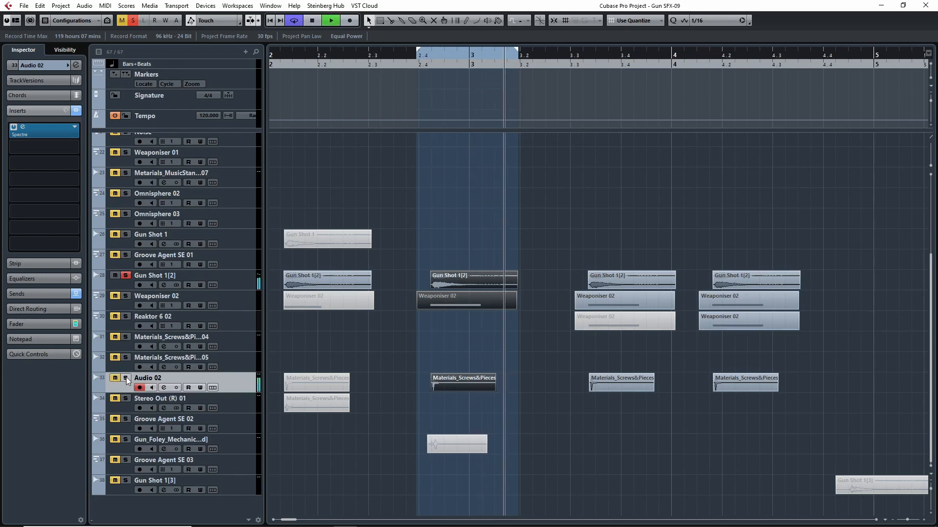
pyautogui.click(126, 378)
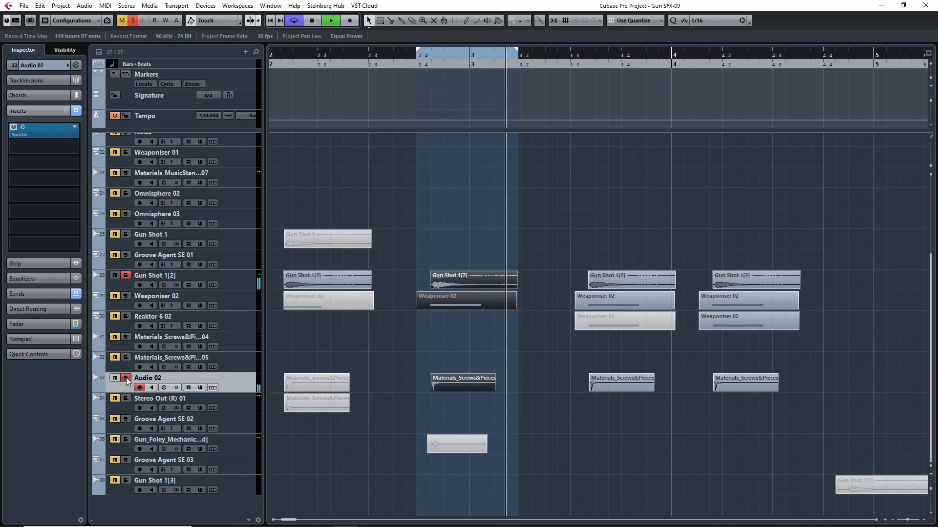
pyautogui.press('space')
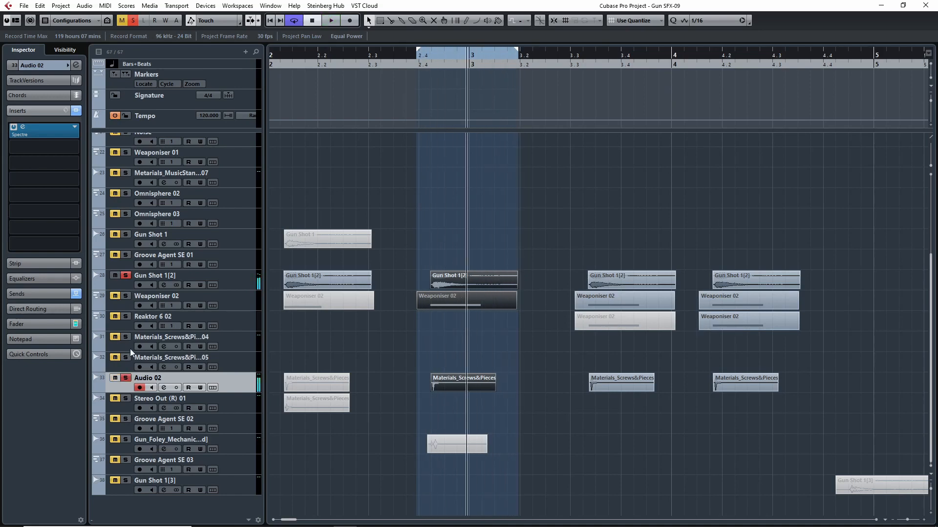
# - Solo only Weaponiser 02 and set the cycle range to its upper event between beat 3.3 and bar 4
pyautogui.hscroll(5, 500, 361)
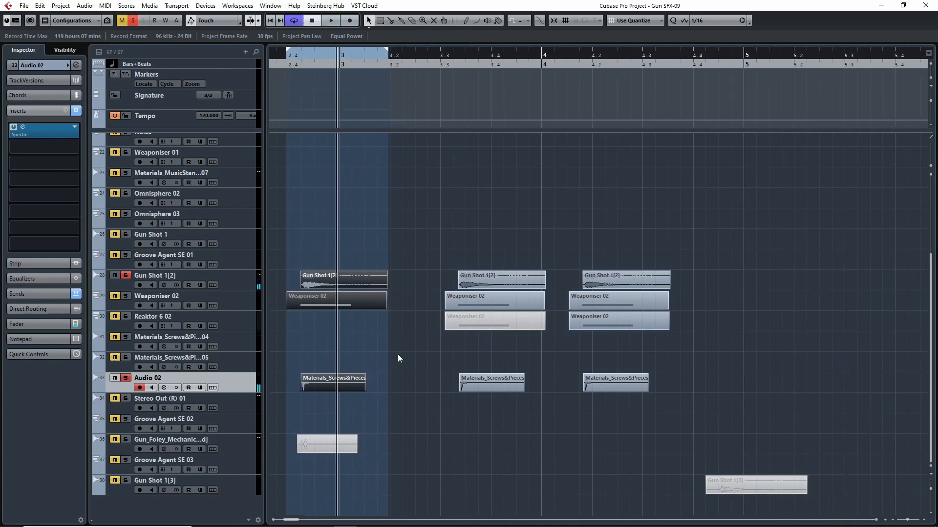
pyautogui.click(130, 309)
pyautogui.hscroll(3, 435, 374)
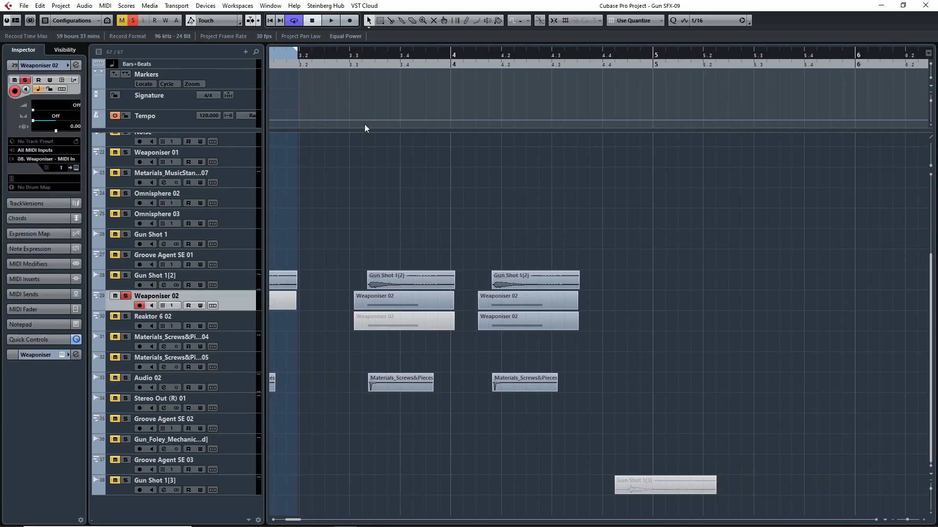
pyautogui.press('space')
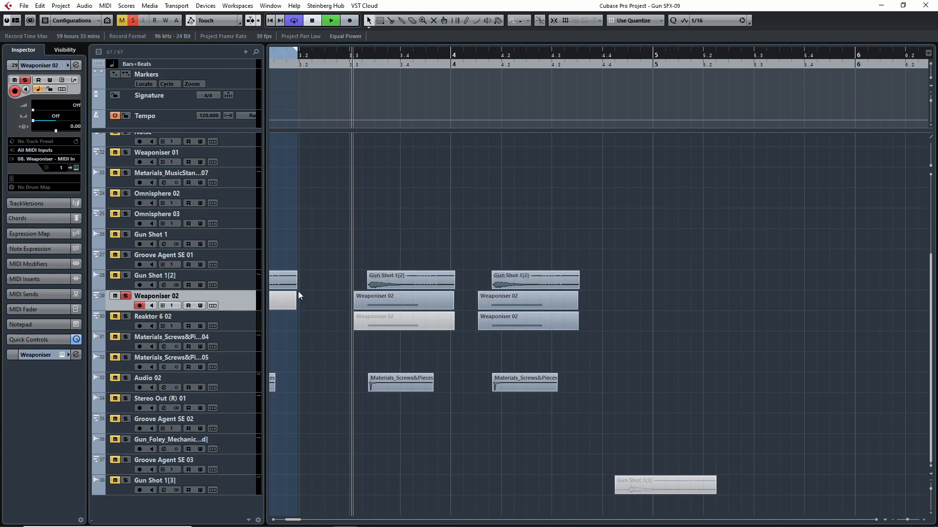
pyautogui.press('space')
pyautogui.click(410, 300)
pyautogui.press('p')
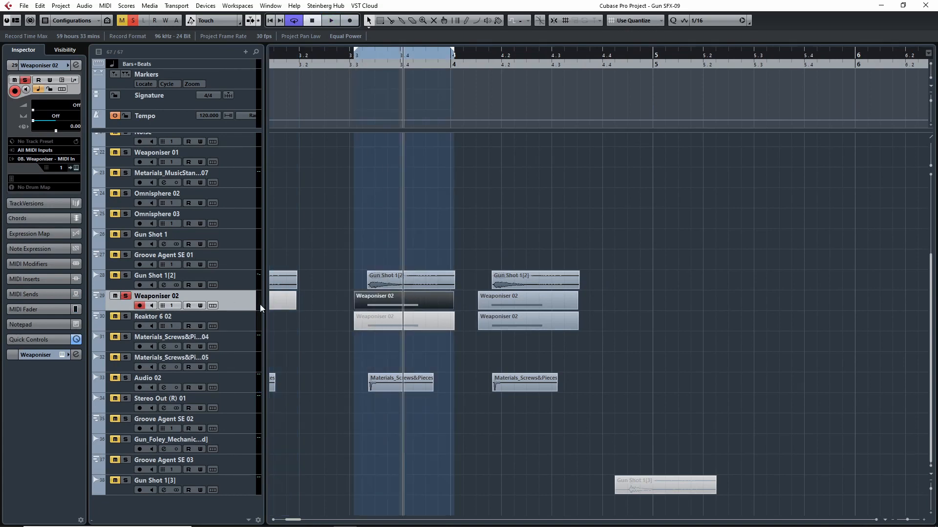
# - Show the audio inserts of Weaponiser 02 and audition its event from beat 3.3 with processing active
pyautogui.click(42, 351)
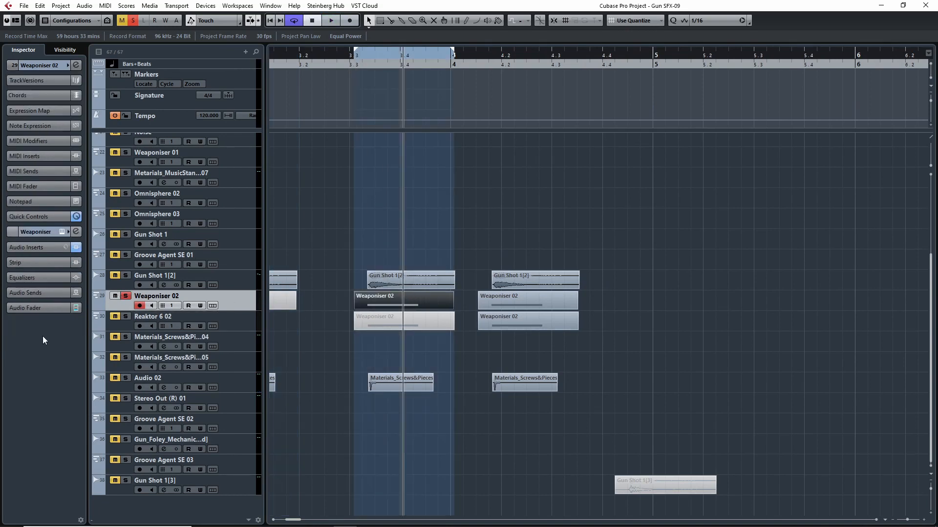
pyautogui.click(50, 247)
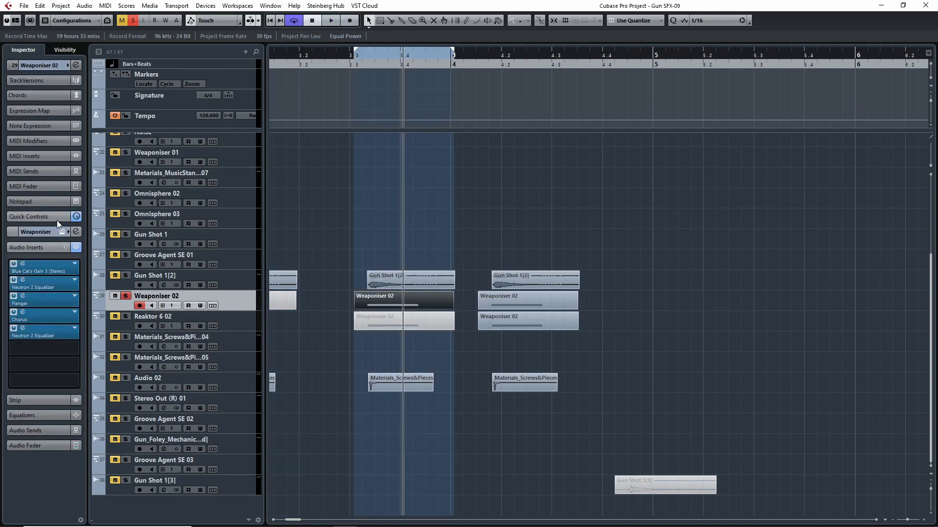
pyautogui.click(355, 62)
pyautogui.press('space')
pyautogui.press('space')
pyautogui.click(353, 63)
# - Bypass all audio inserts of Weaponiser 02 and play its event repeatedly from beat 3.3 to hear the dry sound
pyautogui.press('space')
pyautogui.press('space')
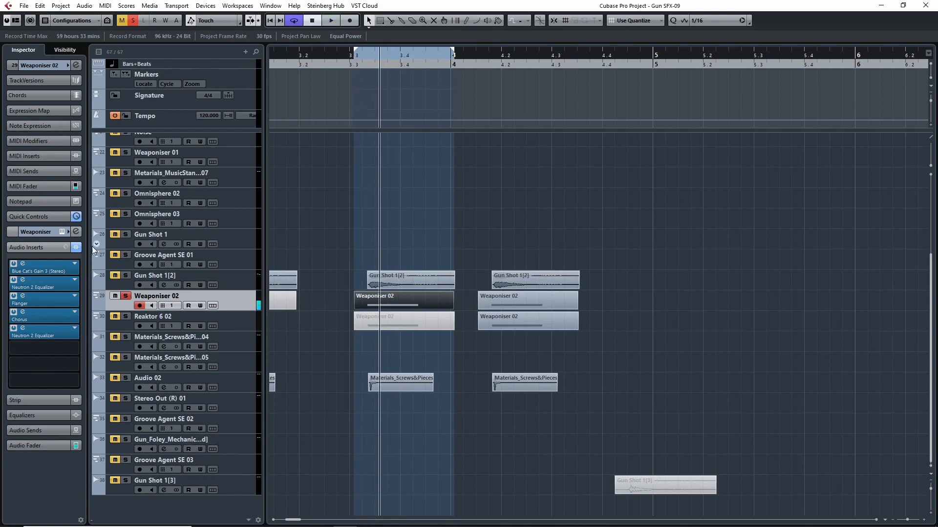
pyautogui.click(77, 247)
pyautogui.click(350, 59)
pyautogui.press('space')
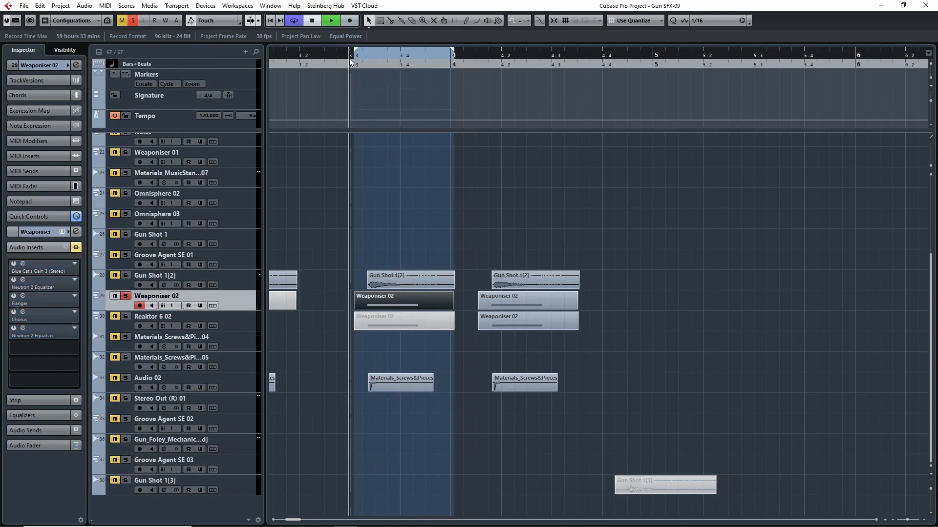
pyautogui.press('space')
pyautogui.press('space')
pyautogui.press('space')
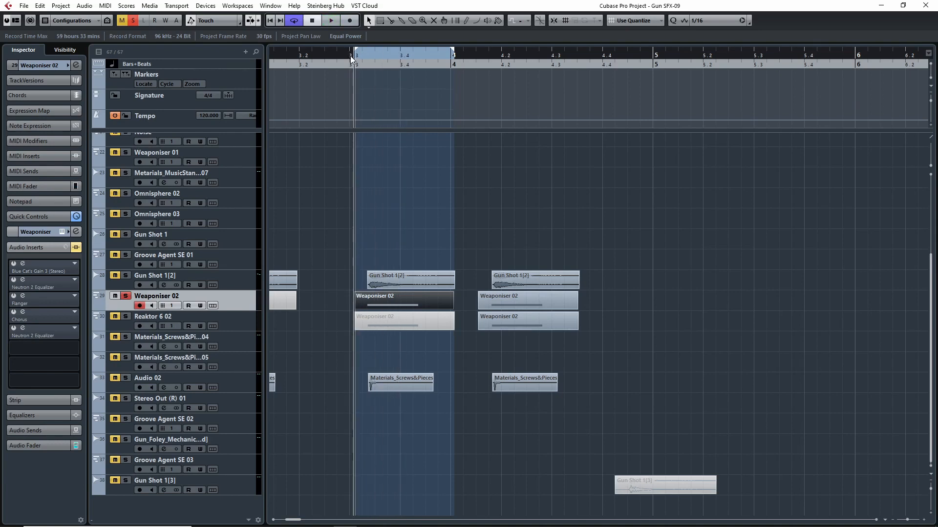
pyautogui.press('space')
pyautogui.press('space')
pyautogui.click(350, 56)
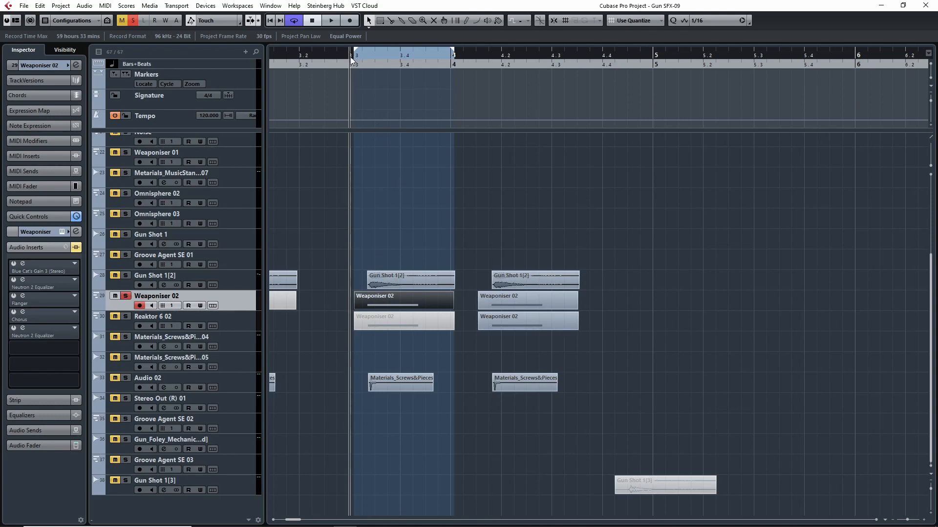
pyautogui.press('space')
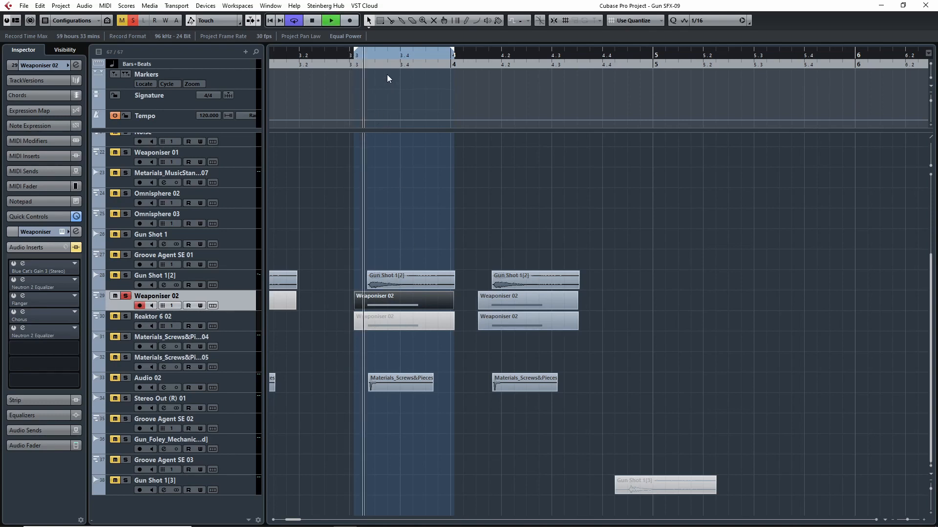
pyautogui.moveTo(347, 56); pyautogui.dragTo(349, 59)
pyautogui.press('space')
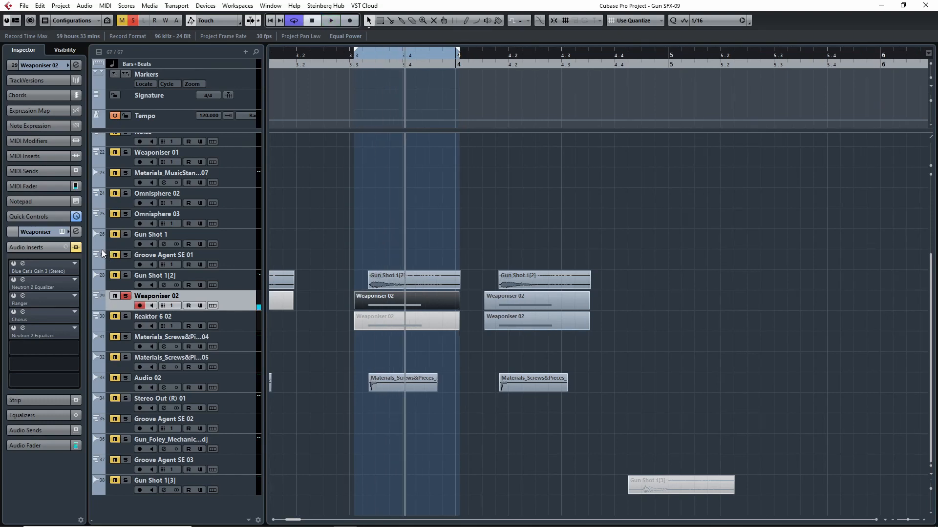
# - Examine the Neutron 2 Equalizer in insert slot 2, then play the Weaponiser 02 event with only that insert active
pyautogui.click(23, 280)
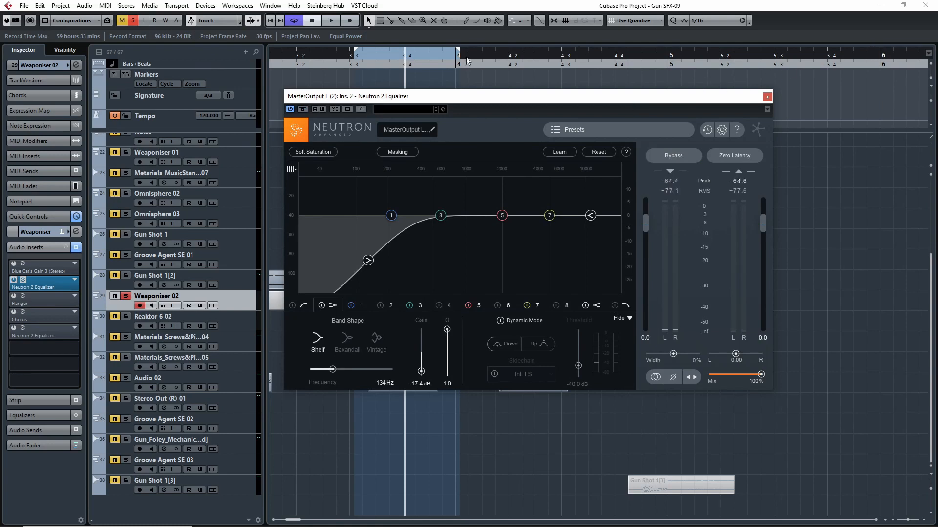
pyautogui.click(767, 97)
pyautogui.click(353, 65)
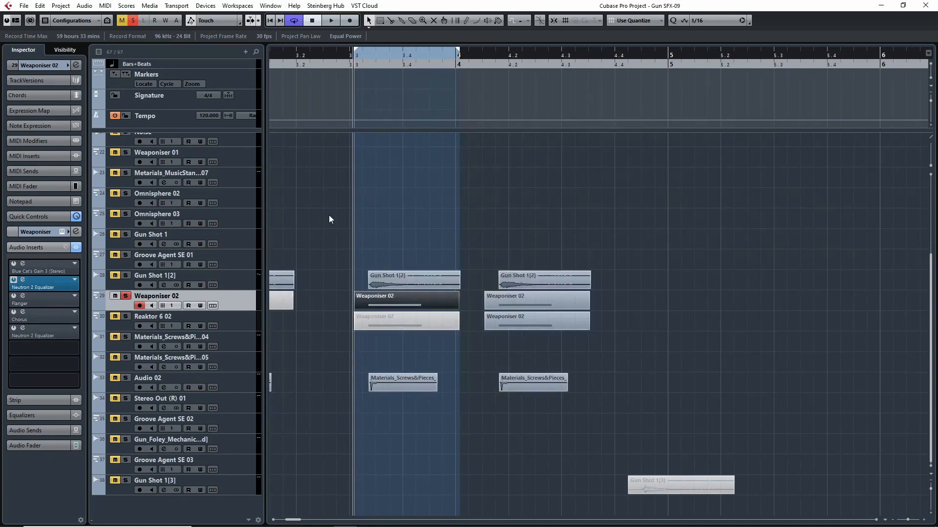
pyautogui.press('space')
pyautogui.press('space')
# - Activate the Flanger insert and examine its settings during playback, then add the Chorus insert for another listen
pyautogui.click(14, 296)
pyautogui.click(18, 300)
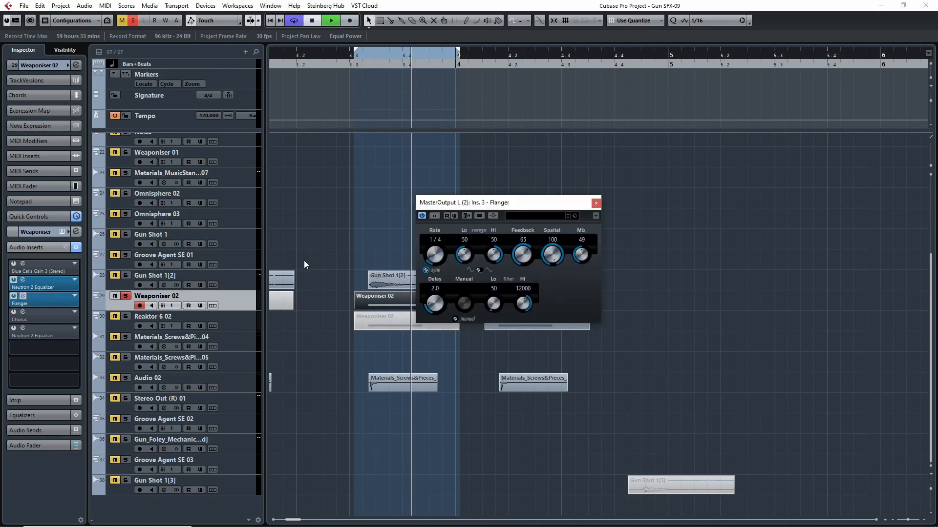
pyautogui.press('space')
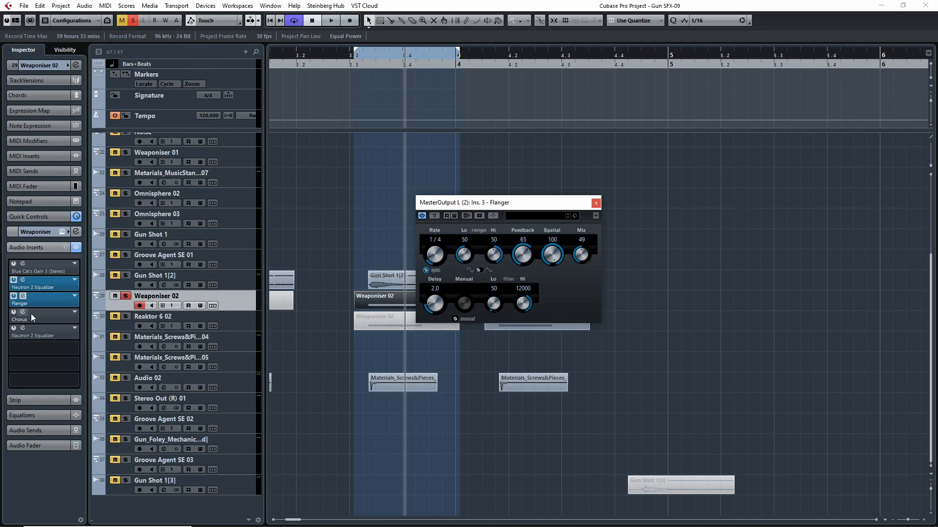
pyautogui.click(16, 311)
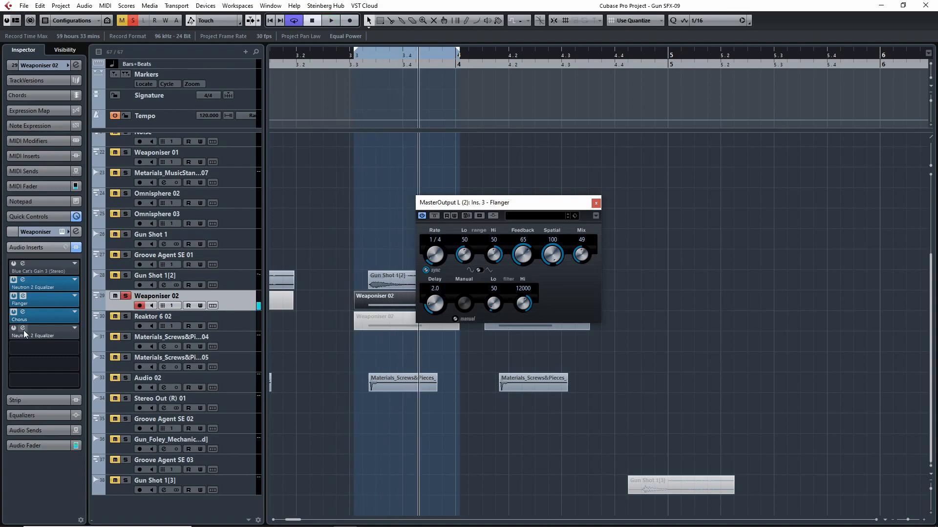
pyautogui.click(596, 203)
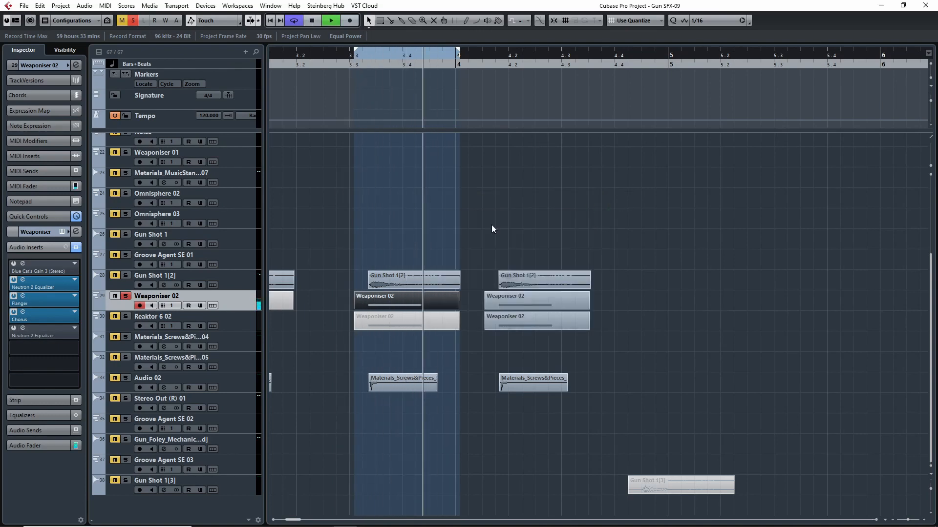
# - Examine the Neutron 2 Equalizer in slot 5 and Blue Cat's Gain 3, auditioning Weaponiser 02 with the full insert chain active
pyautogui.click(16, 335)
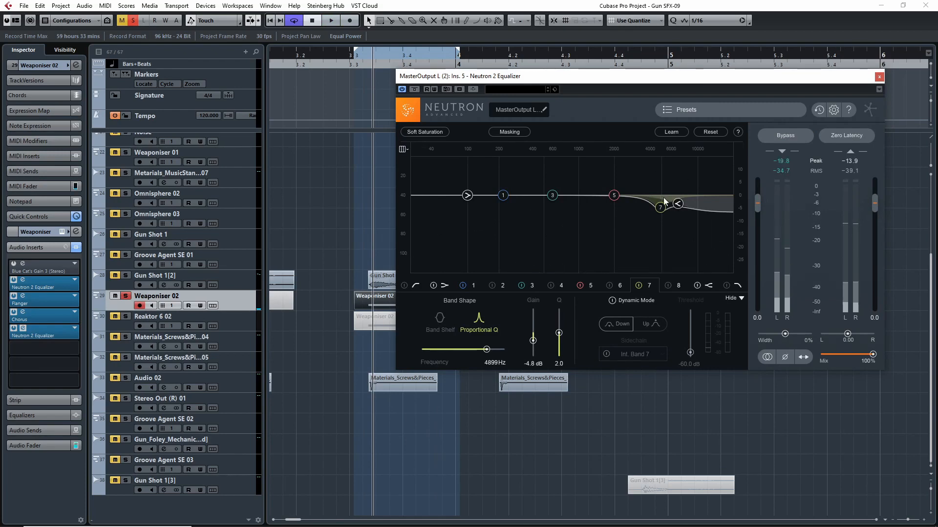
pyautogui.click(879, 76)
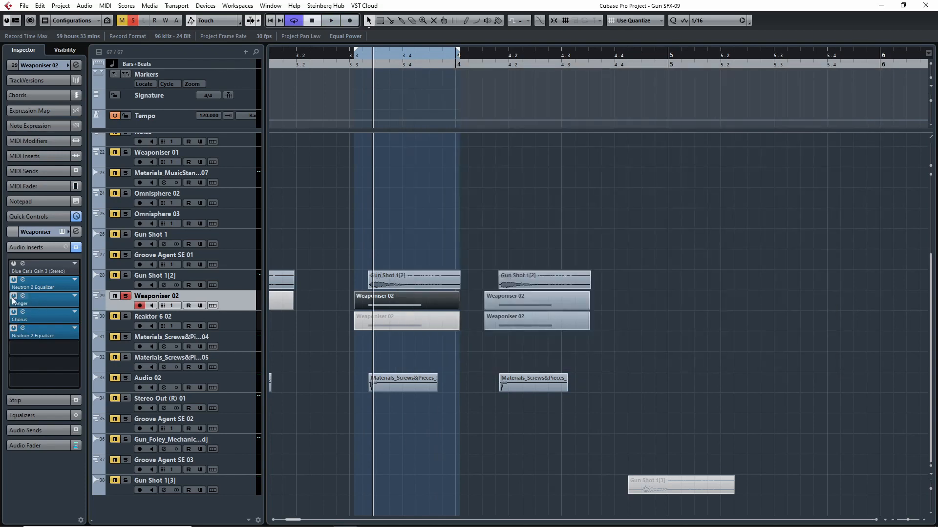
pyautogui.click(348, 59)
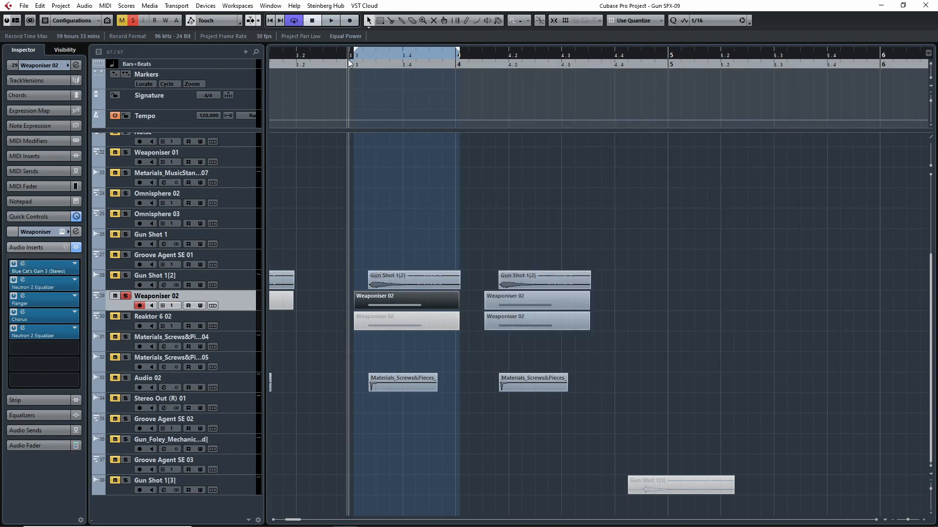
pyautogui.press('space')
pyautogui.click(23, 264)
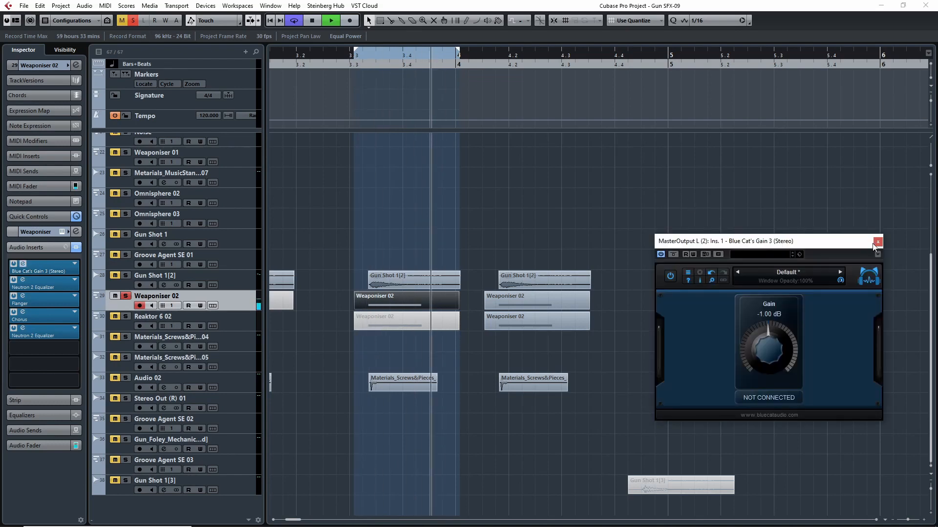
pyautogui.click(877, 241)
pyautogui.press('space')
# - Add Audio 02 and Gun Shot 1[2] to the soloed Weaponiser 02 and play the layers together from beat 3.3
pyautogui.click(54, 248)
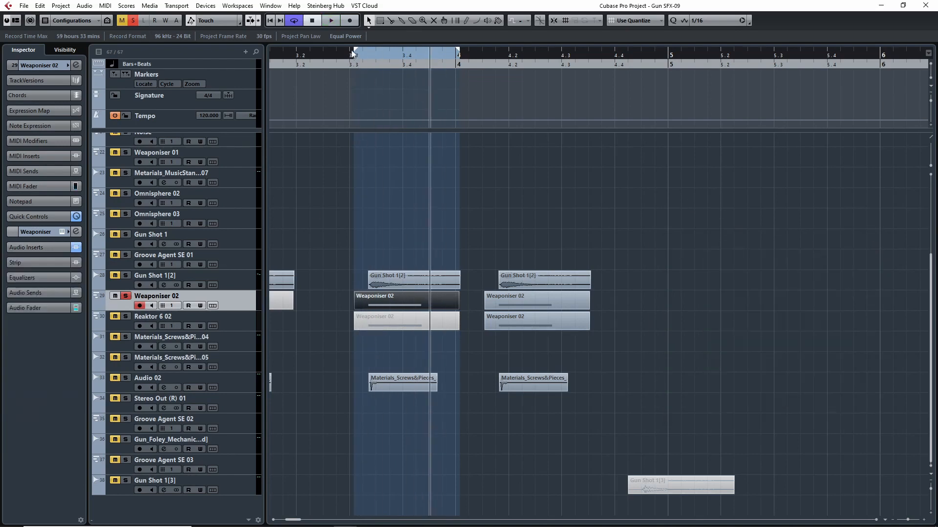
pyautogui.click(345, 59)
pyautogui.press('space')
pyautogui.click(128, 379)
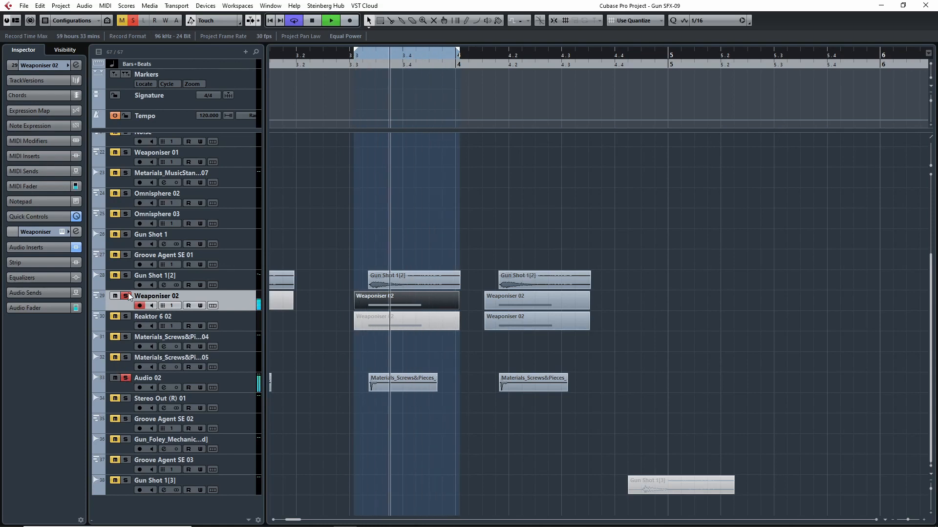
pyautogui.press('space')
pyautogui.click(125, 276)
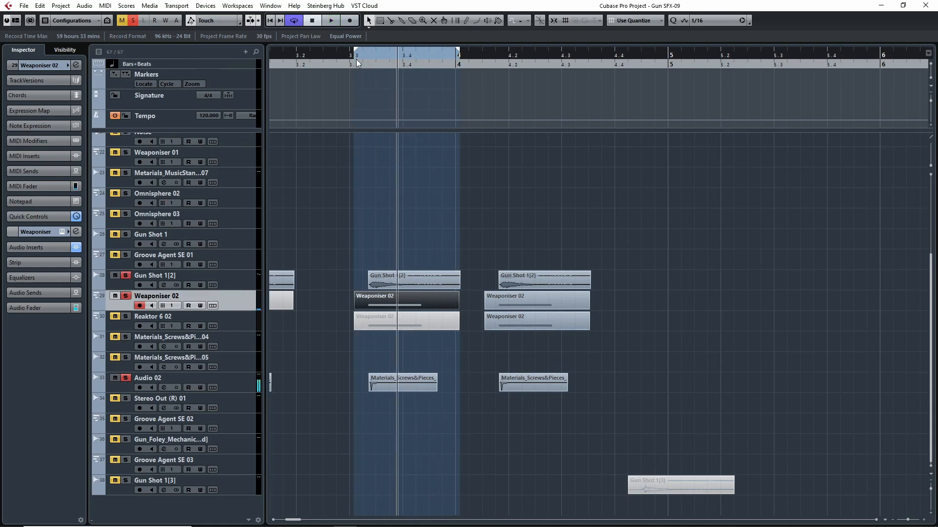
pyautogui.click(356, 61)
pyautogui.press('space')
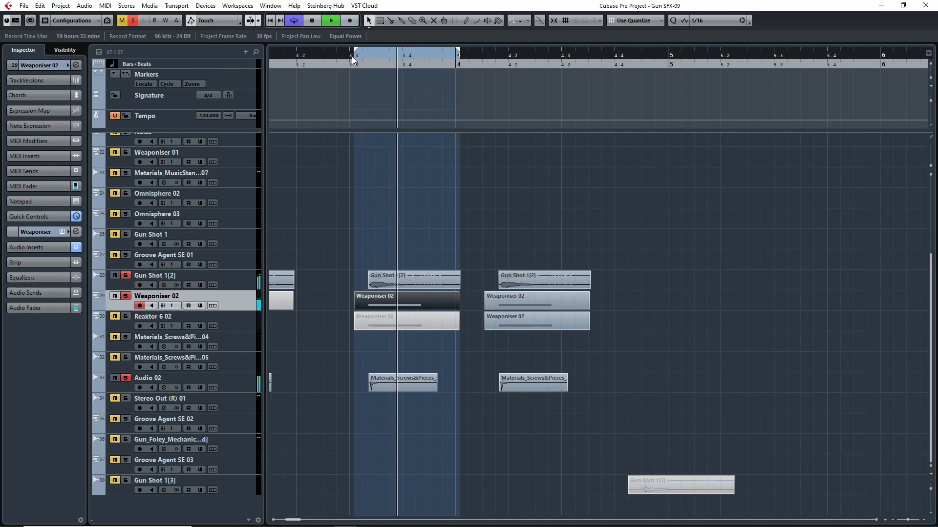
# - Deactivate all solos, unmute Gun Shot 1[2], and place the project cursor just after bar 4
pyautogui.click(132, 20)
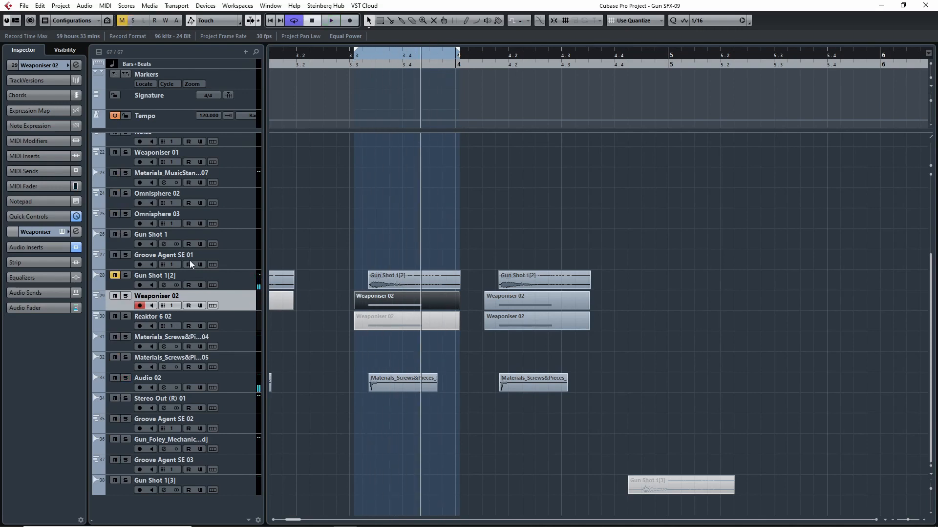
pyautogui.click(116, 276)
pyautogui.moveTo(492, 56); pyautogui.dragTo(476, 55)
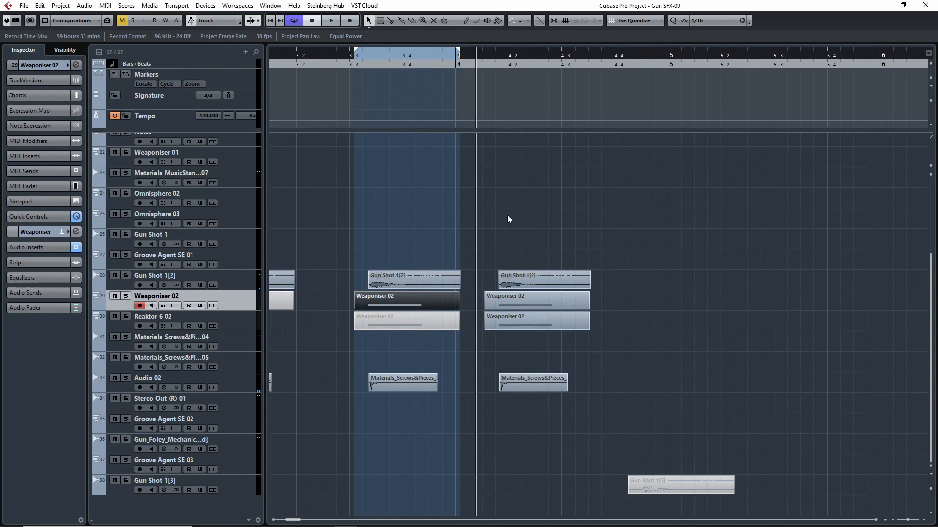
# - Set the cycle range to the four layered events just after bar 4 and solo Reaktor 6 02
pyautogui.moveTo(517, 240); pyautogui.dragTo(585, 478)
pyautogui.press('p')
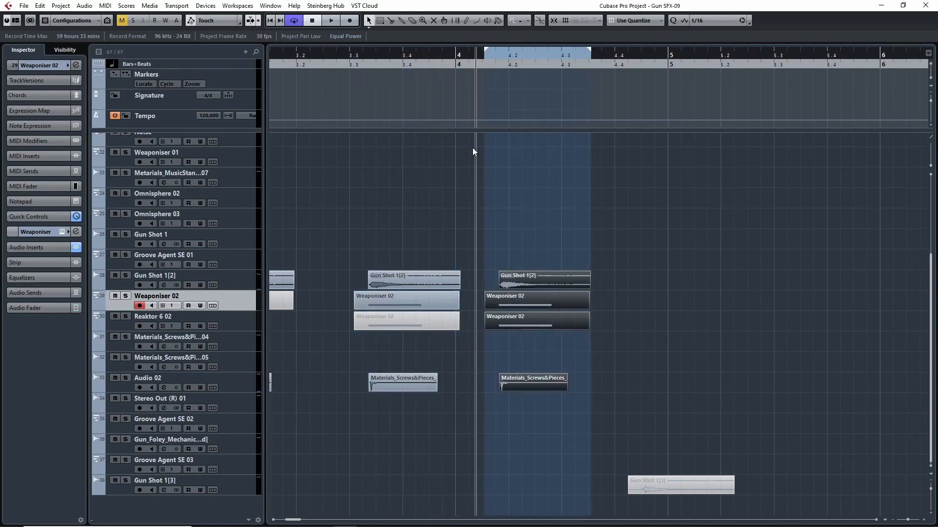
pyautogui.click(125, 316)
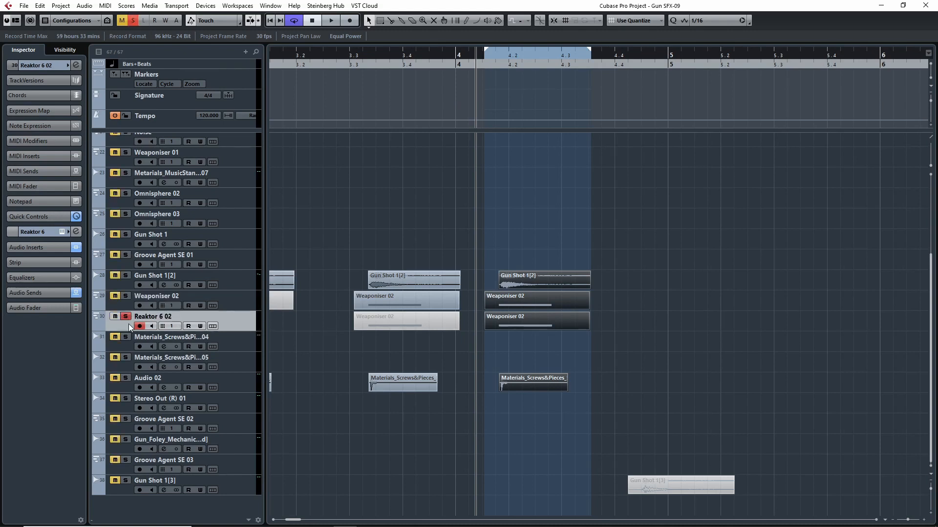
# - Open the Reaktor 6 instrument of Reaktor 6 02 and examine its TRK-01 Kick Linnear Fashion preset while auditioning the soloed track
pyautogui.click(46, 69)
pyautogui.click(75, 168)
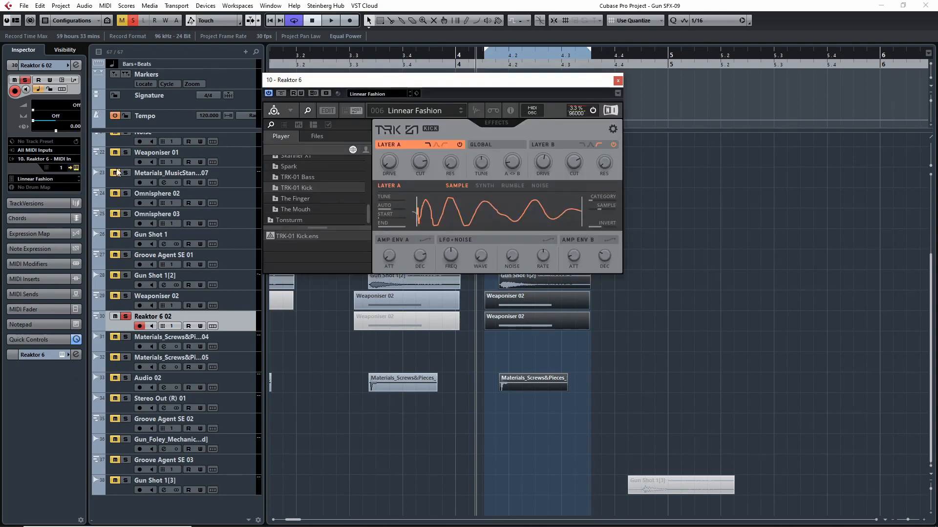
pyautogui.moveTo(456, 84); pyautogui.dragTo(502, 186)
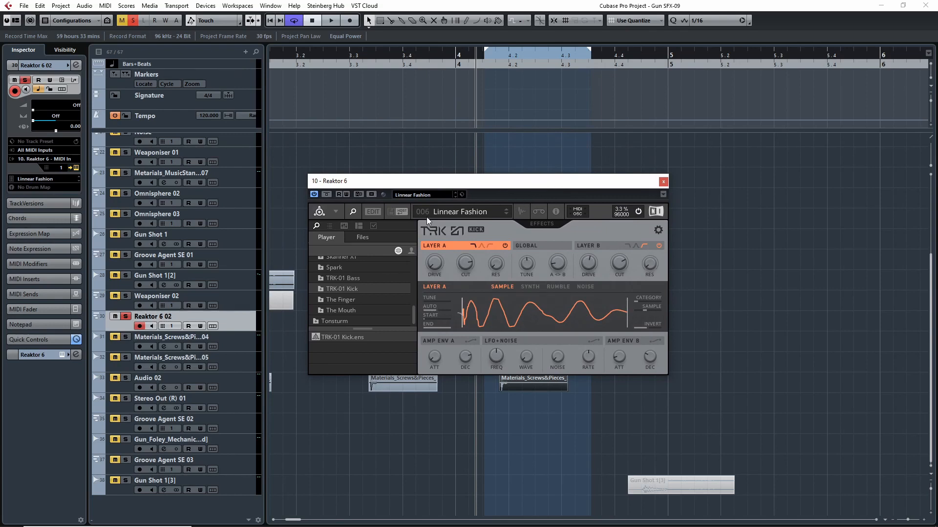
pyautogui.press('space')
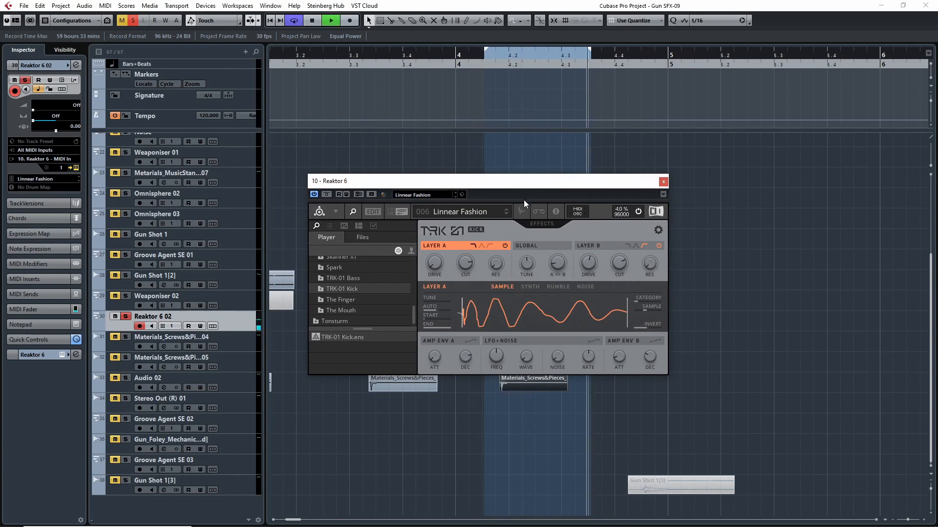
pyautogui.press('space')
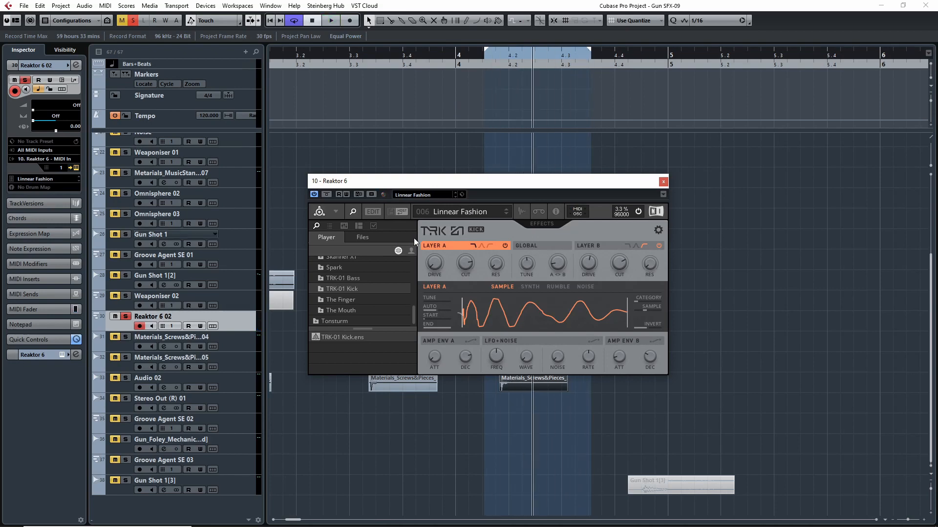
# - Examine the Blue Cat's Gain 3 insert on Reaktor 6 02, then close both plug-in windows
pyautogui.click(36, 352)
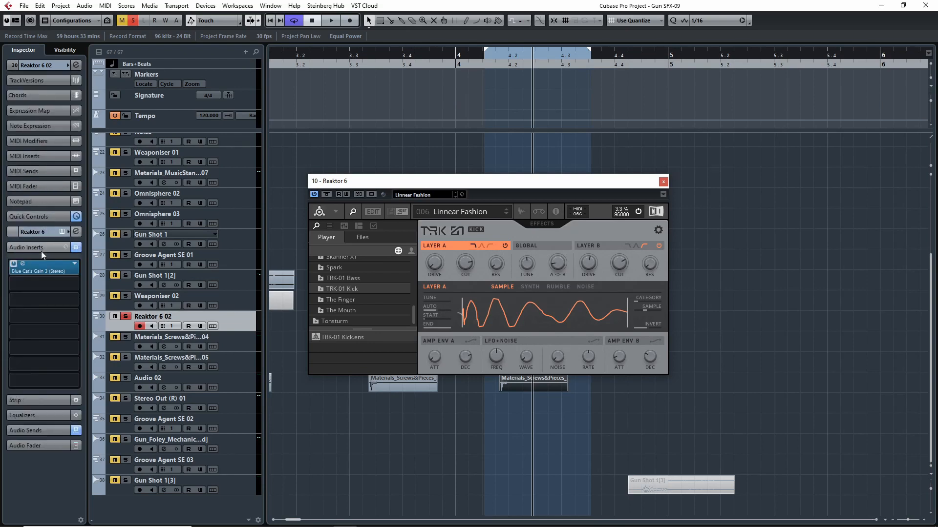
pyautogui.click(39, 271)
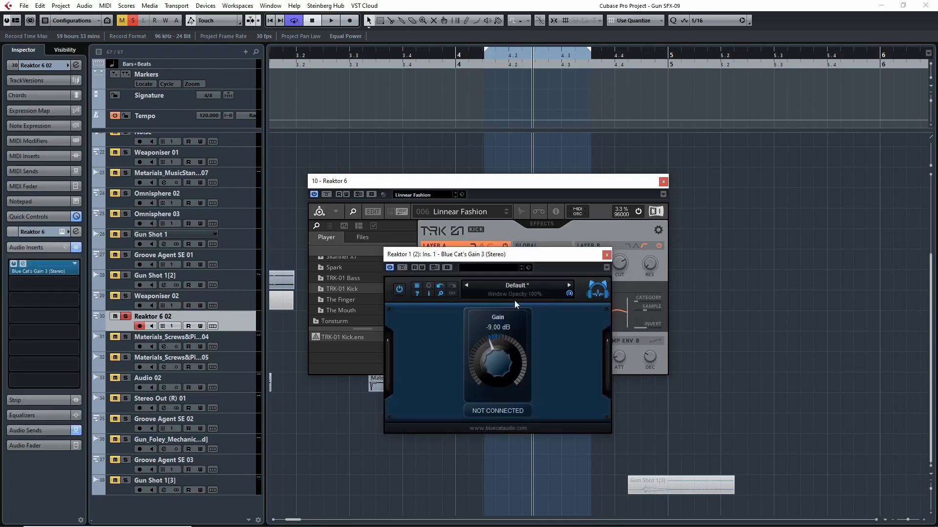
pyautogui.click(606, 254)
pyautogui.click(663, 181)
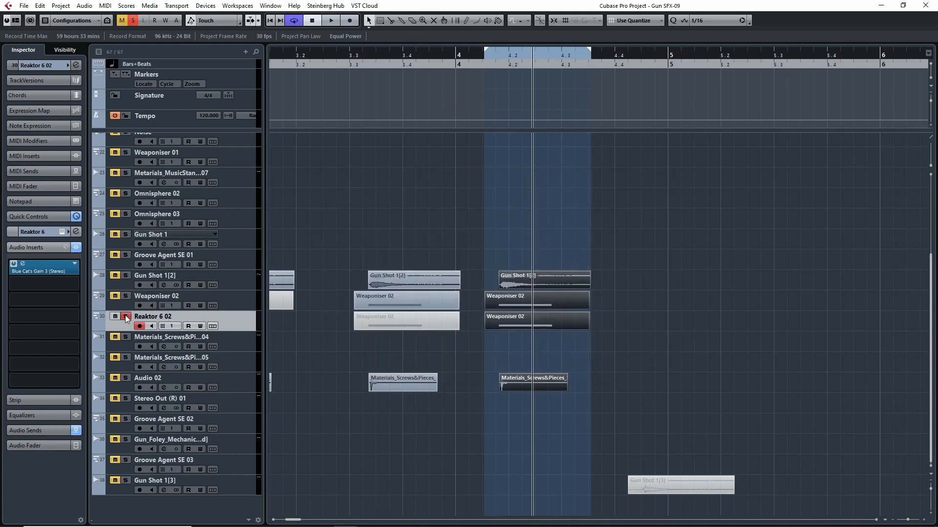
# - Remove the solo from Reaktor 6 02 and play the combined layers of the cycle range after bar 4
pyautogui.click(126, 316)
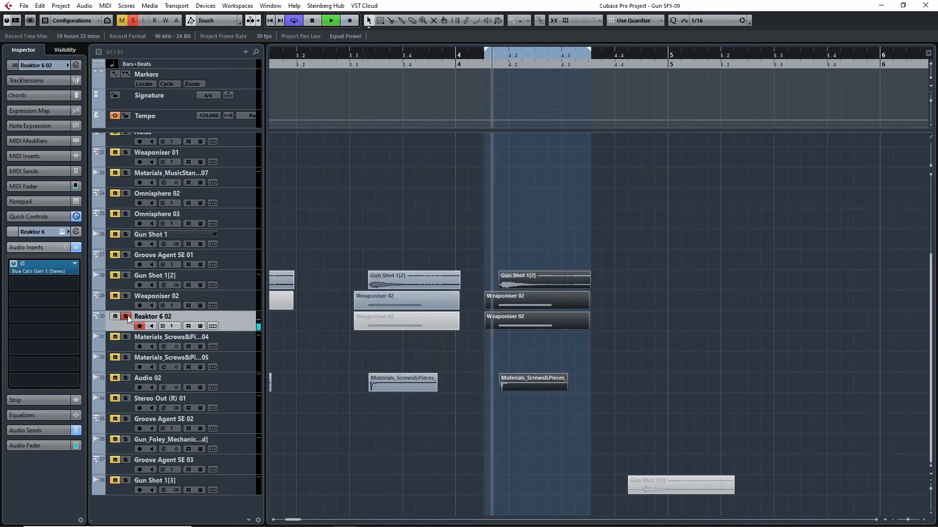
pyautogui.click(482, 378)
pyautogui.press('space')
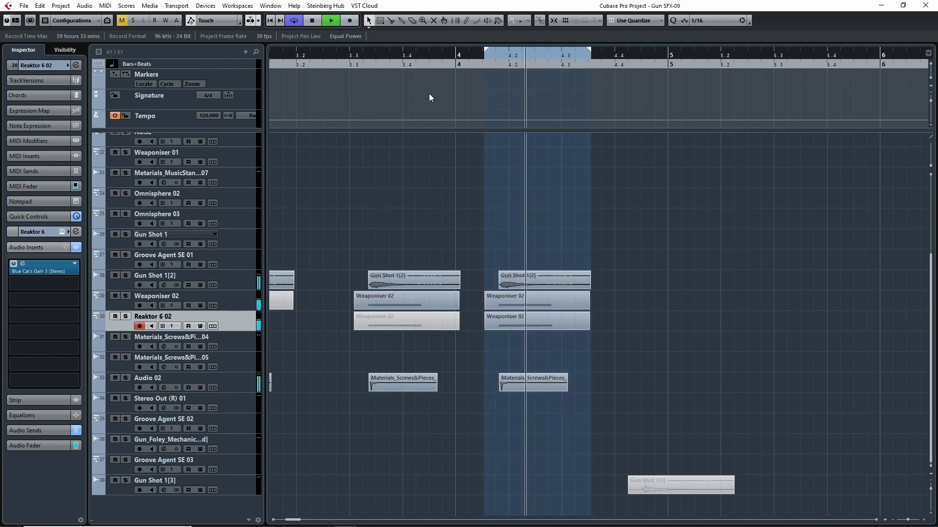
pyautogui.press('space')
# - Play the whole sequence of gun sound variations from bar 1 and compare the successive layer combinations
pyautogui.press('g')
pyautogui.press('g')
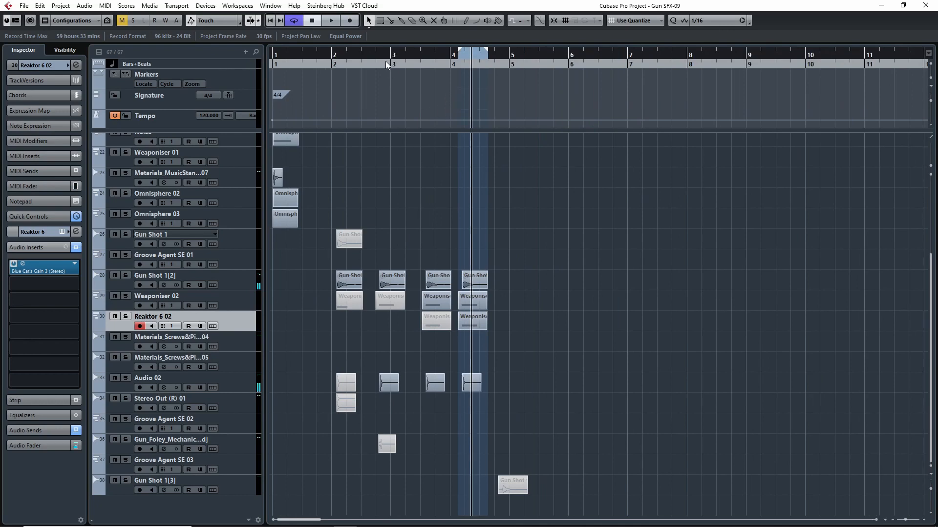
pyautogui.moveTo(403, 54); pyautogui.dragTo(99, 104)
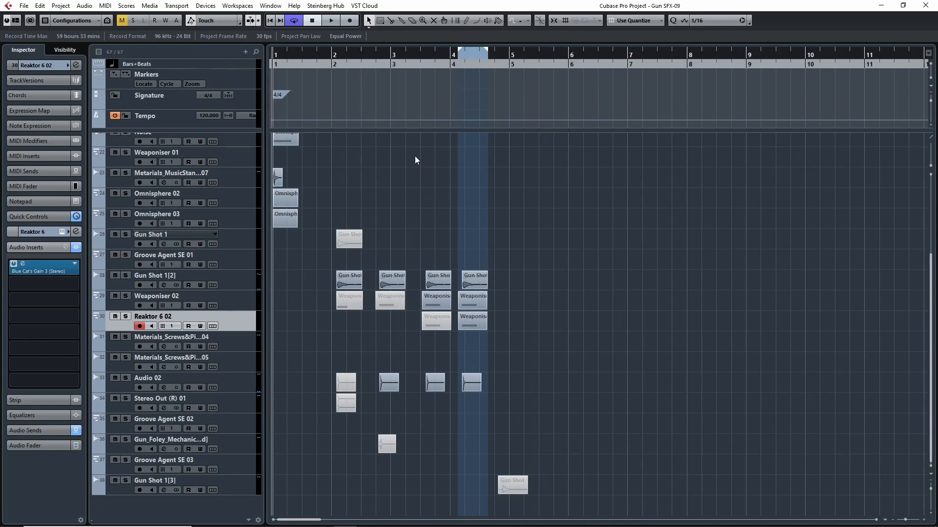
pyautogui.scroll(6, 414, 157)
pyautogui.scroll(-3, 454, 210)
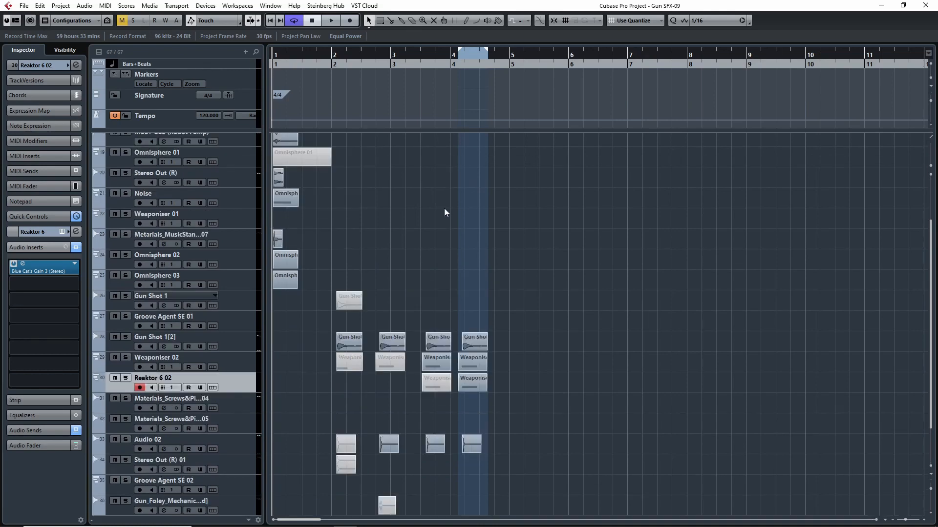
pyautogui.press('space')
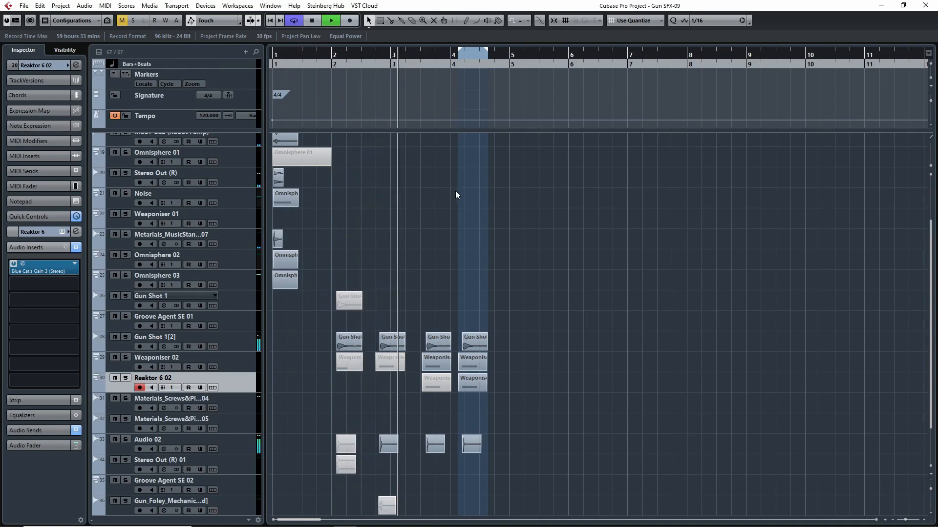
pyautogui.scroll(-3, 549, 245)
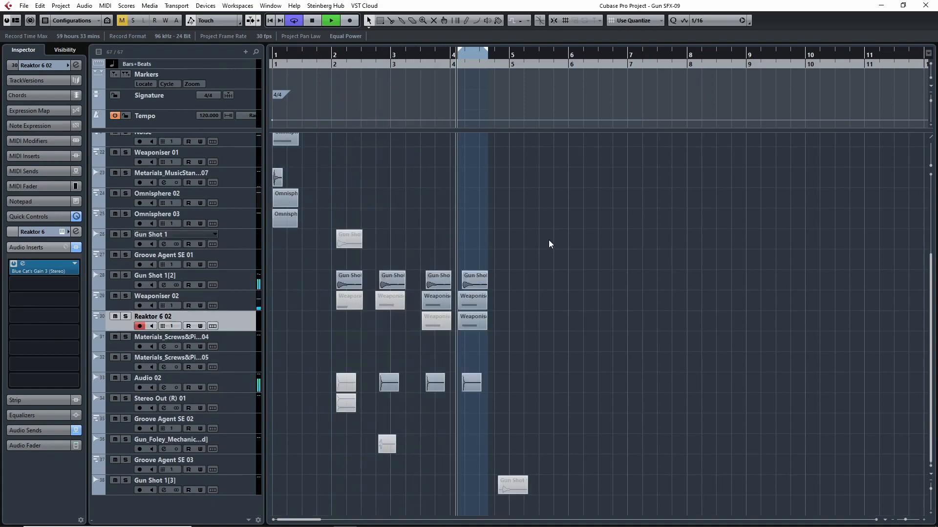
pyautogui.press('space')
# - Return the project cursor to bar 1, extend the cycle range's end to just before bar 5, and replay the sequence
pyautogui.moveTo(308, 65); pyautogui.dragTo(272, 68)
pyautogui.moveTo(487, 54); pyautogui.dragTo(508, 56)
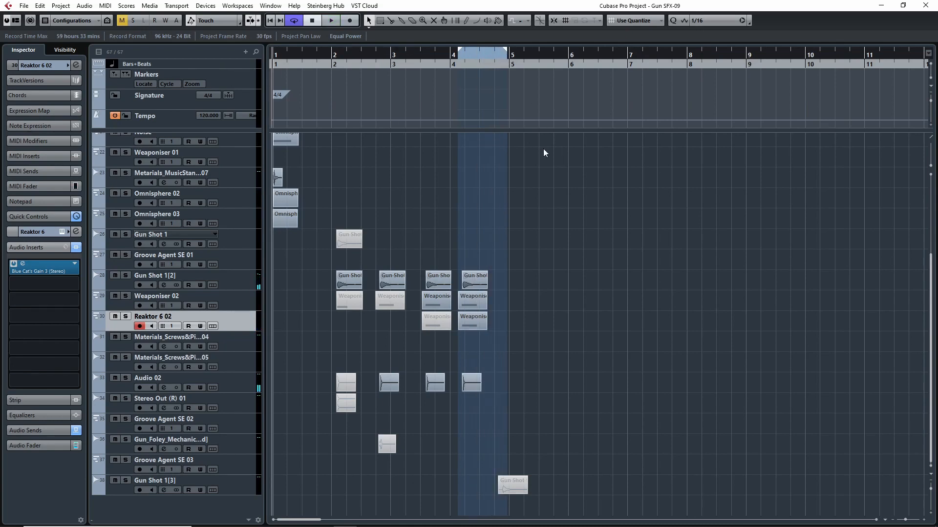
pyautogui.press('space')
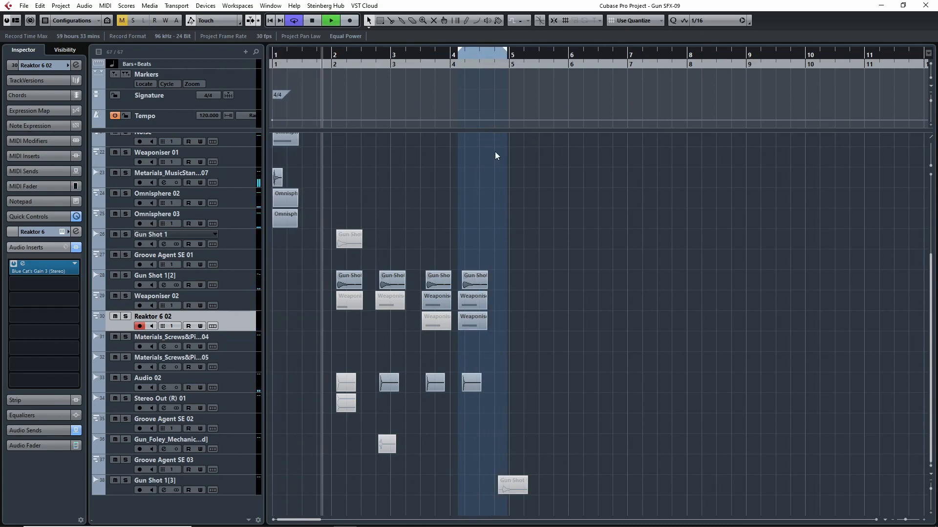